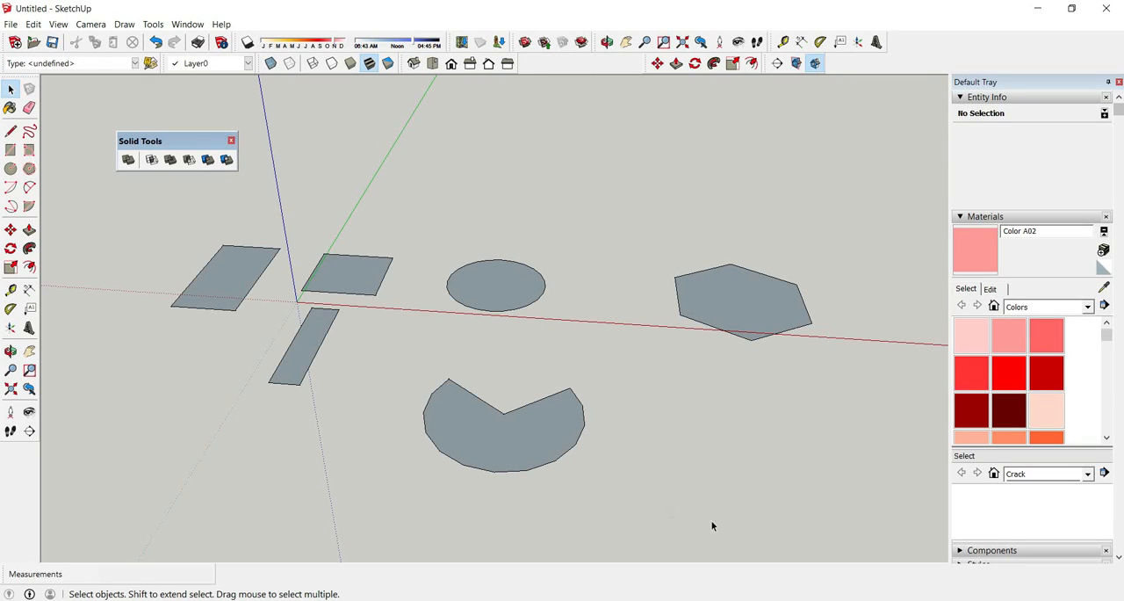
Move the floating Solid Tools toolbar to the empty area above the flat shapes.
drag(196, 140, 493, 187)
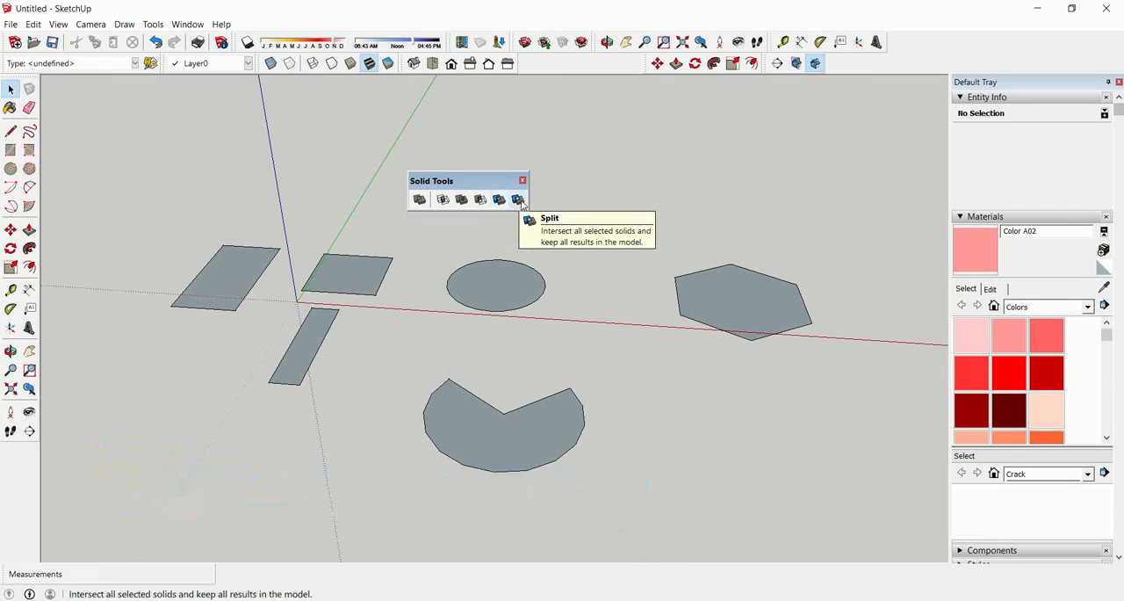
drag(496, 182, 453, 106)
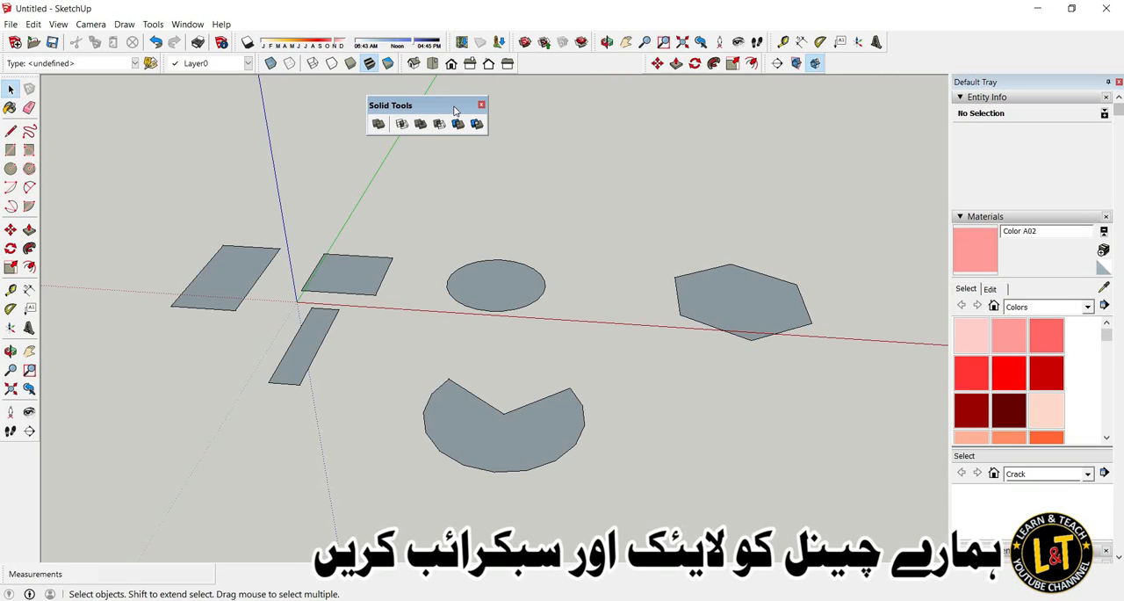
click(379, 125)
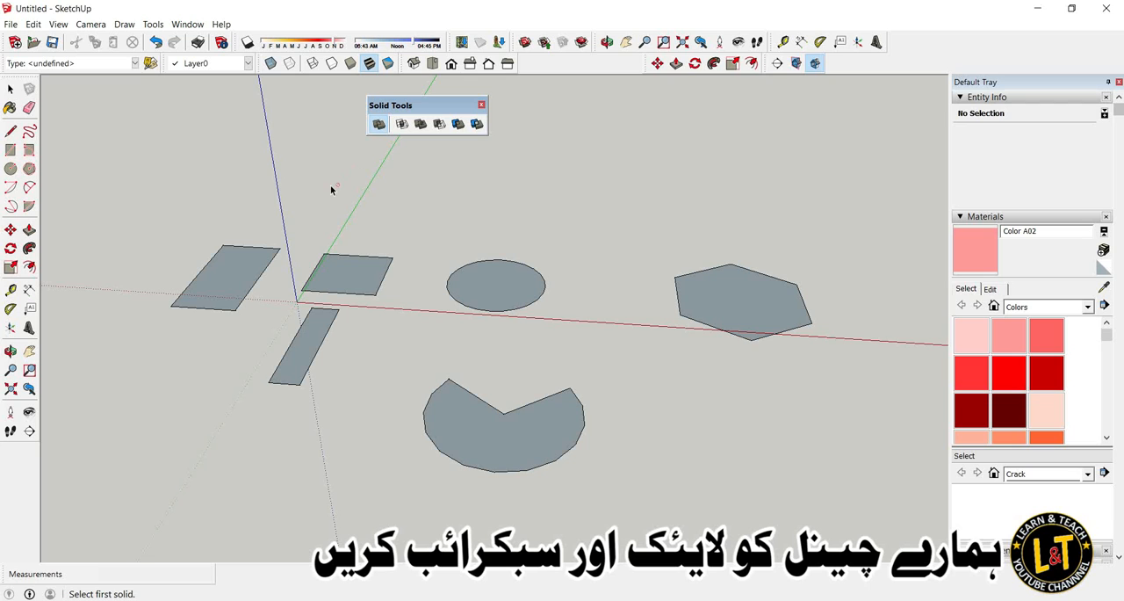
click(11, 89)
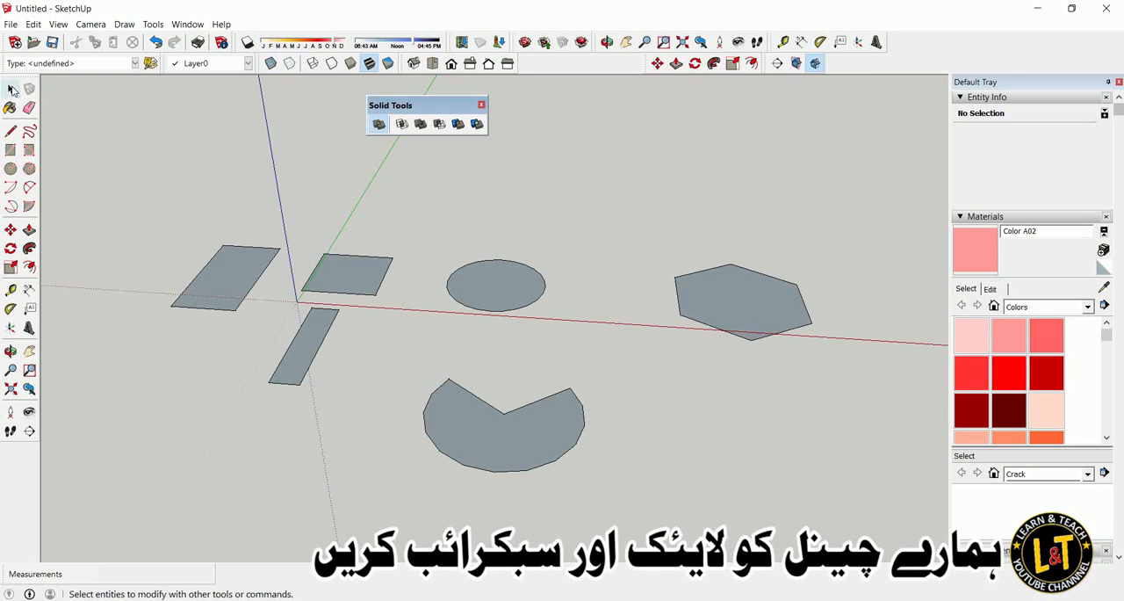
Extrude the large rectangle beside the origin upward by 109 mm with Push/Pull.
middle_drag(132, 198, 684, 368)
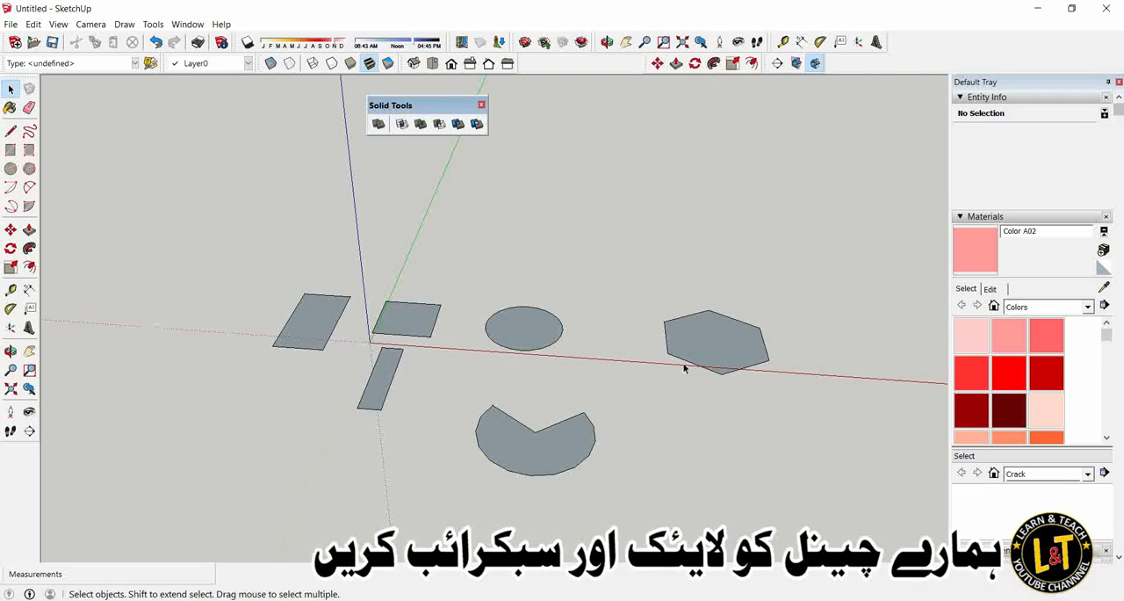
click(432, 62)
middle_drag(522, 291, 436, 133)
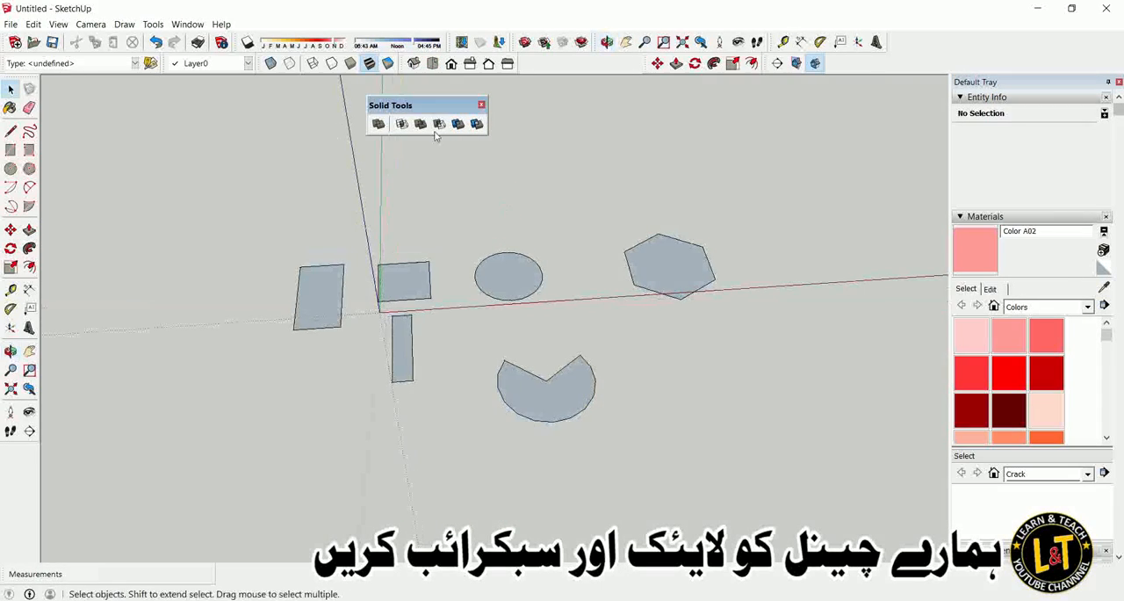
scroll(332, 290, up, 2)
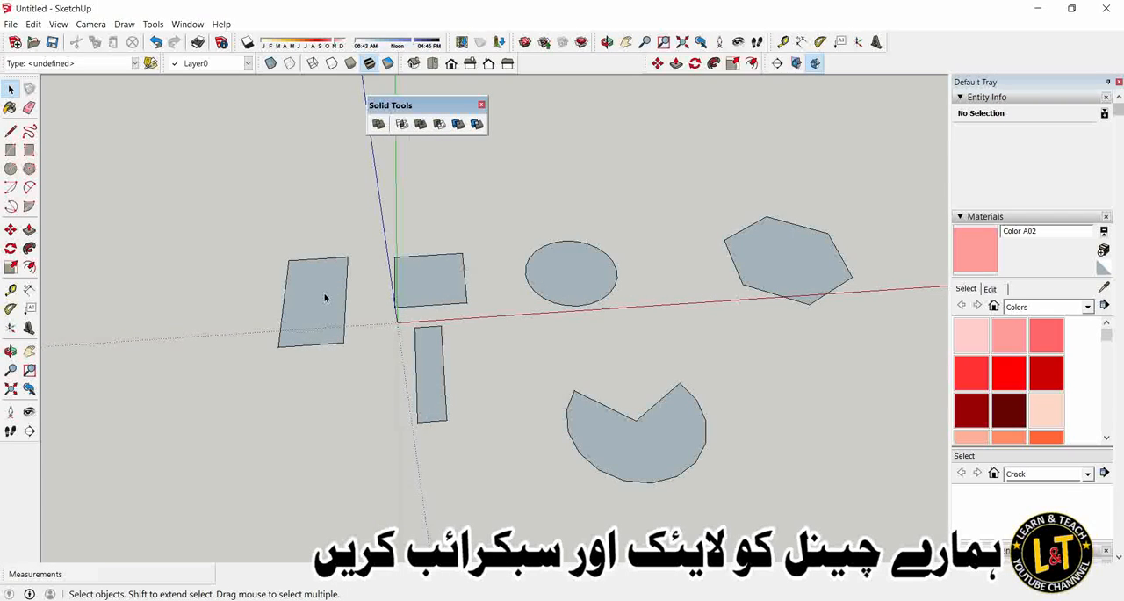
scroll(326, 296, up, 2)
click(29, 229)
click(297, 309)
click(297, 290)
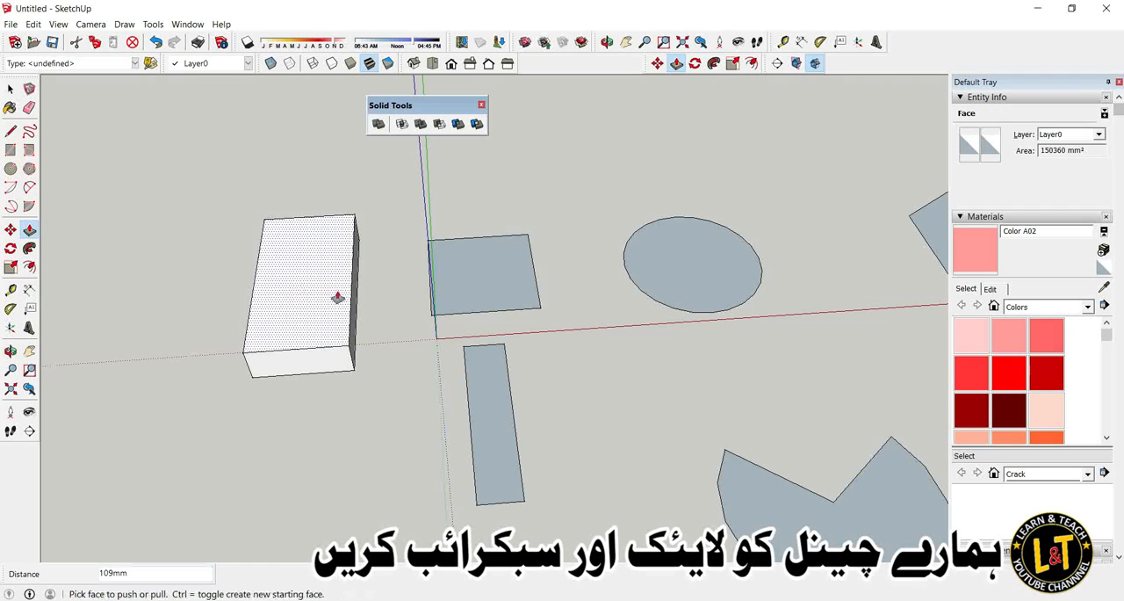
Repeat the 109 mm extrusion on the small rectangle, circle, narrow rectangle, notched circle and hexagon.
double_click(505, 283)
click(680, 263)
double_click(680, 263)
double_click(503, 408)
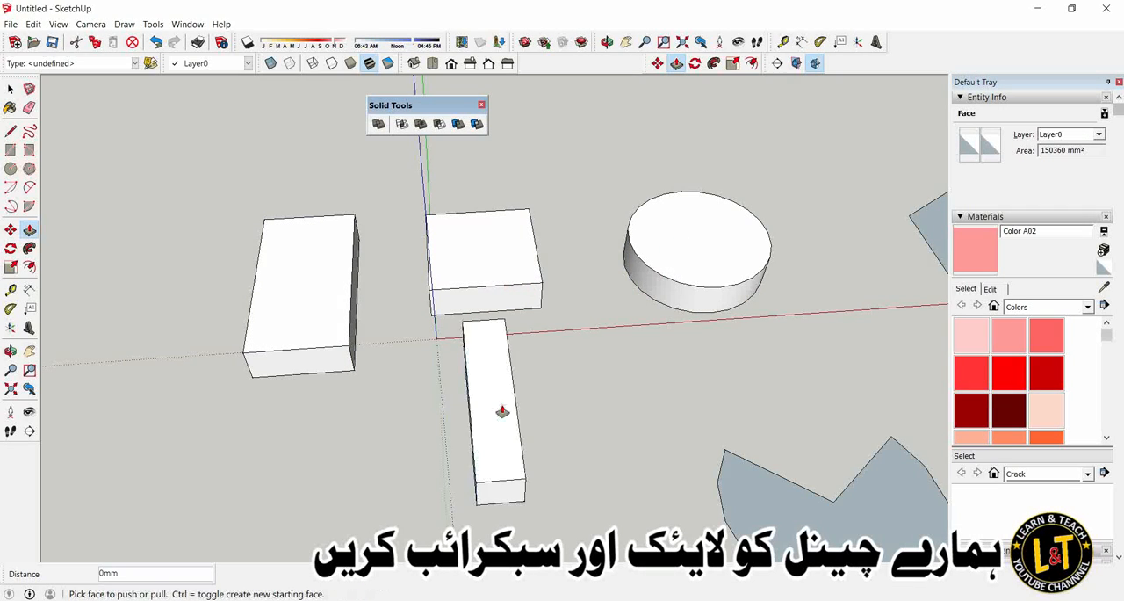
scroll(361, 359, down, 2)
double_click(696, 508)
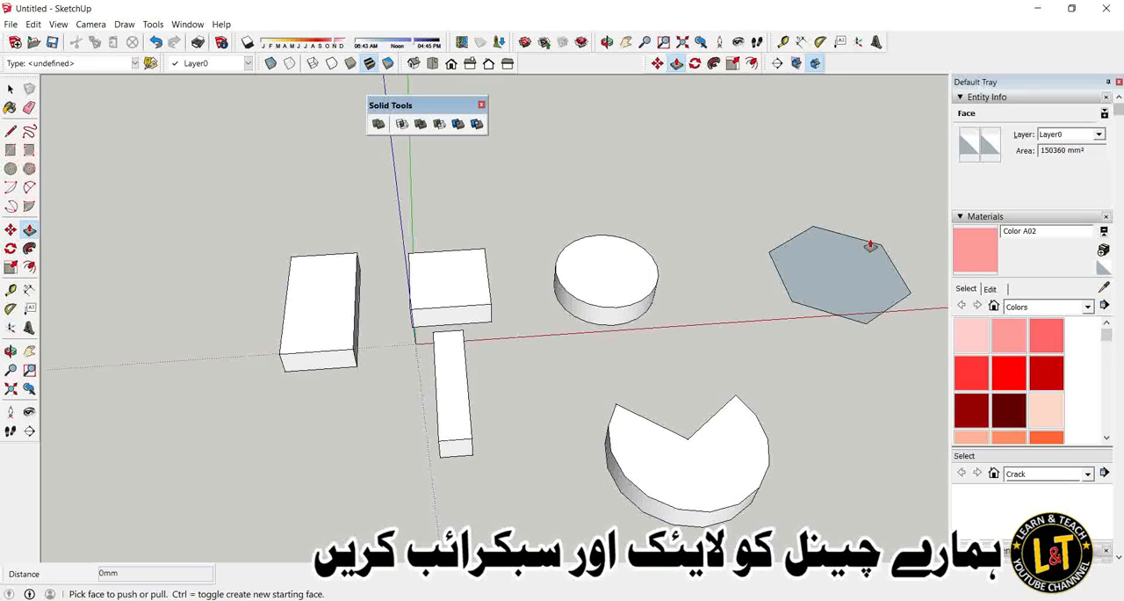
double_click(858, 256)
Select all geometry of the large rectangular block and make it a group.
scroll(532, 301, down, 2)
key(space)
key(o)
scroll(482, 336, up, 3)
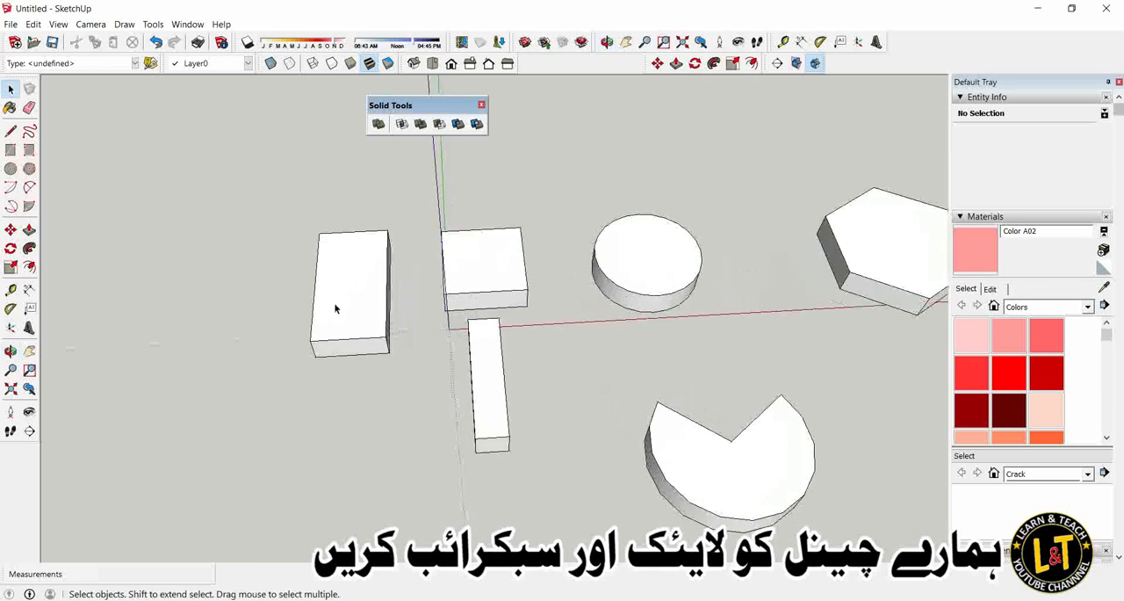
scroll(271, 348, down, 2)
middle_drag(685, 311, 772, 249)
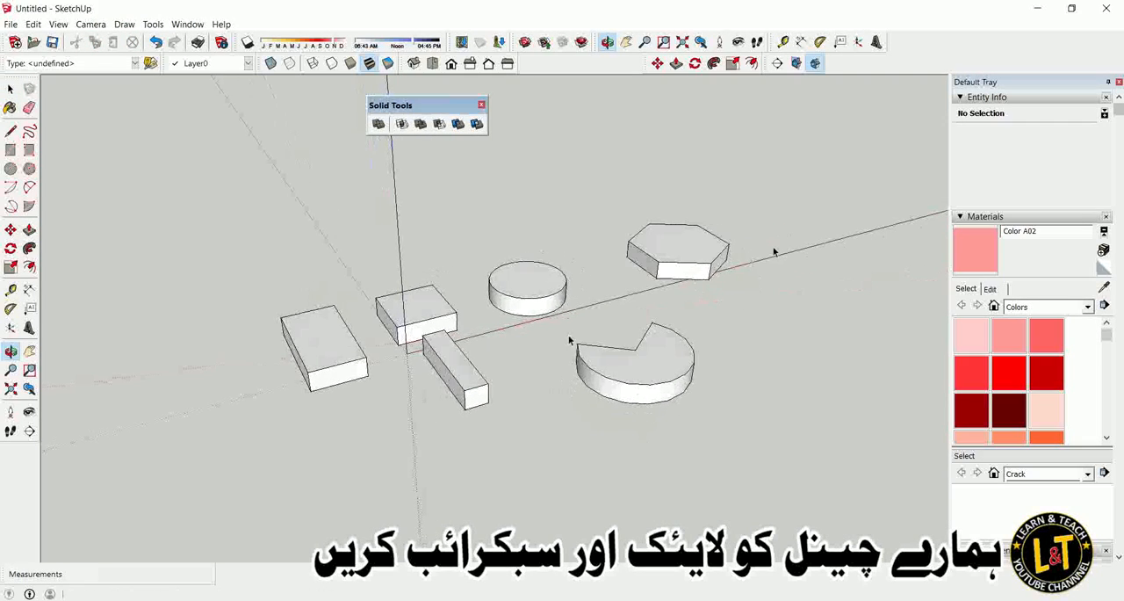
scroll(327, 370, up, 3)
scroll(326, 370, up, 1)
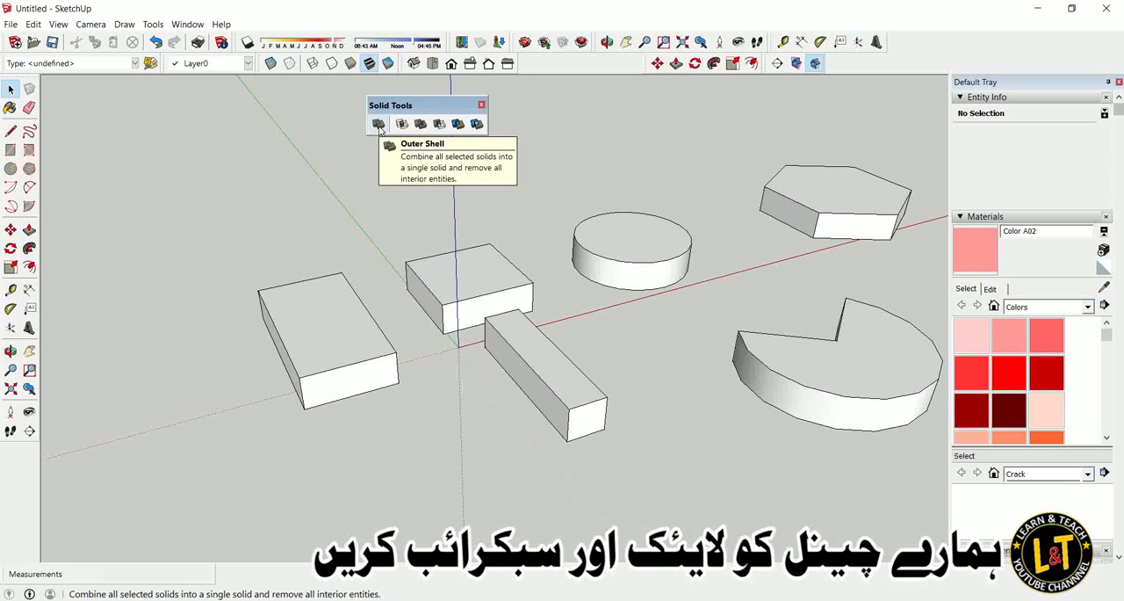
triple_click(355, 337)
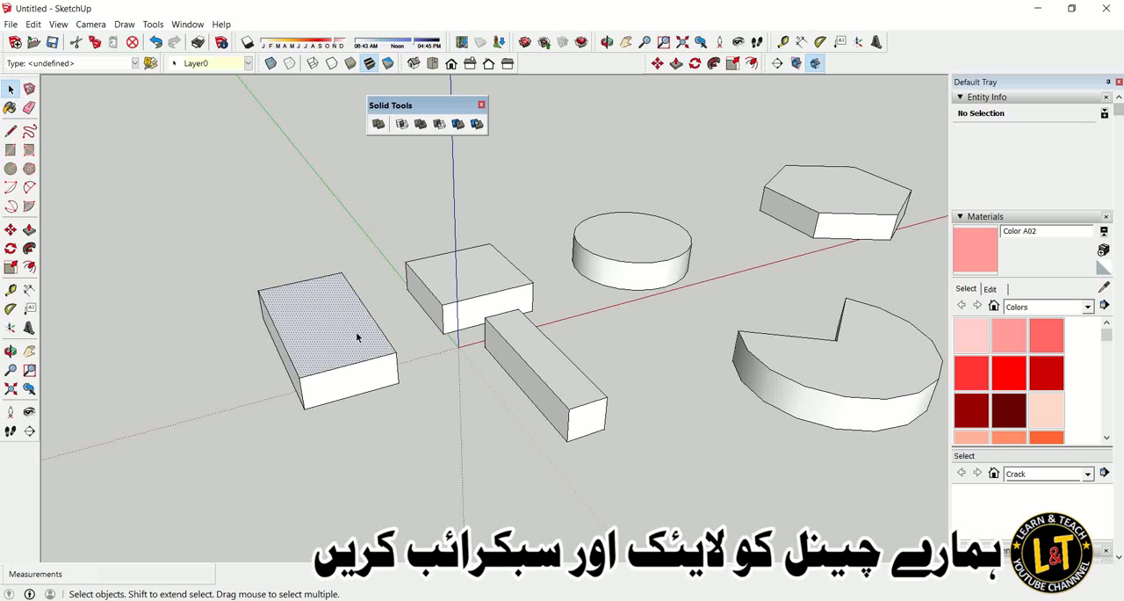
scroll(245, 265, down, 3)
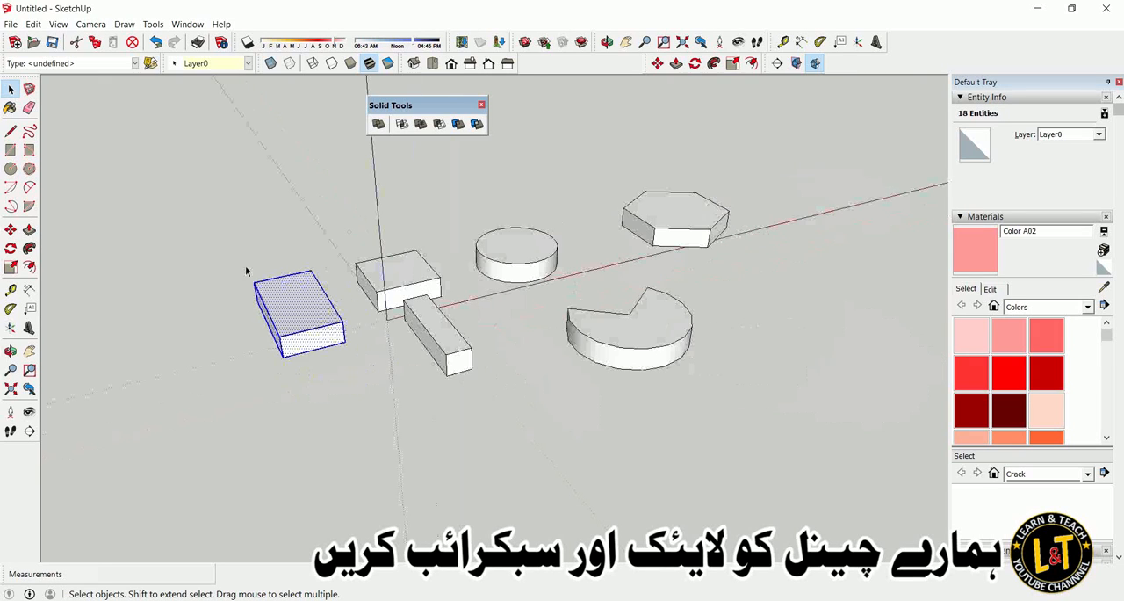
right_click(283, 321)
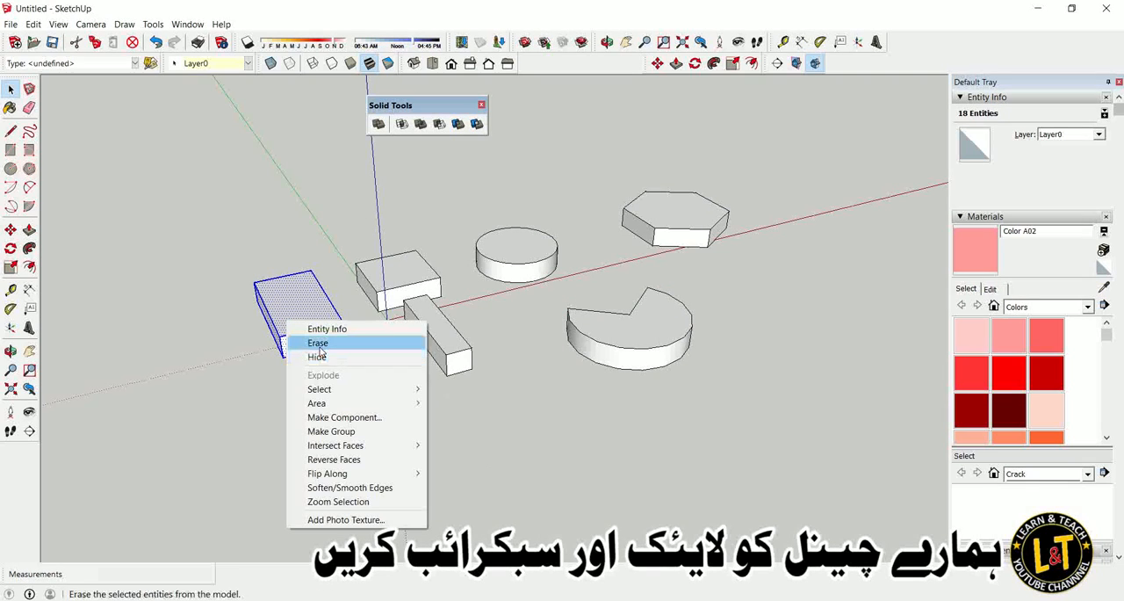
click(331, 432)
Make separate groups of the small rectangular block at the origin and the narrow bar.
triple_click(386, 295)
right_click(389, 292)
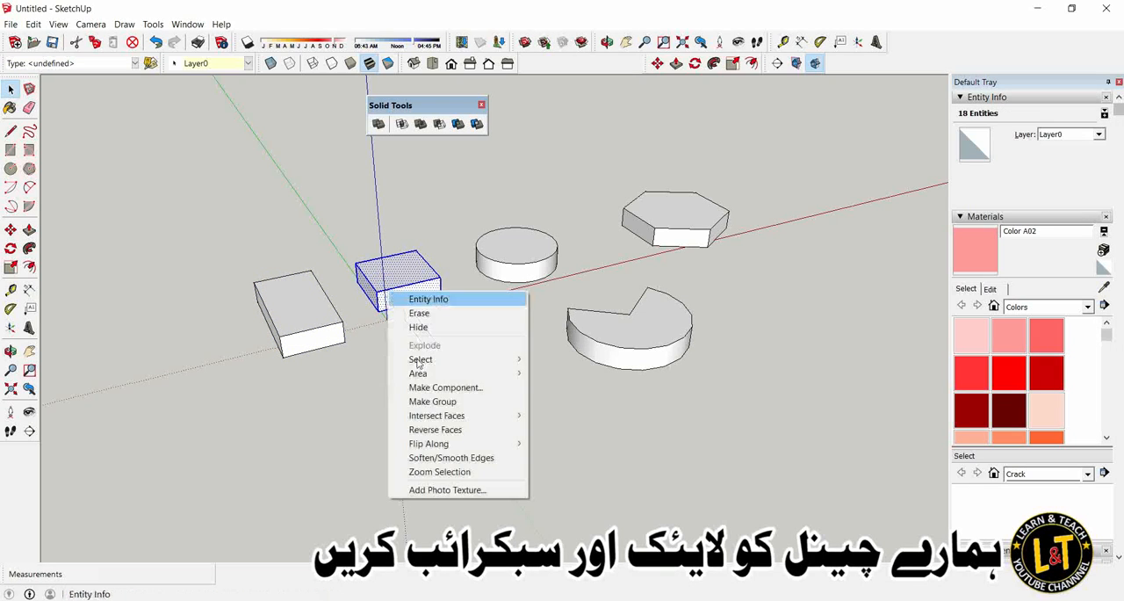
click(439, 399)
triple_click(432, 349)
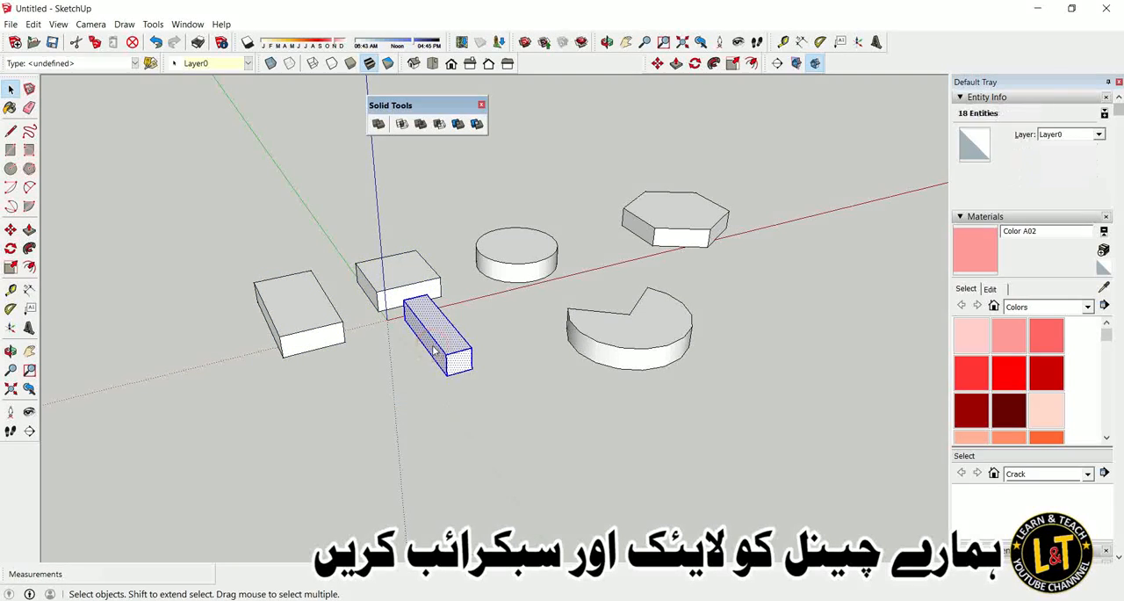
right_click(432, 346)
click(485, 462)
Make separate groups of the notched disc and the cylinder.
triple_click(617, 344)
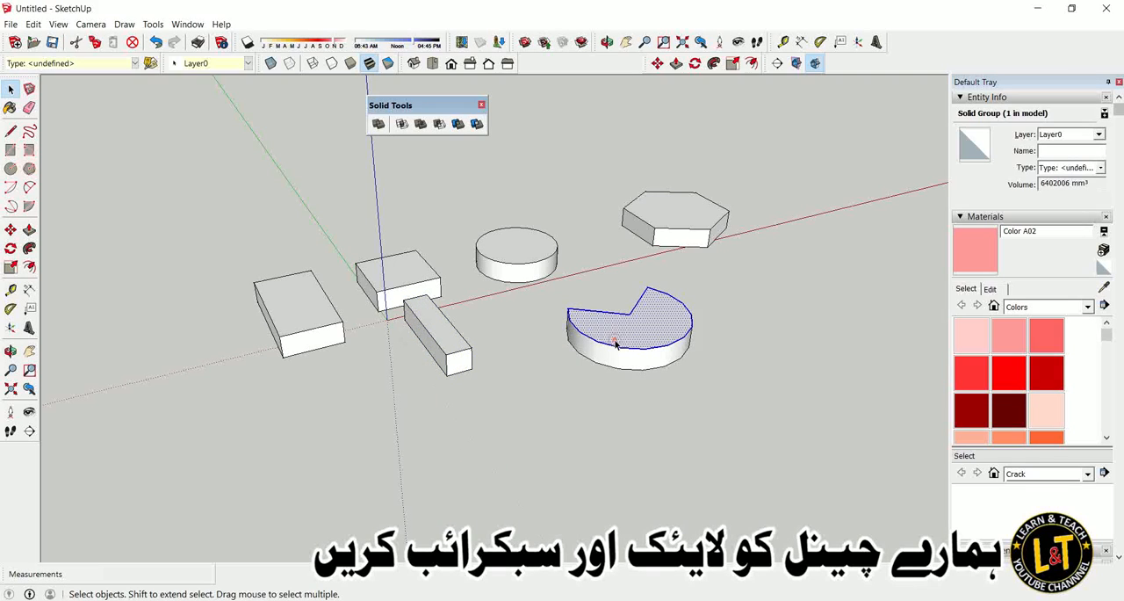
right_click(618, 342)
click(659, 451)
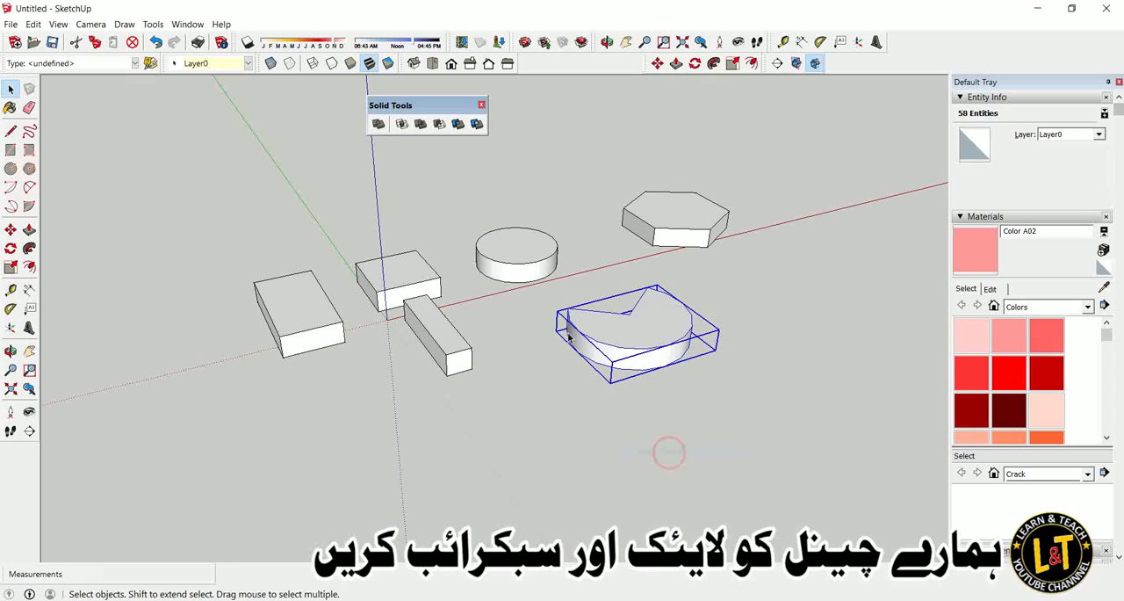
click(523, 272)
triple_click(522, 272)
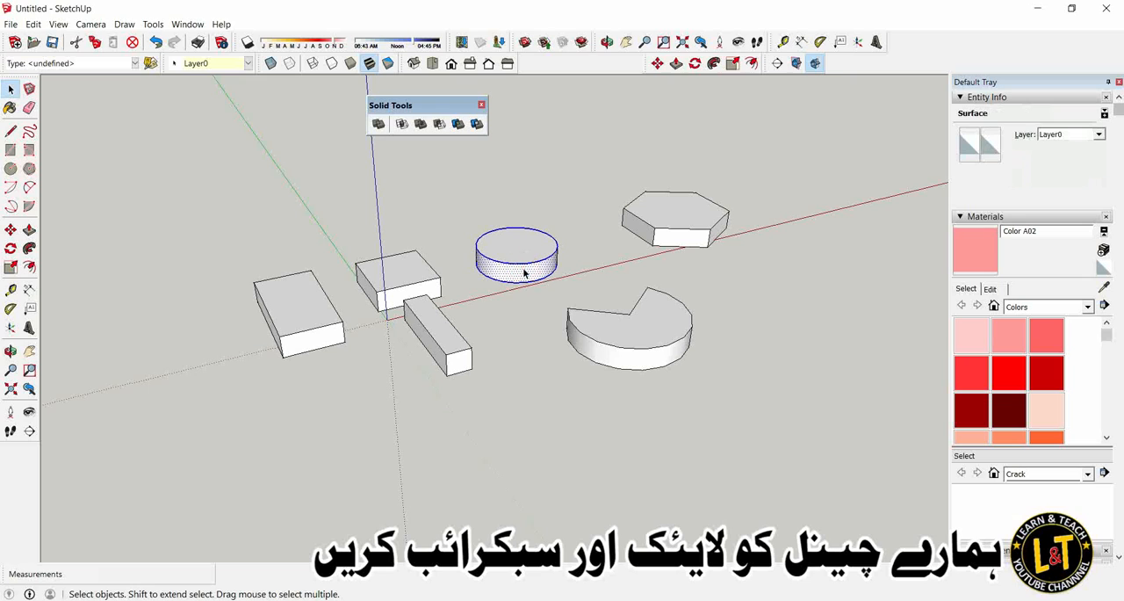
right_click(524, 271)
click(580, 379)
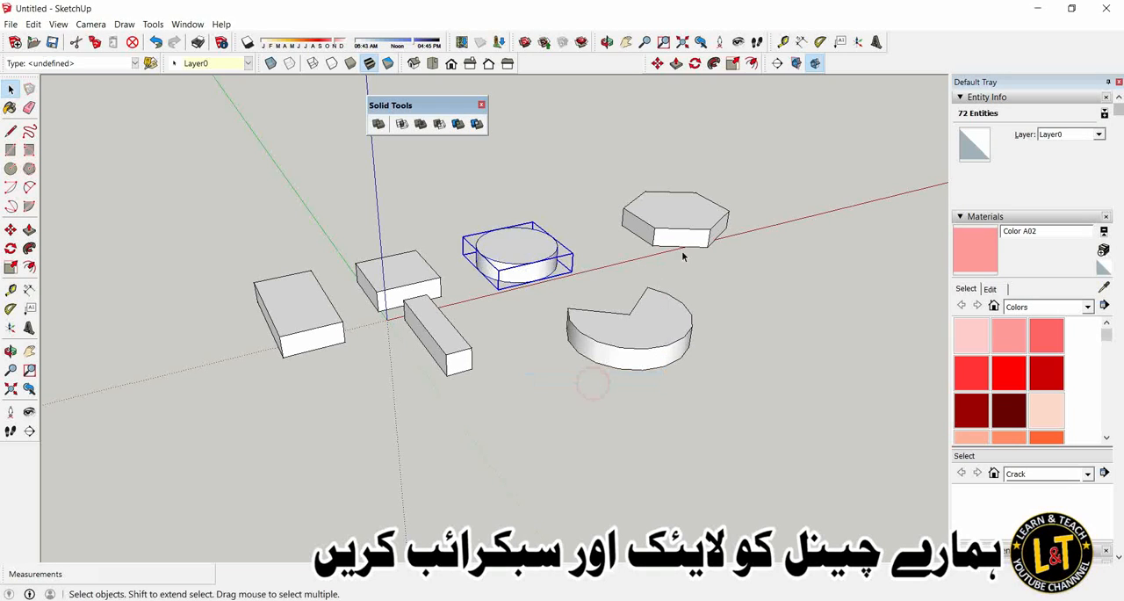
Select all geometry of the hexagonal prism and make it a group.
click(690, 239)
right_click(689, 239)
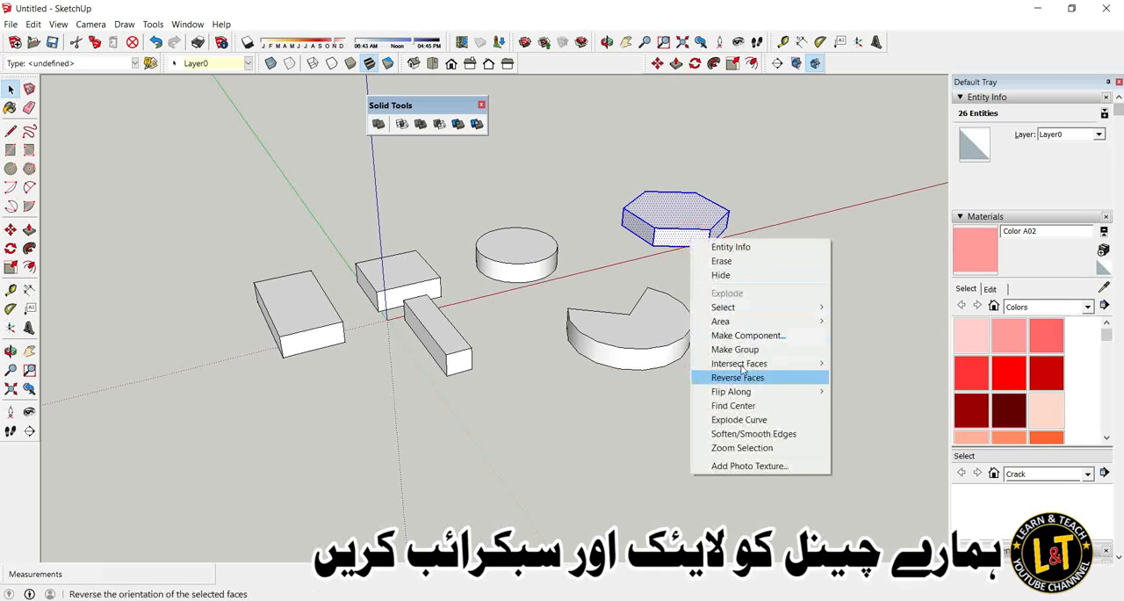
click(742, 351)
Select the shapes one after another to check that each is its own solid group.
middle_drag(734, 348, 585, 384)
scroll(421, 318, up, 4)
middle_drag(384, 324, 449, 311)
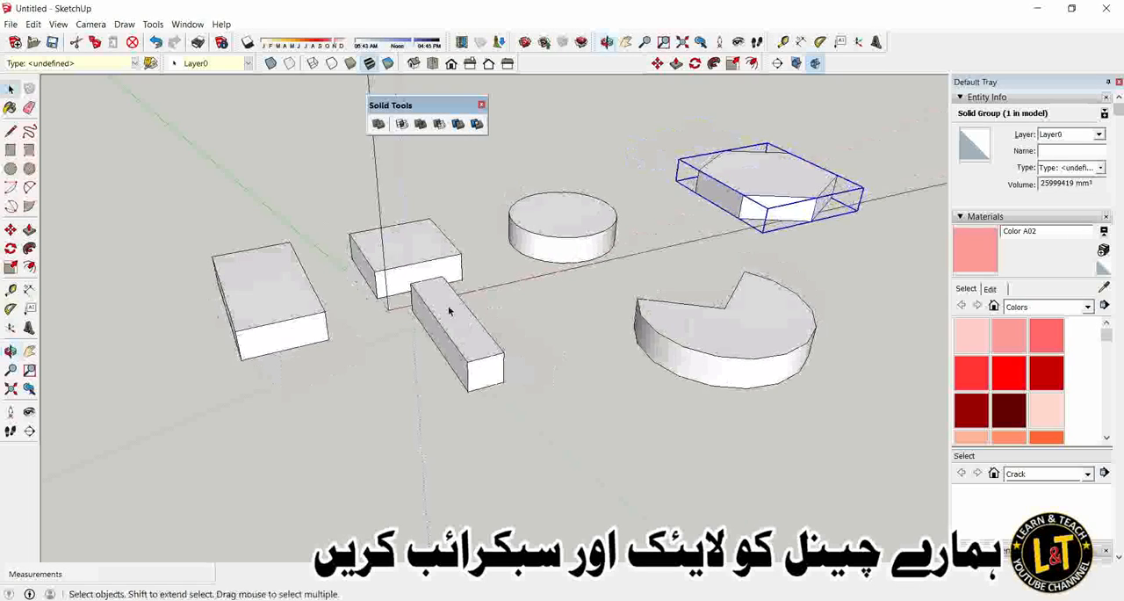
click(449, 311)
click(422, 254)
click(562, 245)
click(681, 316)
click(748, 181)
click(405, 251)
click(535, 228)
click(430, 334)
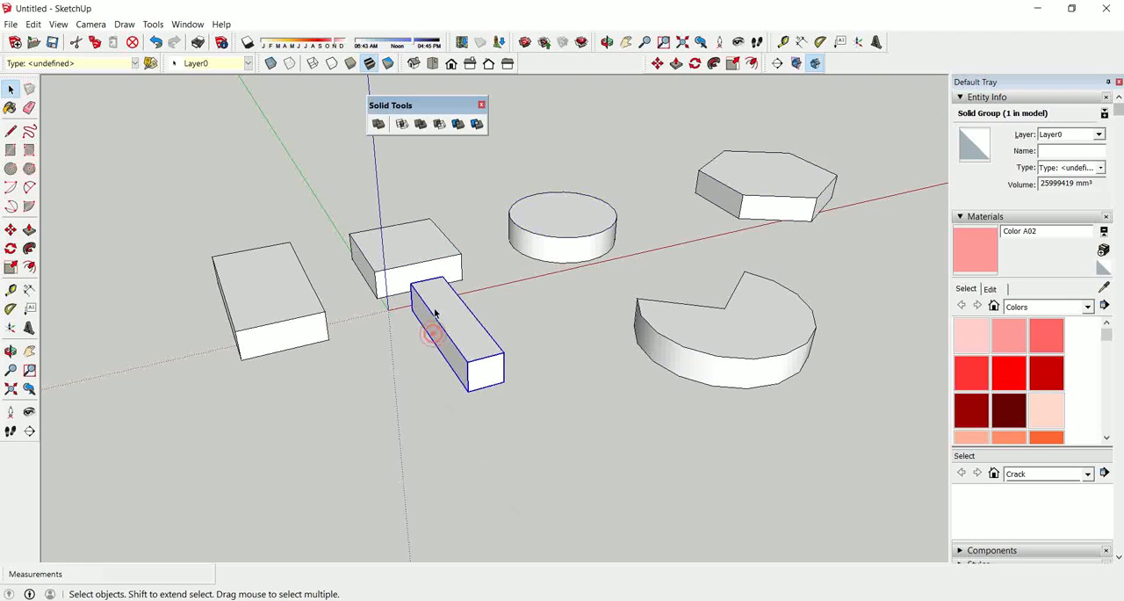
click(431, 259)
click(275, 298)
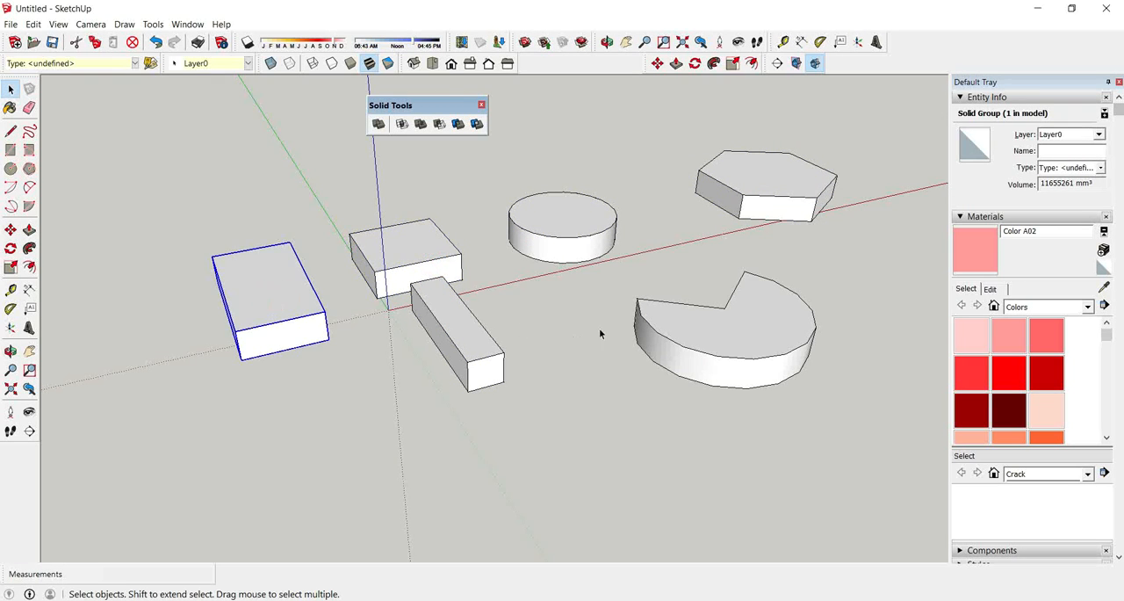
Copy the small rectangular block about 546 mm so the copy overlaps the large block's near corner.
scroll(600, 334, down, 2)
scroll(394, 301, up, 3)
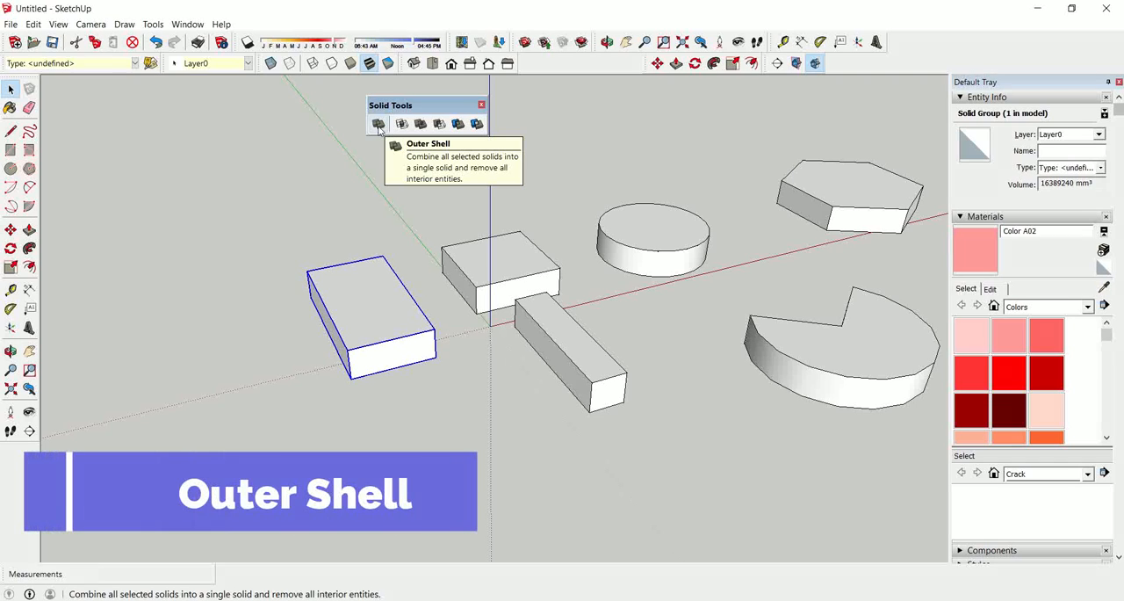
click(503, 266)
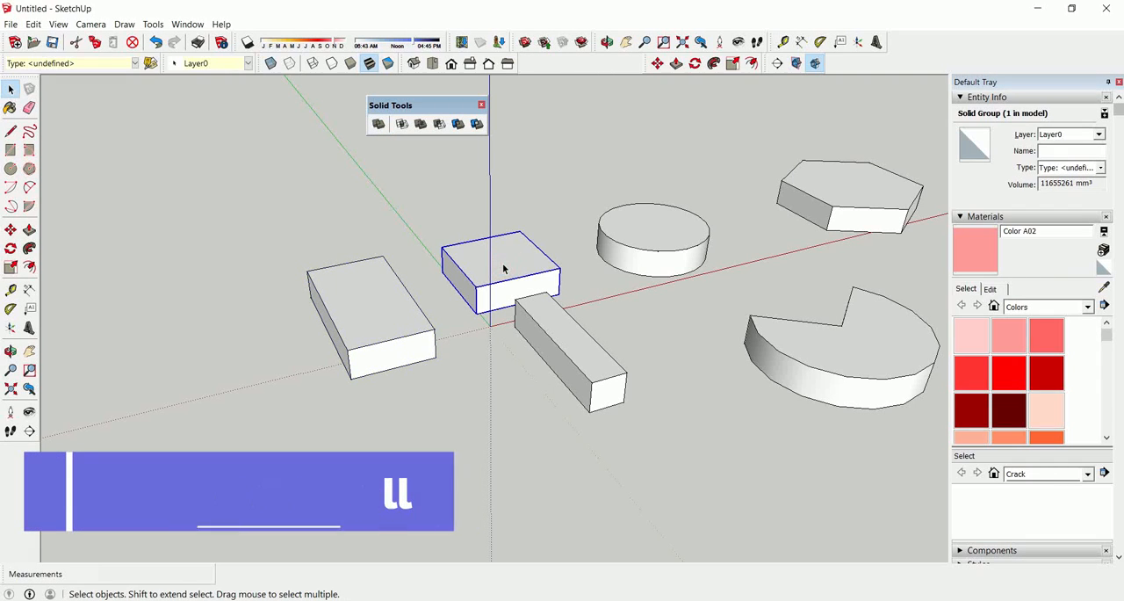
key(m)
click(498, 267)
key(ctrl)
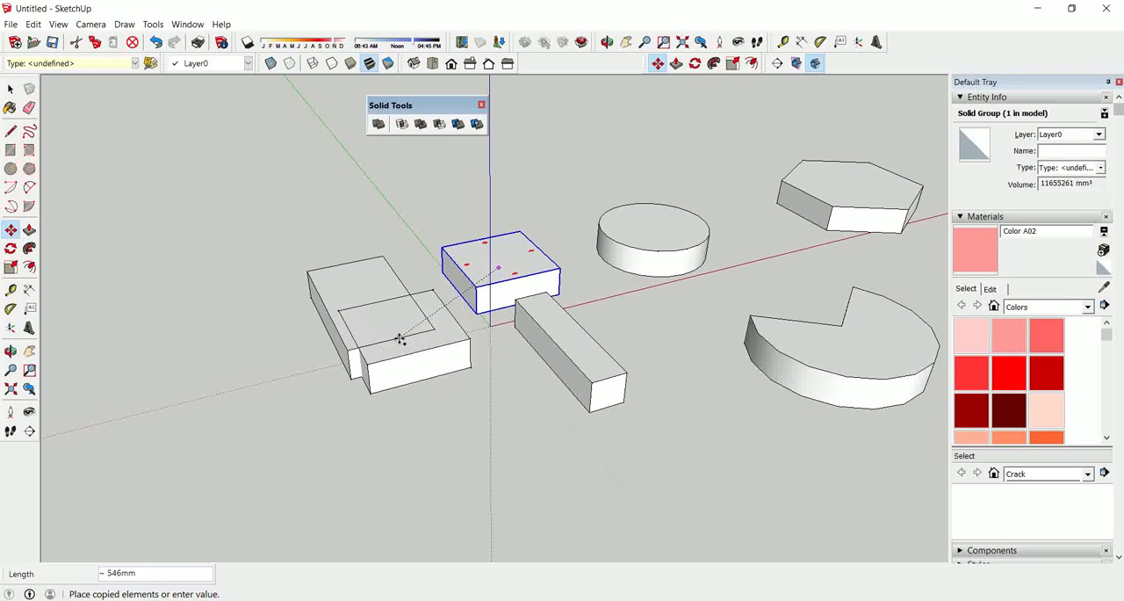
click(404, 339)
Nudge the copied block by about 27 mm, keeping it overlapping the large block.
scroll(405, 341, up, 3)
middle_drag(414, 363, 479, 394)
click(479, 394)
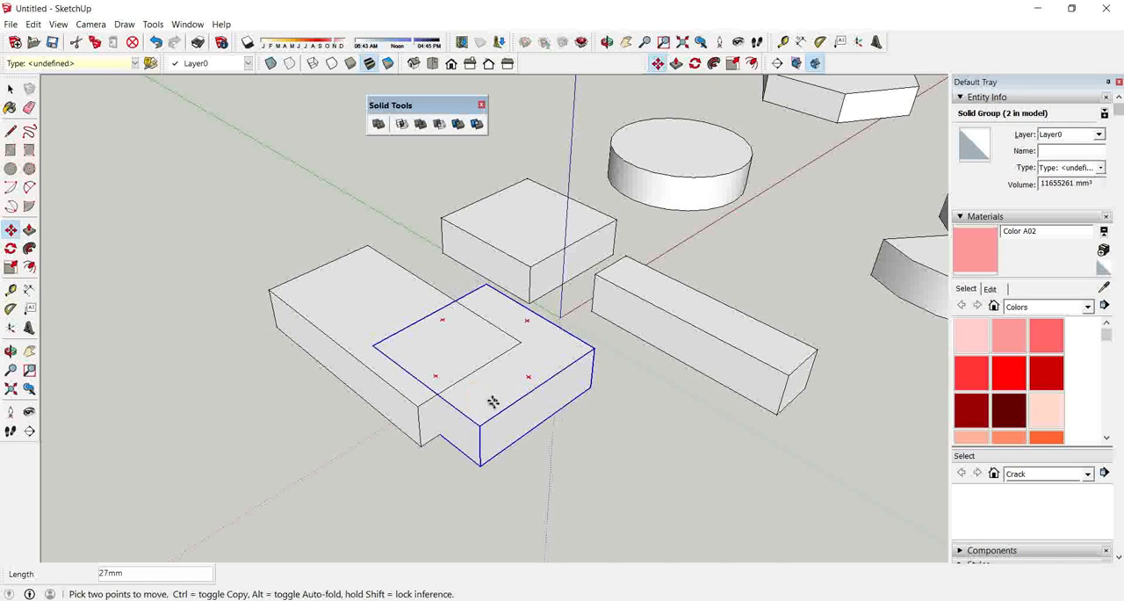
click(516, 406)
middle_drag(498, 429, 457, 359)
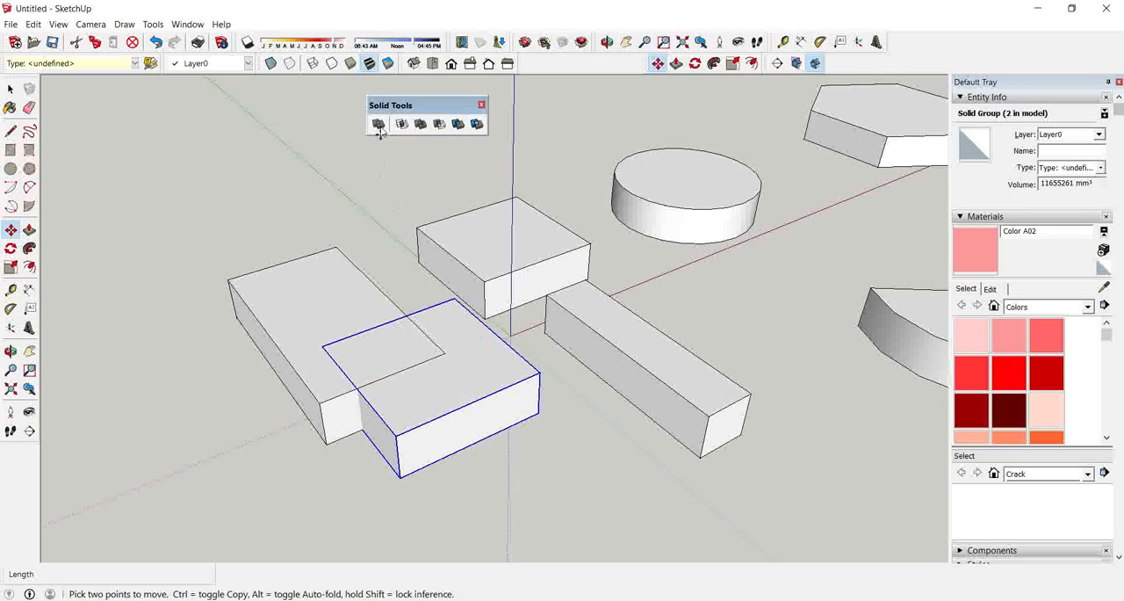
Combine the copied block and the large block into one solid with Outer Shell and inspect the merged shape.
click(379, 124)
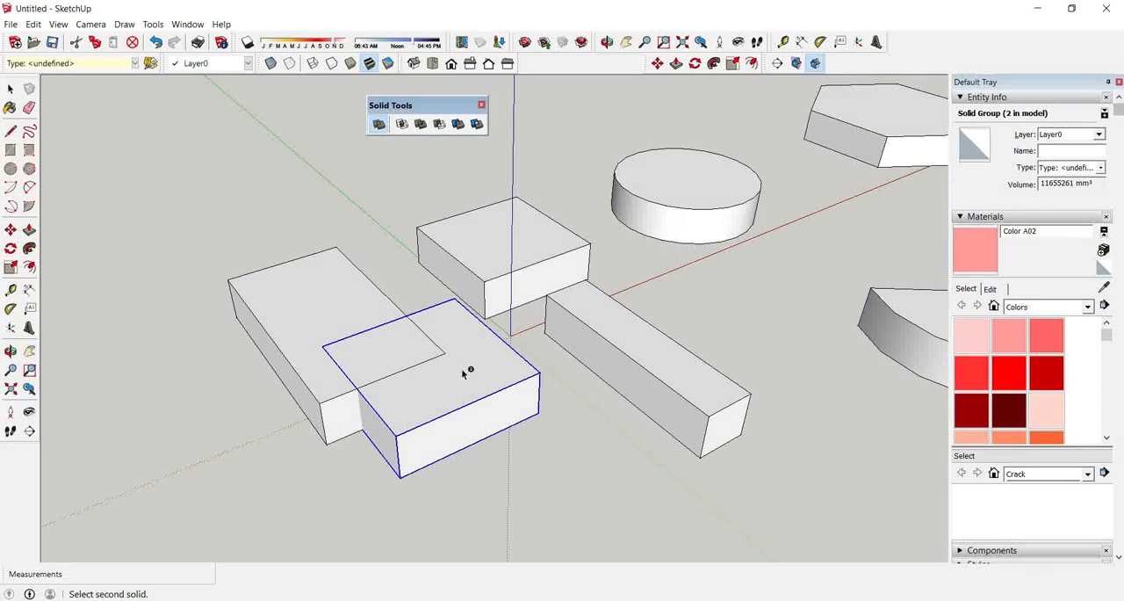
click(341, 340)
middle_drag(397, 407, 305, 351)
middle_drag(359, 240, 238, 289)
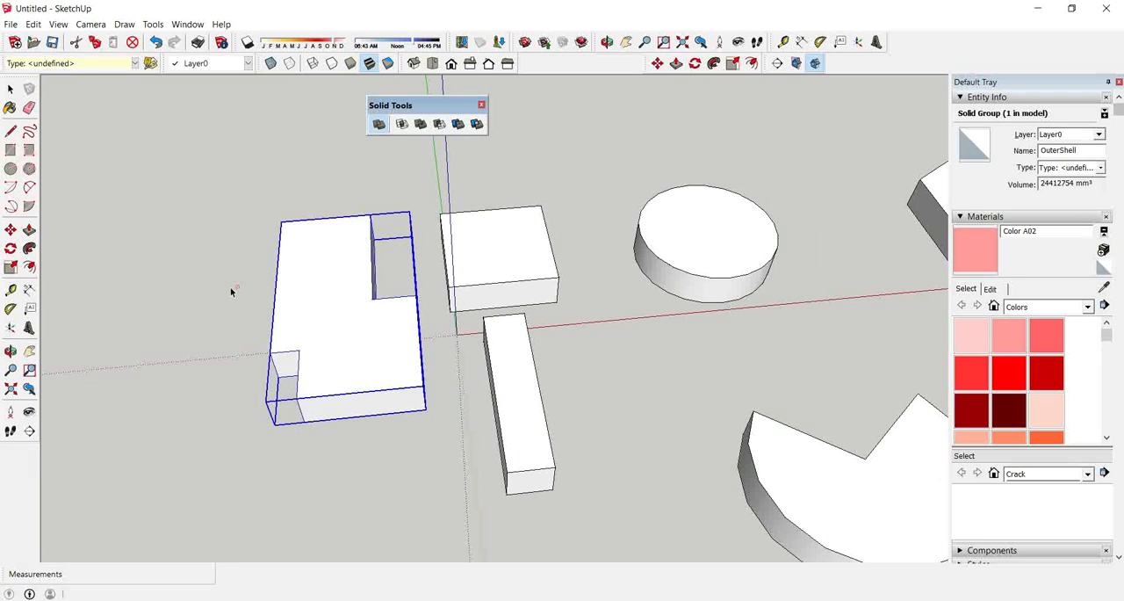
scroll(470, 207, down, 1)
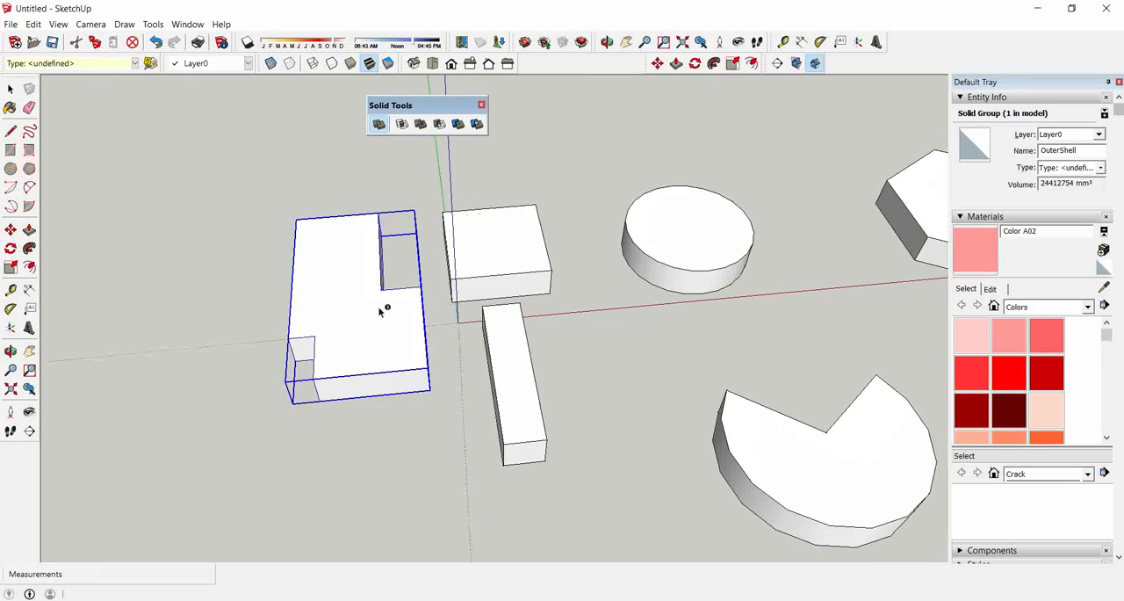
scroll(359, 319, up, 2)
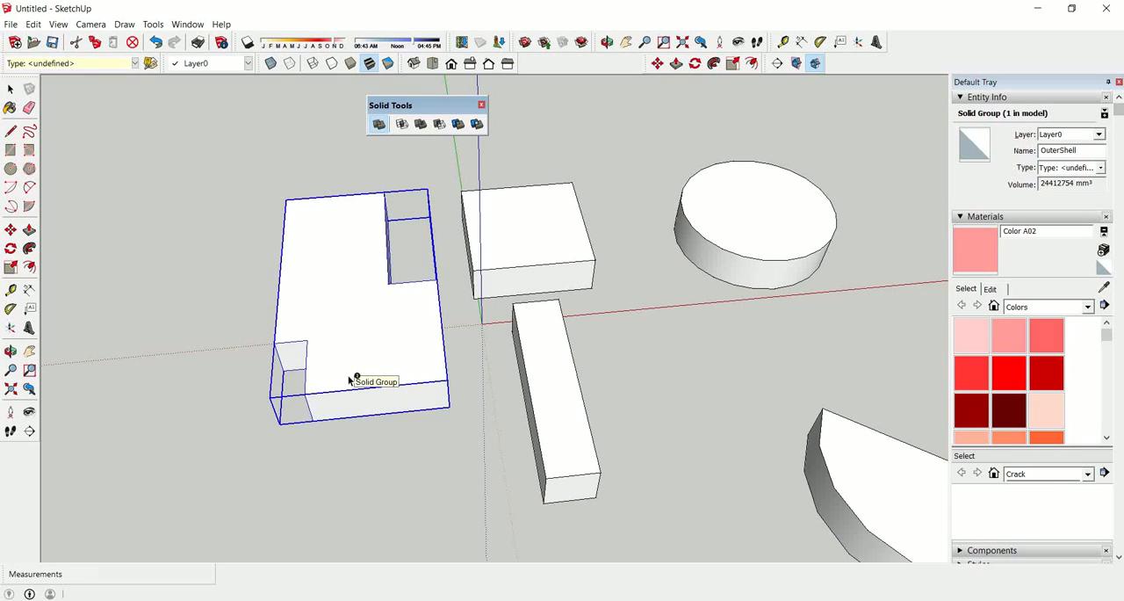
Undo the Outer Shell merge of the two overlapping blocks.
scroll(422, 272, up, 1)
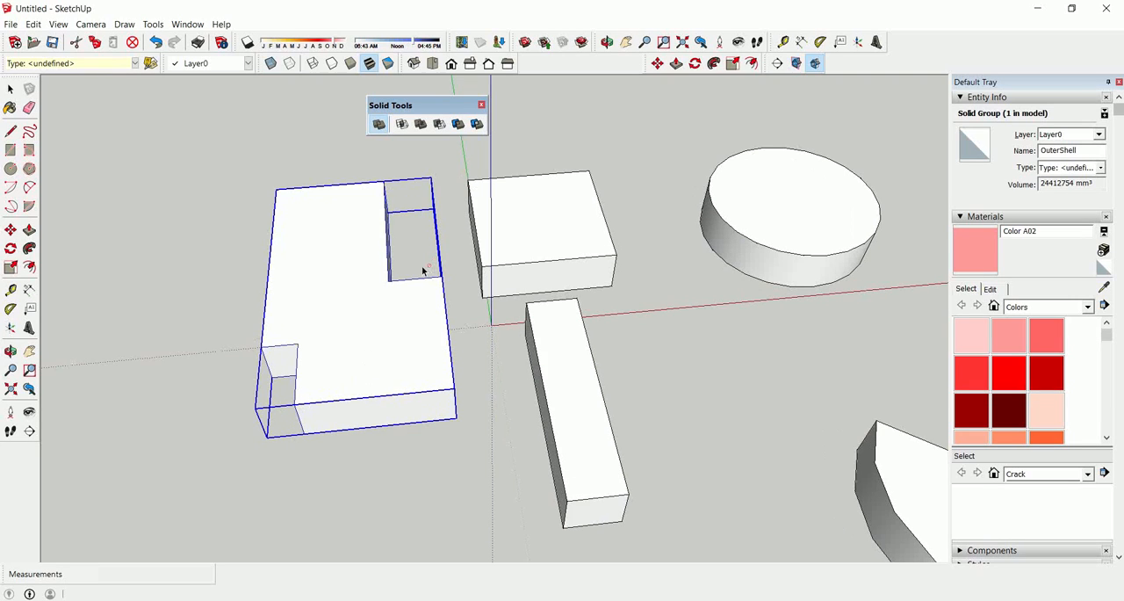
scroll(594, 277, down, 2)
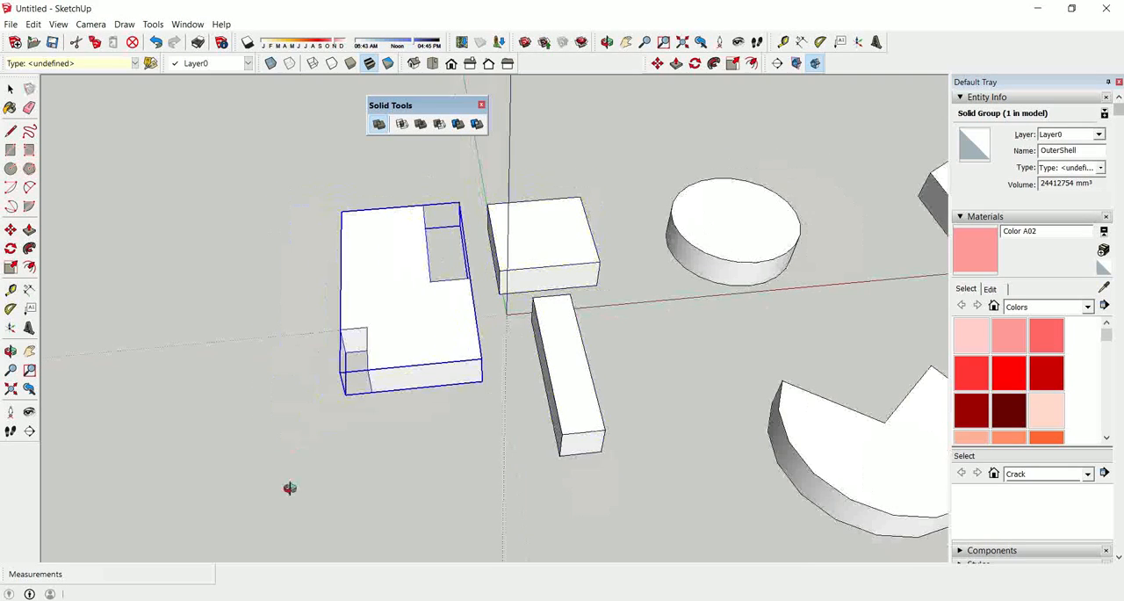
middle_drag(289, 488, 294, 509)
key(m)
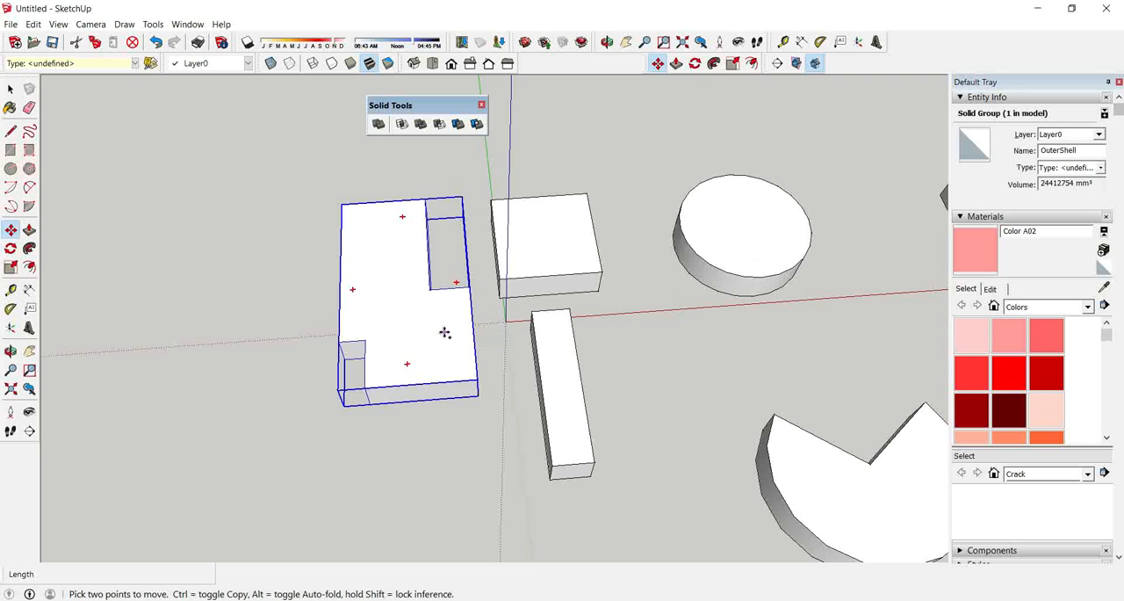
key(ctrl+z)
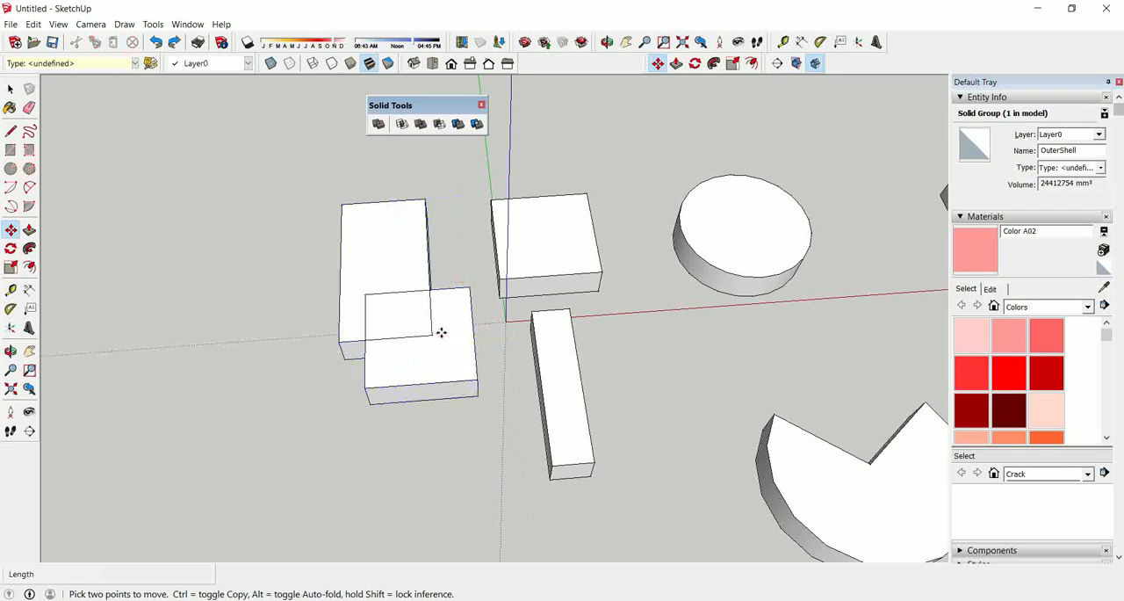
Combine the two overlapping blocks into one solid again with Outer Shell.
key(space)
click(393, 249)
click(379, 125)
click(435, 331)
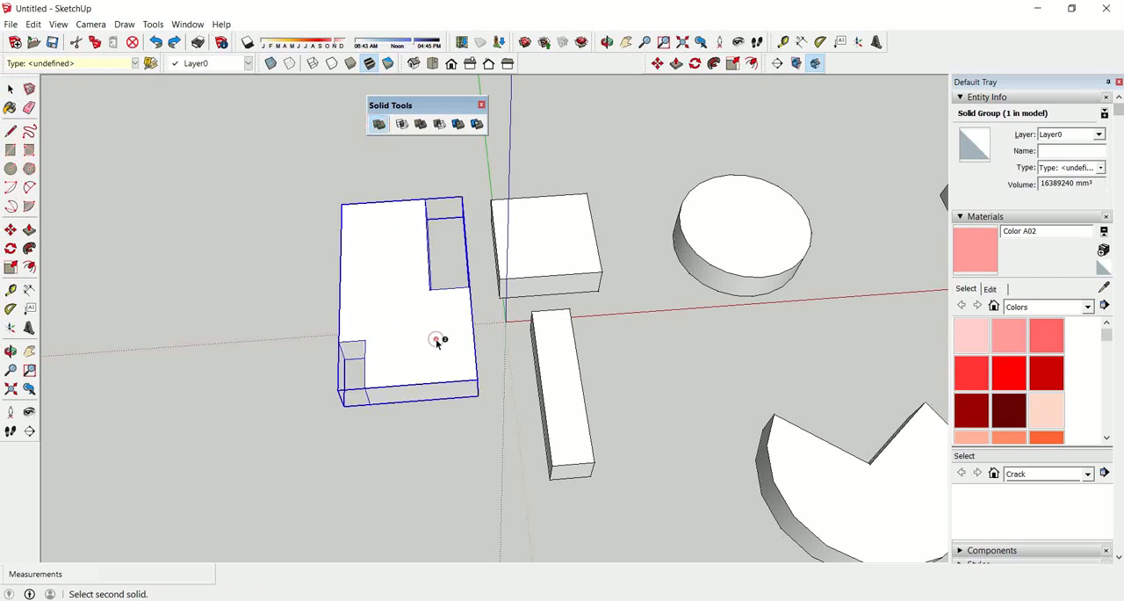
click(455, 380)
middle_drag(454, 379, 456, 347)
Move the merged solid about 645 mm away from the other shapes along the red axis.
key(m)
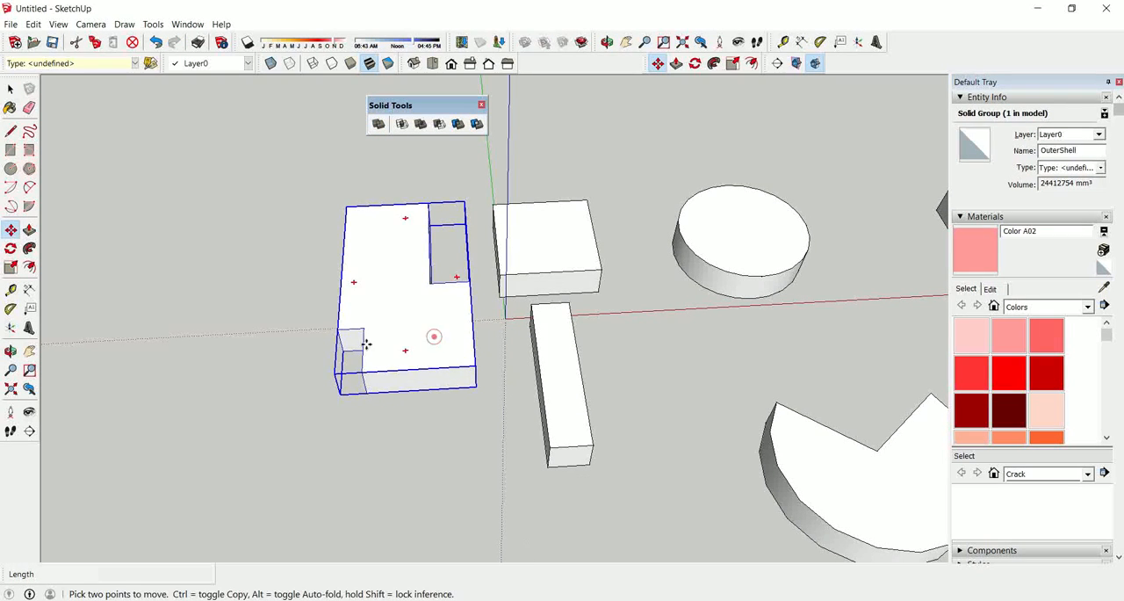
click(367, 344)
click(214, 343)
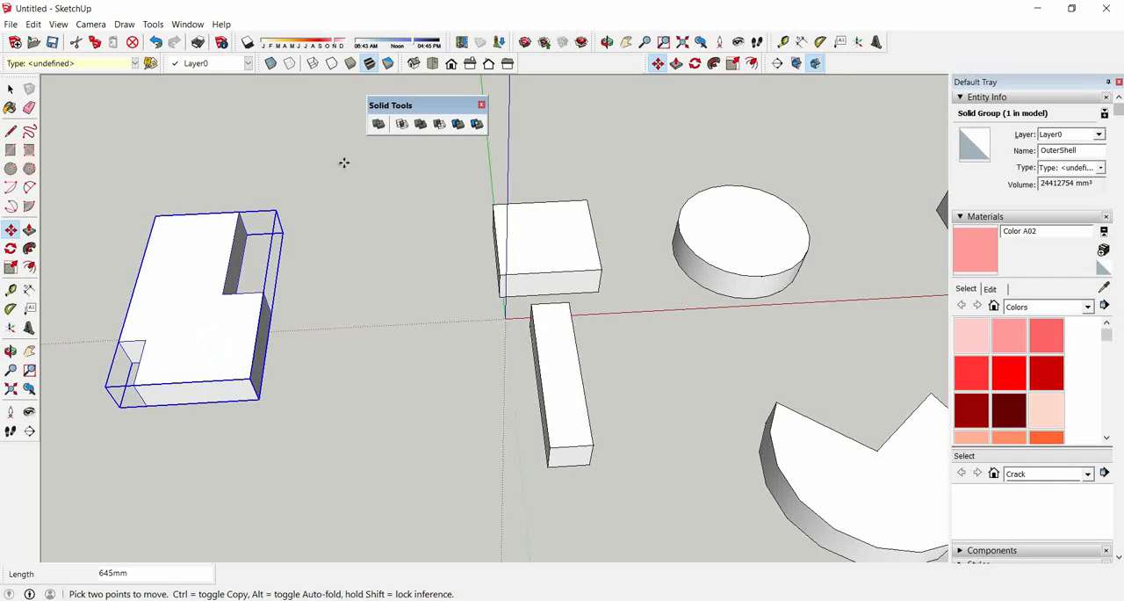
key(space)
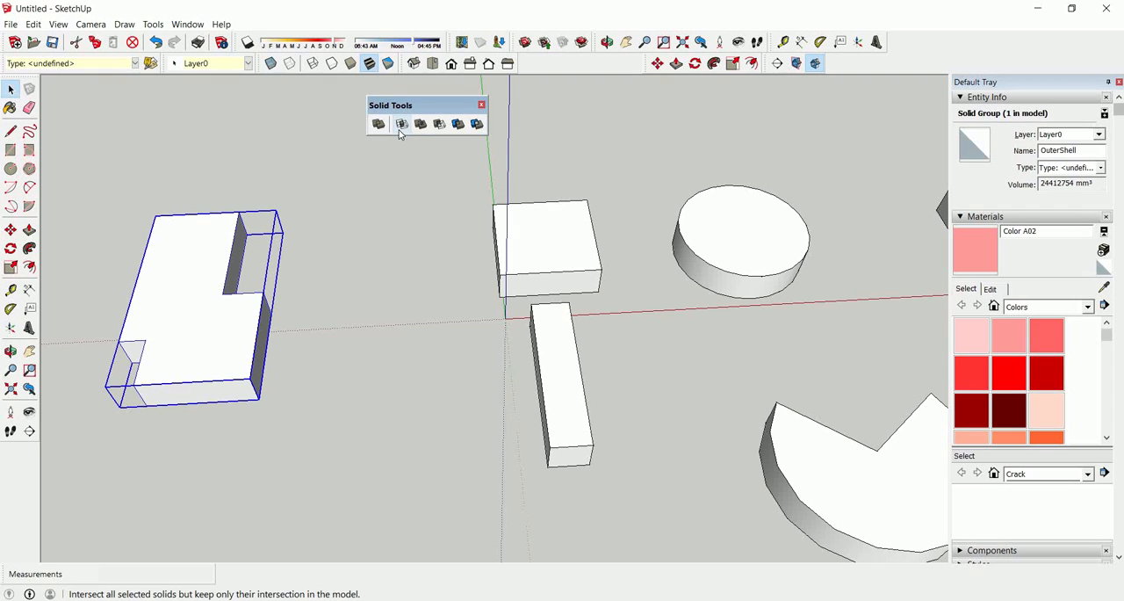
Move the long narrow bar about 1065 mm so that its far end overlaps the merged solid.
click(561, 370)
key(m)
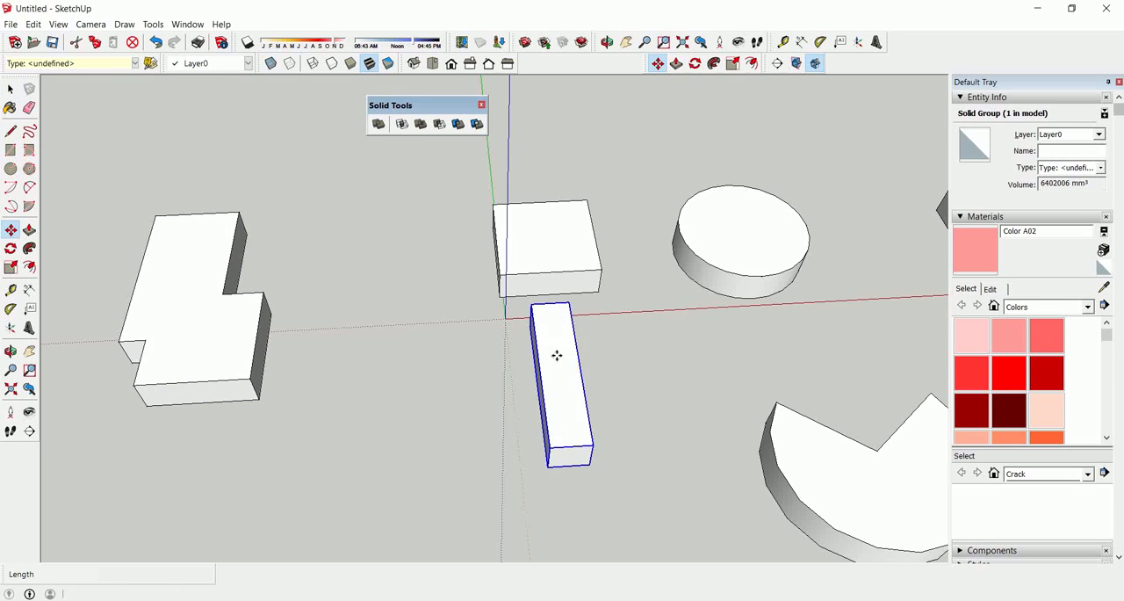
click(557, 356)
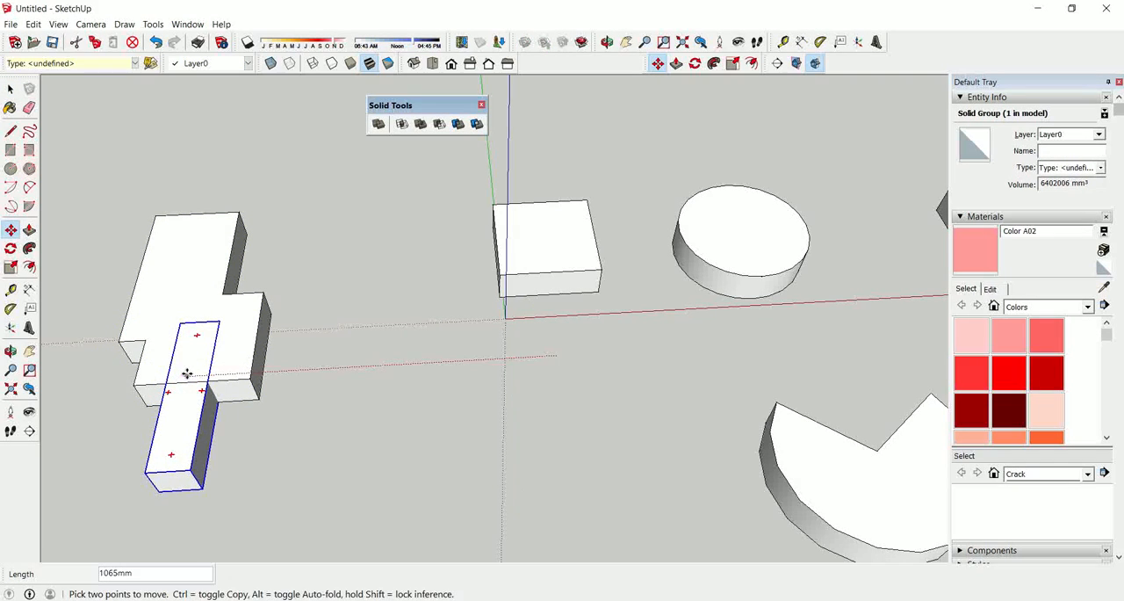
click(186, 371)
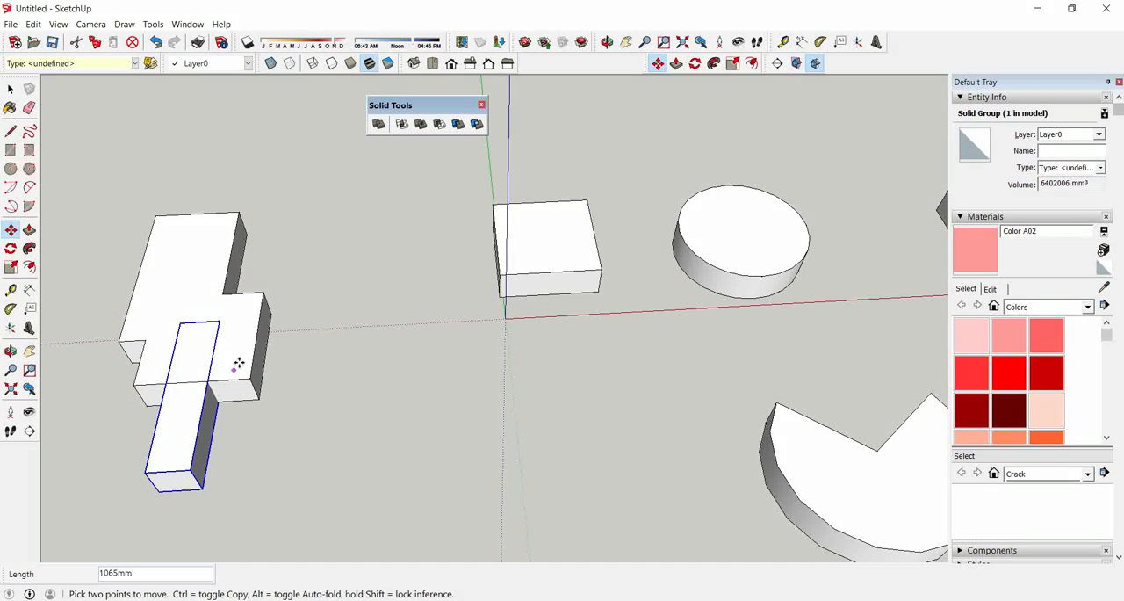
Intersect the narrow bar with the merged solid, keeping only their overlap, and undo the operation.
click(406, 126)
click(247, 334)
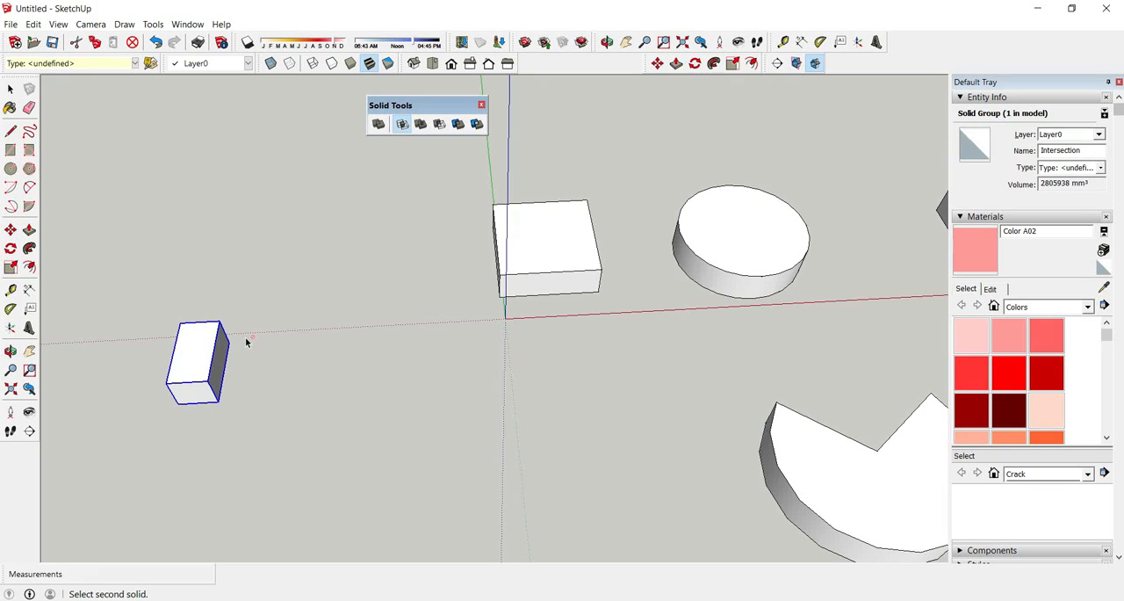
key(ctrl+z)
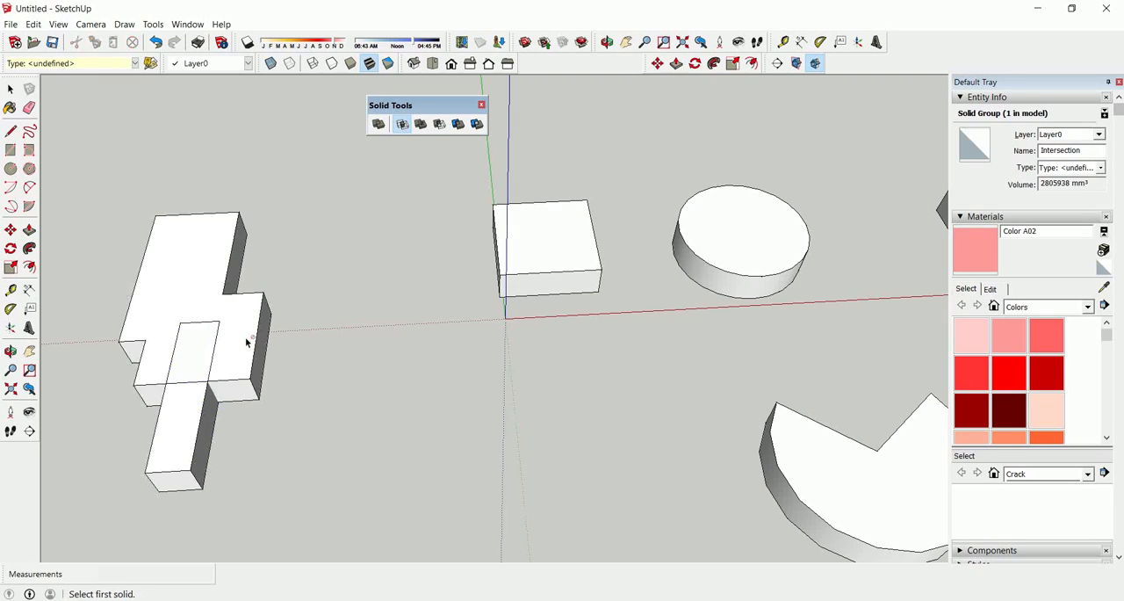
Rotate the narrow bar 30 degrees on the ground plane around a point near its near end.
click(180, 434)
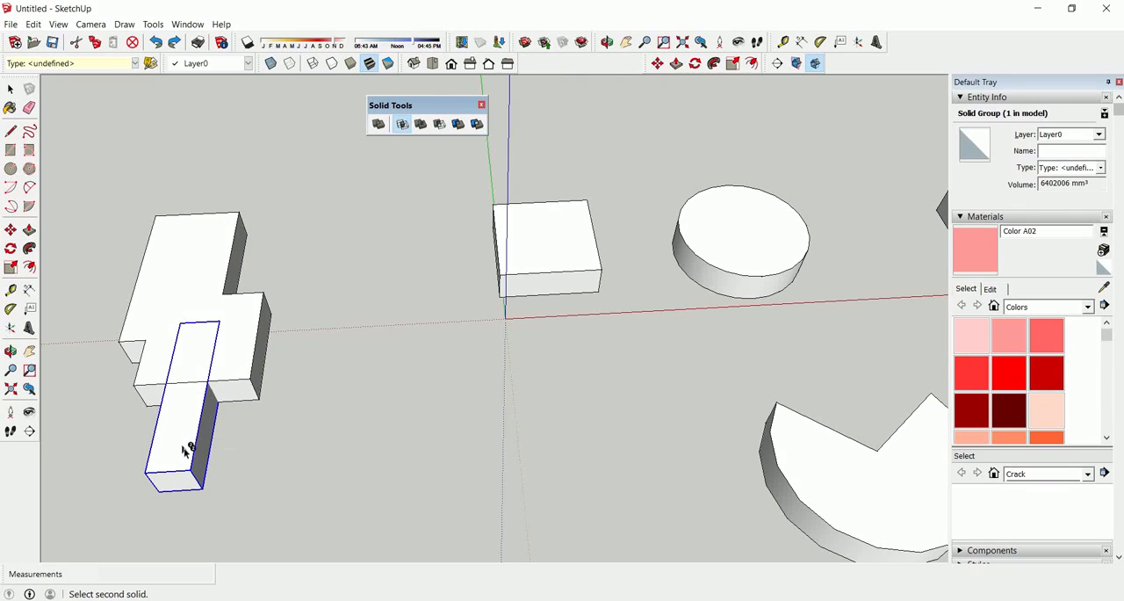
click(11, 249)
click(178, 447)
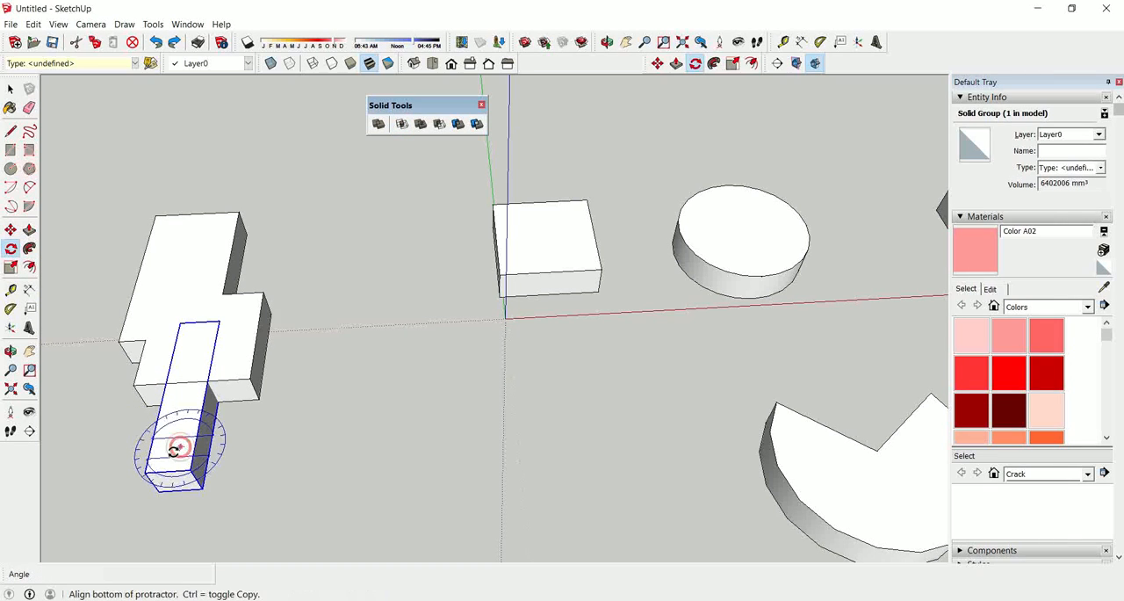
click(180, 448)
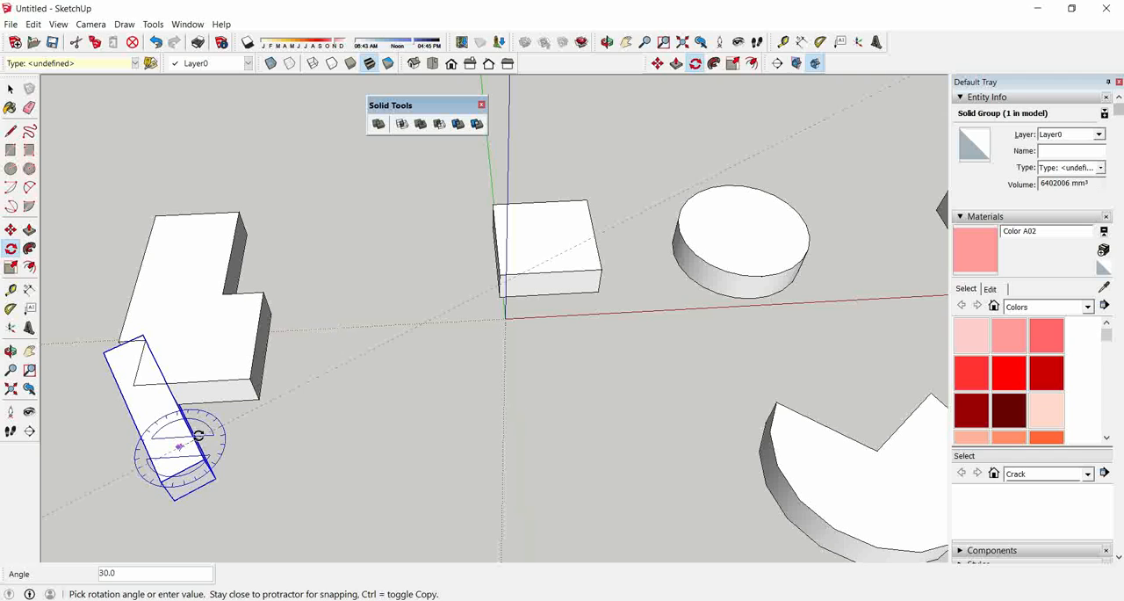
key(Escape)
Move the rotated bar about 264 mm so that it crosses the merged solid's near corner.
key(m)
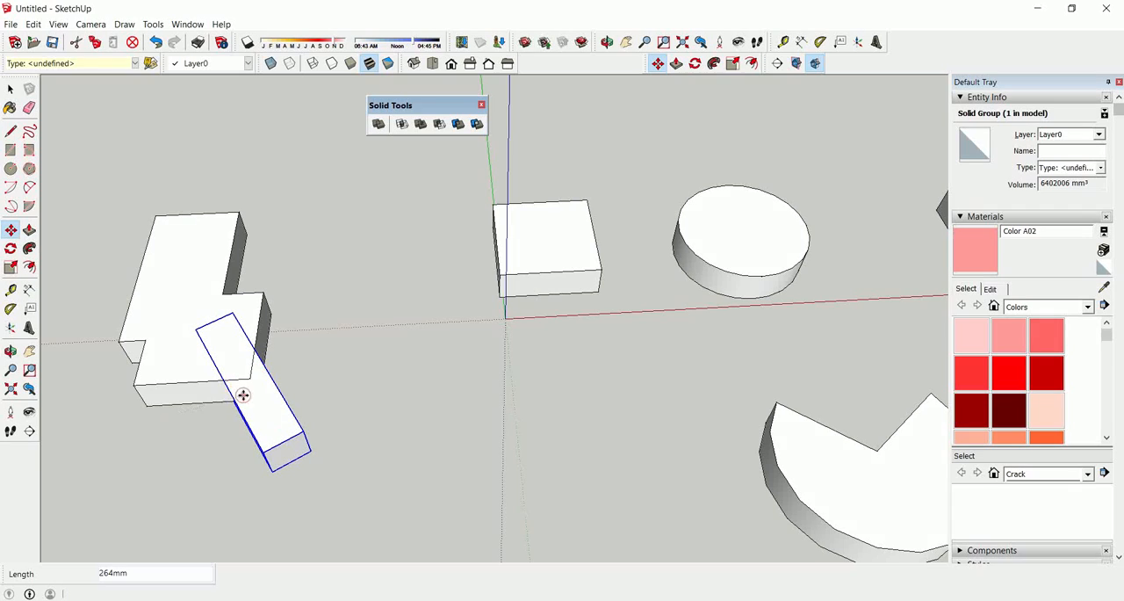
scroll(252, 373, up, 3)
click(251, 371)
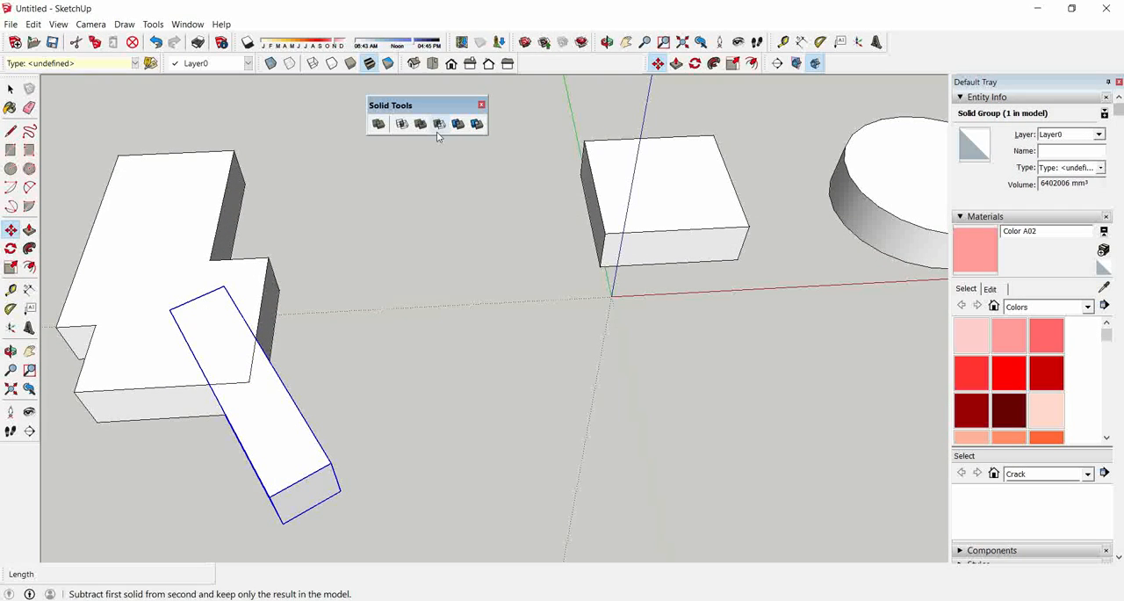
Intersect the rotated bar with the merged solid, picking the bar first, and undo the operation.
key(space)
click(262, 284)
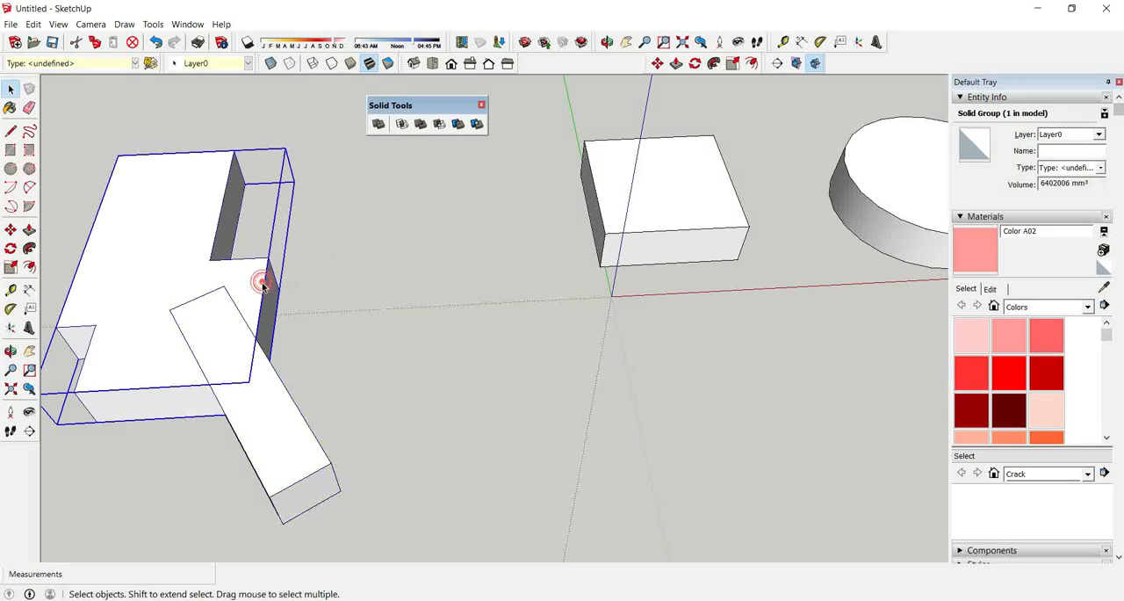
click(264, 406)
click(401, 124)
click(183, 257)
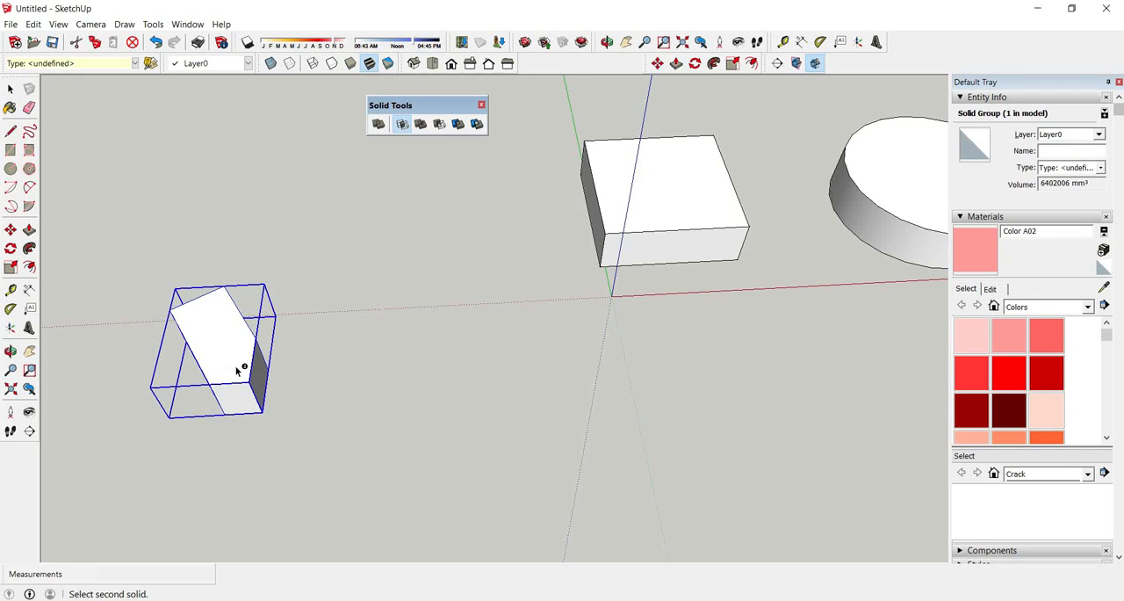
key(ctrl+z)
key(space)
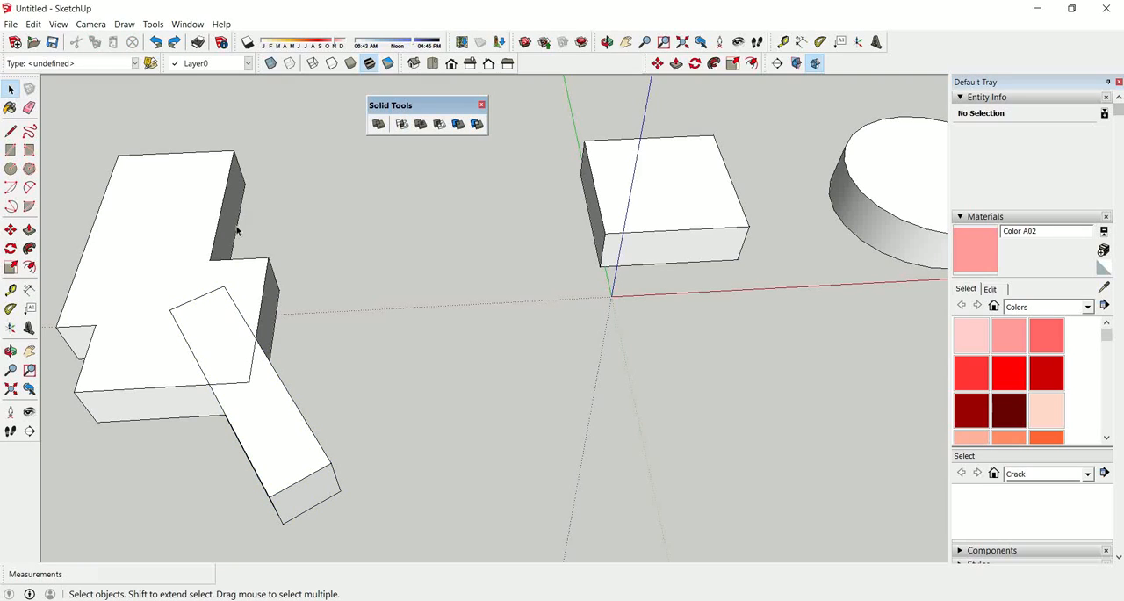
Intersect the two solids with the merged solid picked first and the bar second, and undo the operation.
click(200, 194)
click(401, 124)
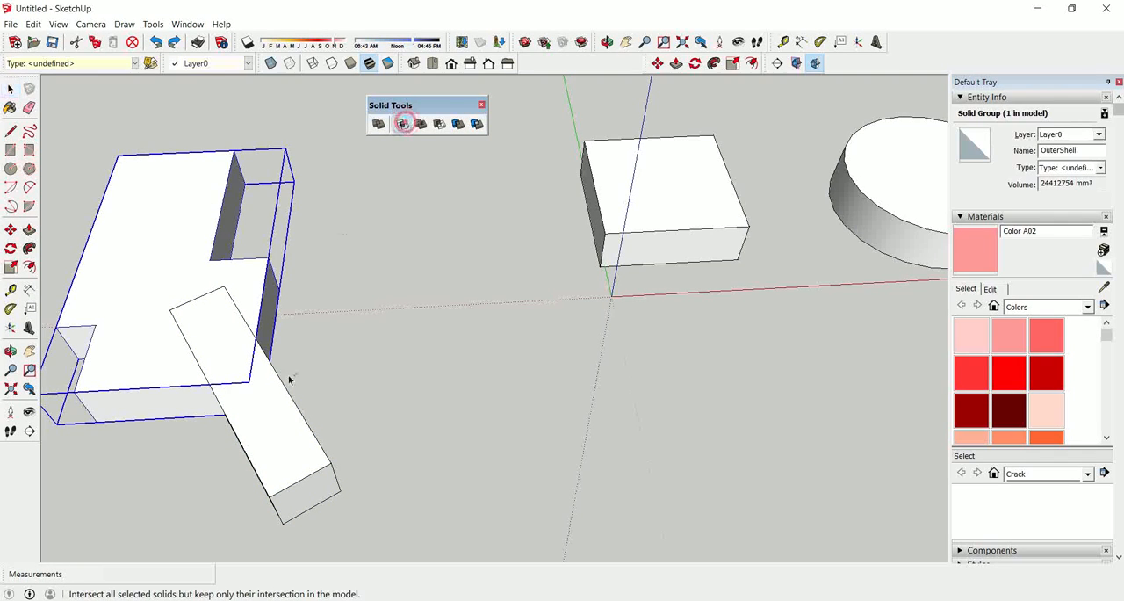
click(274, 426)
key(ctrl+z)
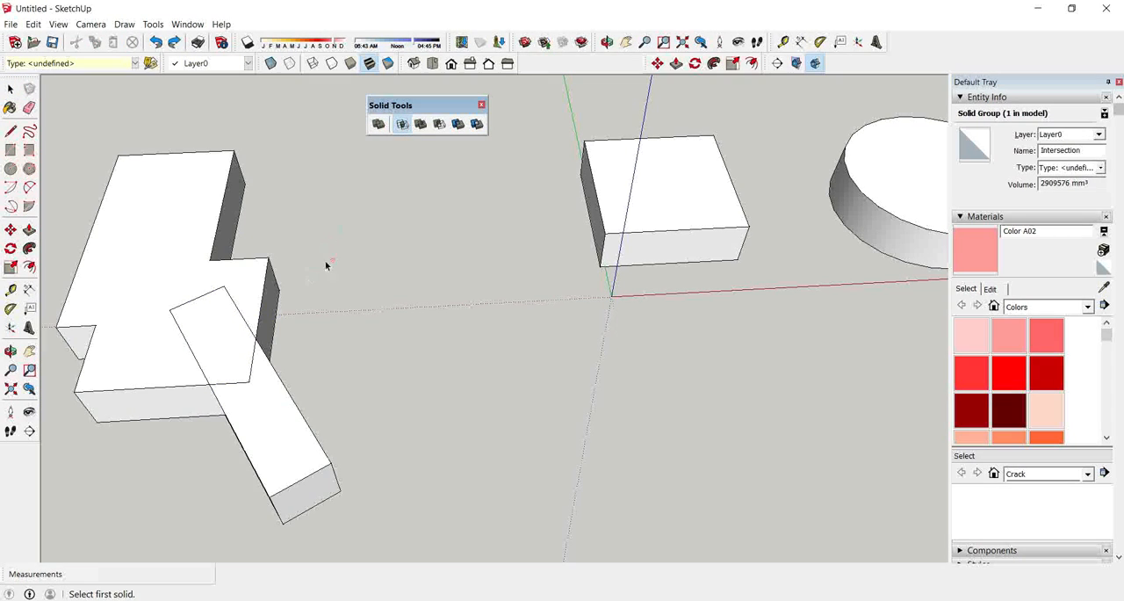
key(space)
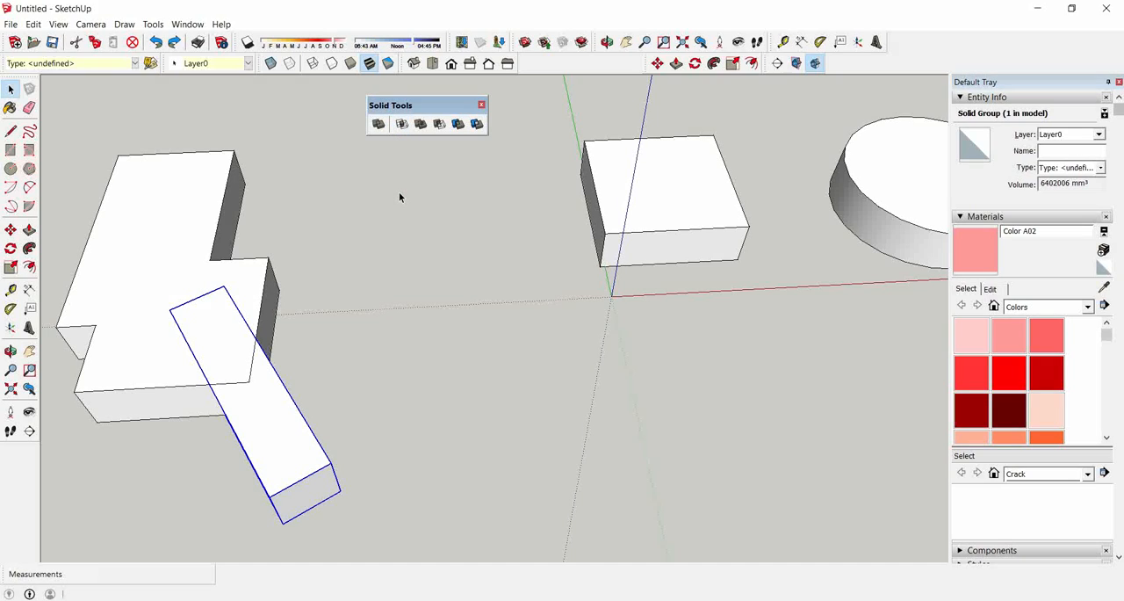
Keep only the overlap of the angled bar and the merged solid with Intersect and inspect the remaining piece.
click(395, 191)
click(401, 124)
click(146, 316)
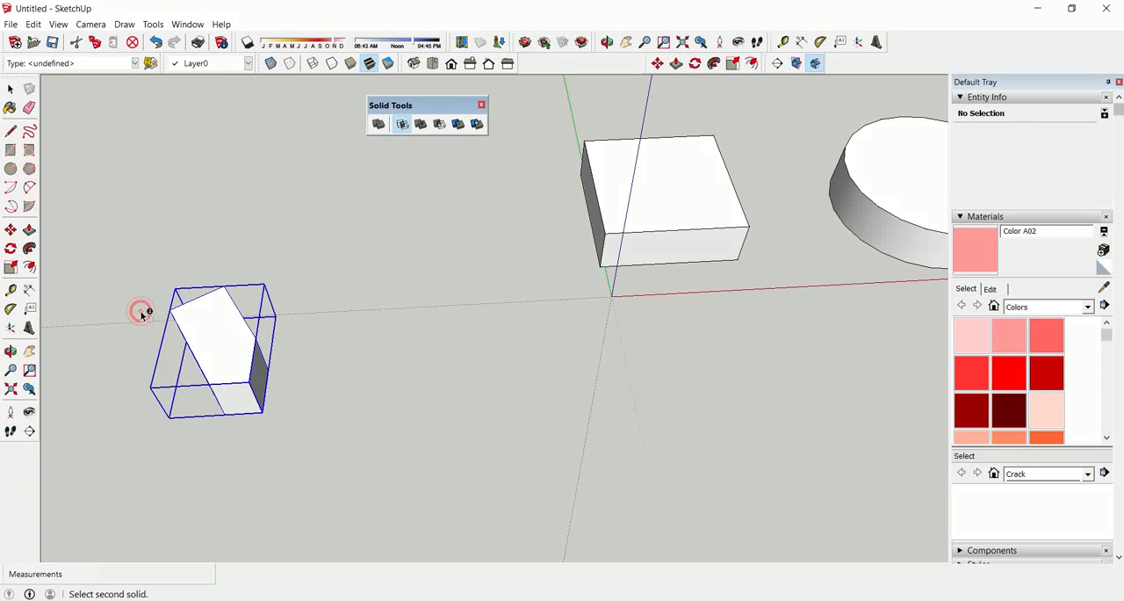
scroll(230, 363, up, 2)
middle_drag(230, 364, 226, 254)
scroll(235, 252, down, 2)
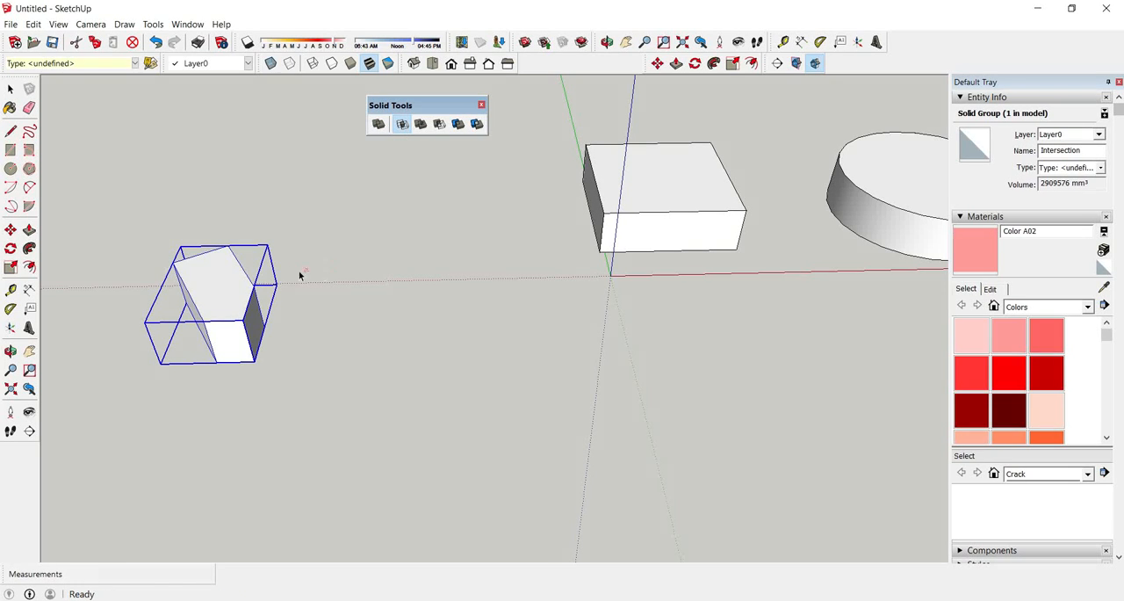
Move the intersection piece over to the round disc so that it overlaps the disc's edge.
scroll(231, 304, down, 2)
key(m)
click(230, 297)
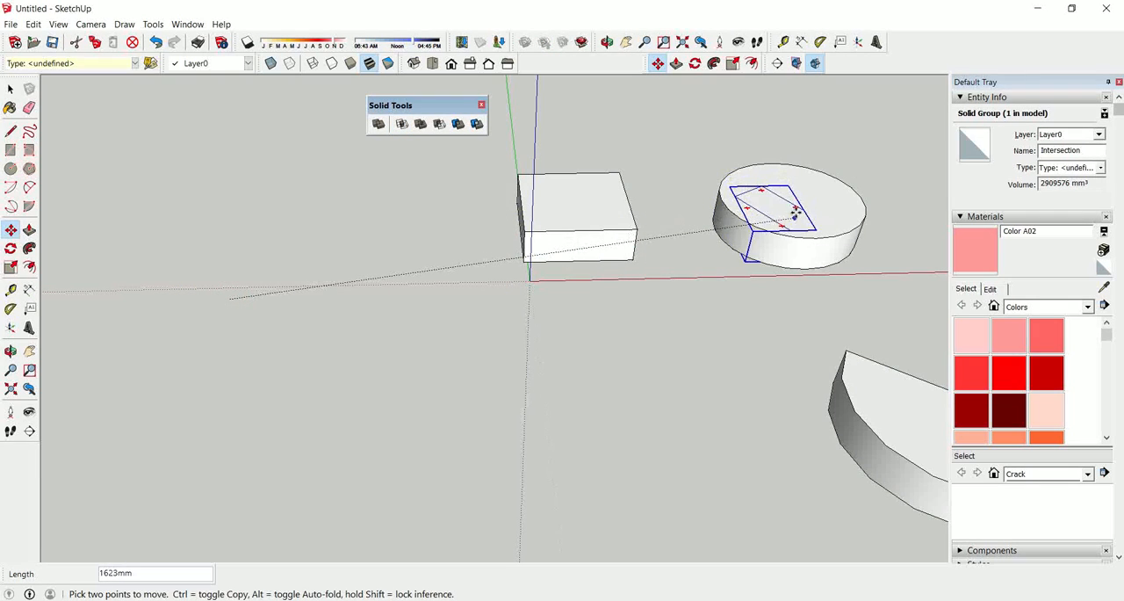
click(744, 197)
scroll(744, 197, up, 2)
Try to intersect the moved piece with the round disc, and cancel the operation.
click(401, 124)
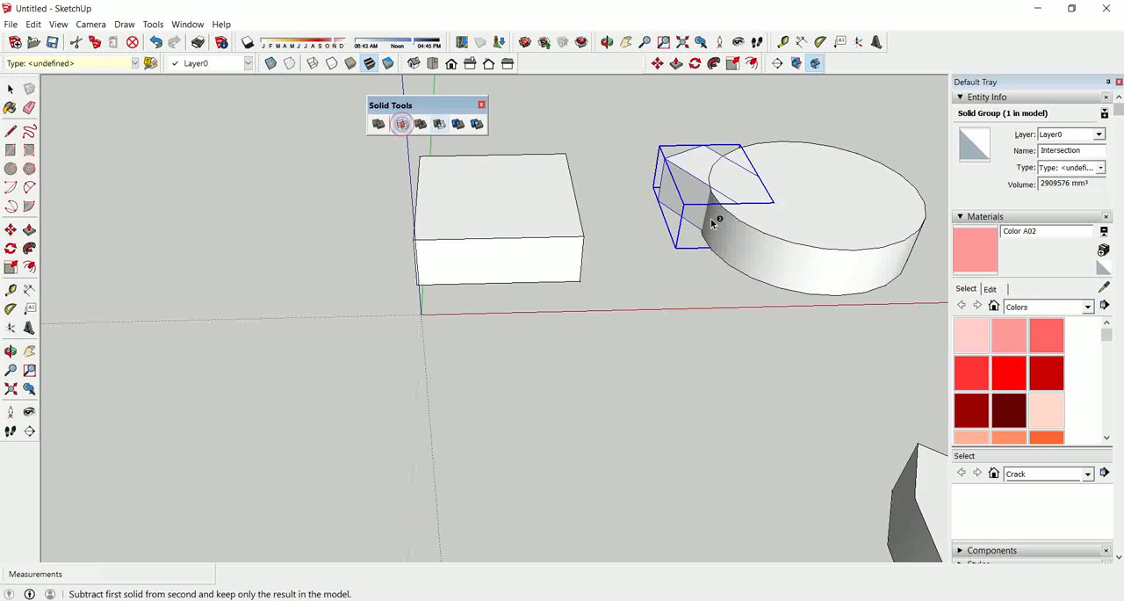
click(689, 174)
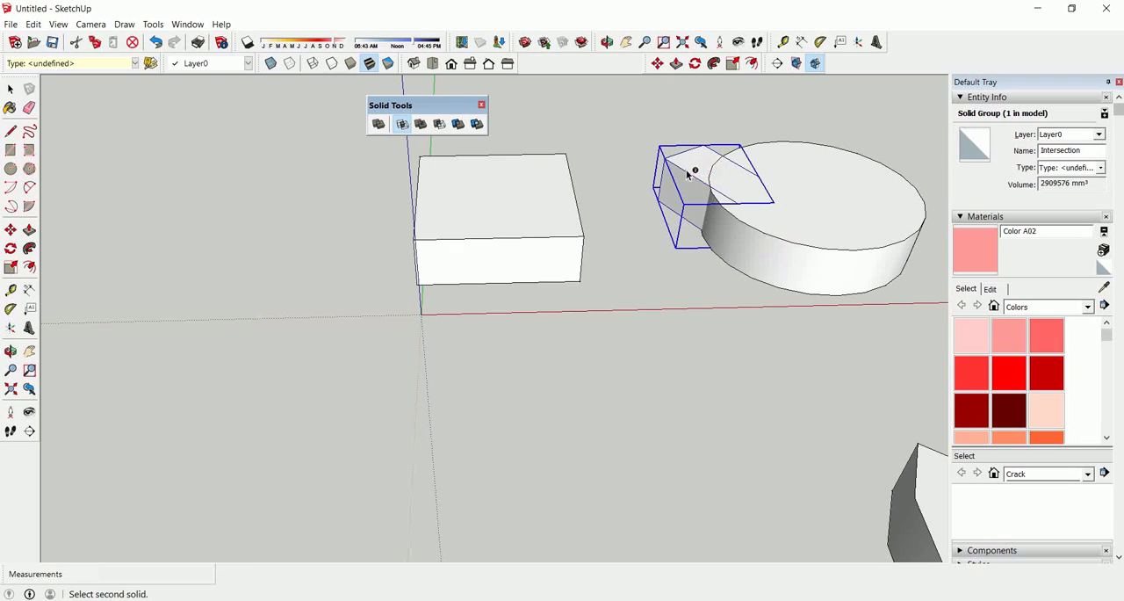
click(794, 243)
key(space)
click(785, 244)
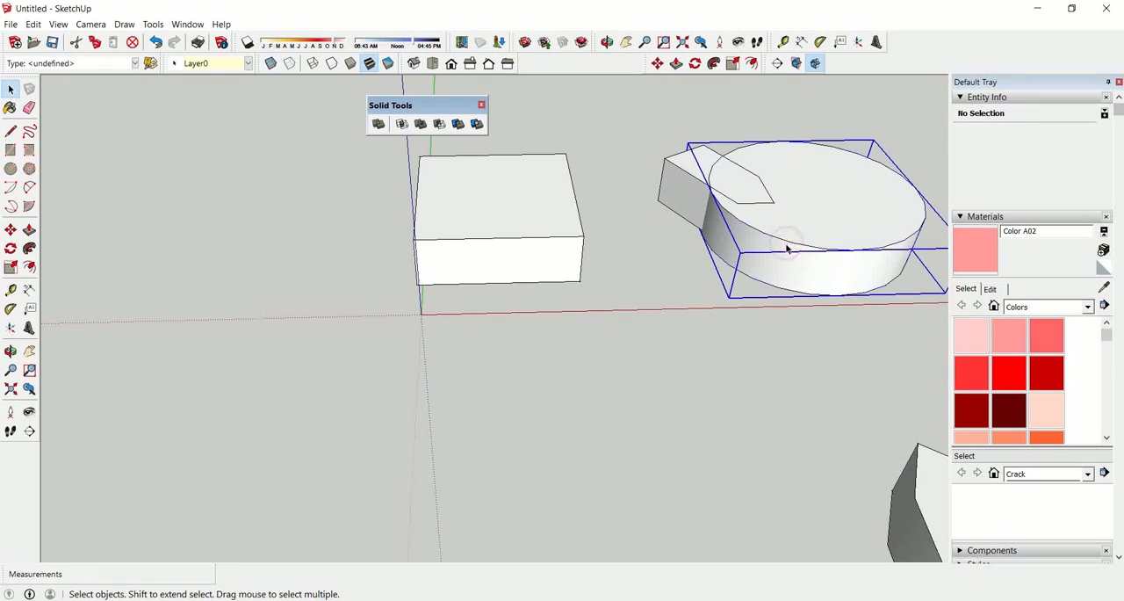
click(401, 124)
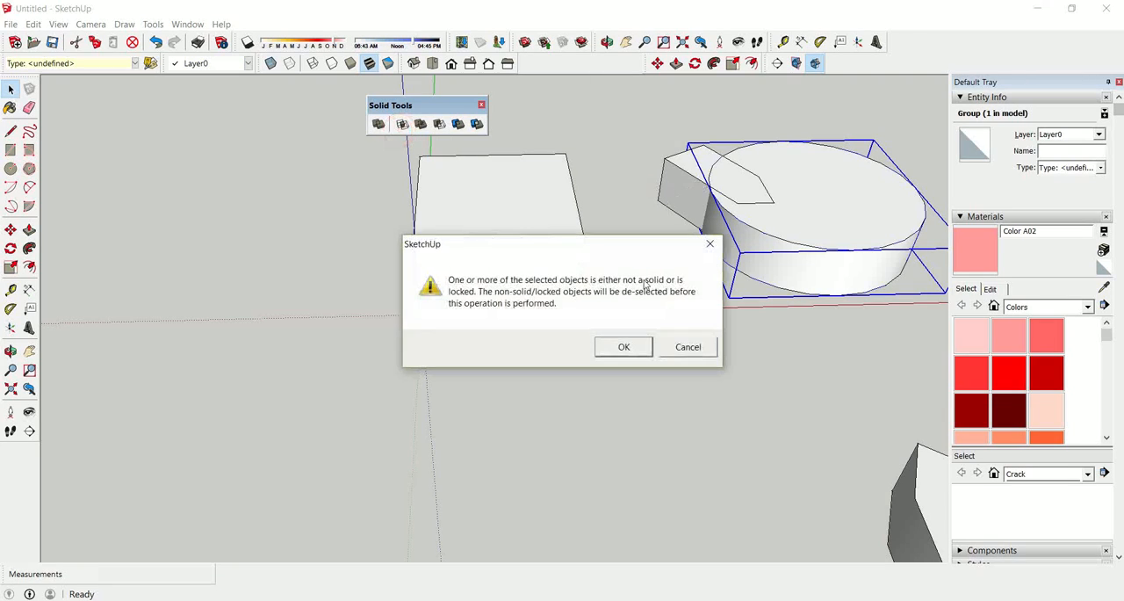
click(676, 351)
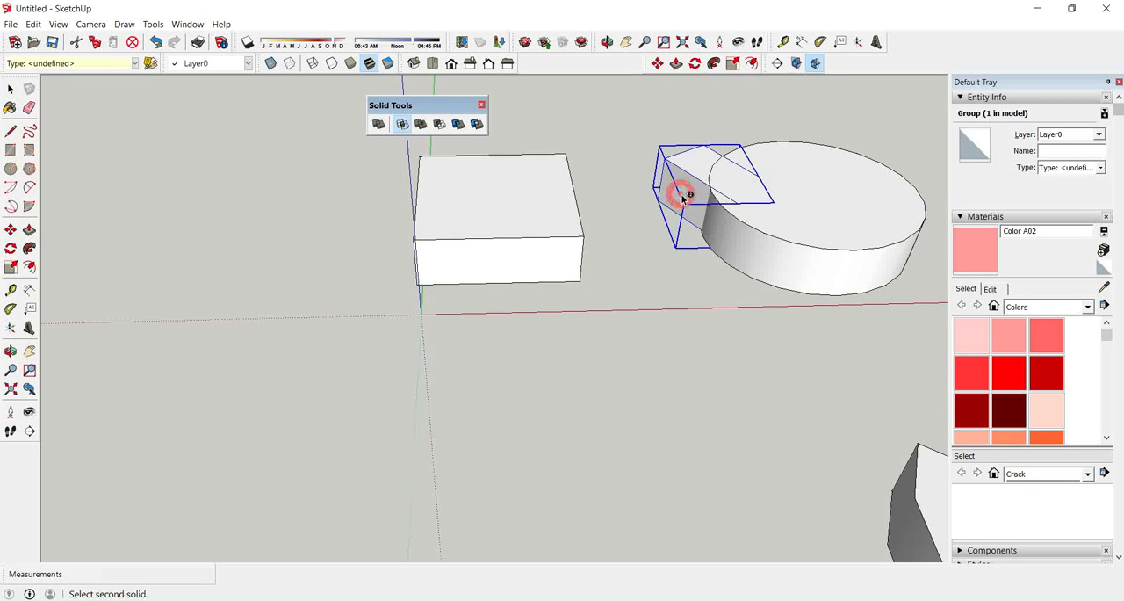
Undo the piece's move and the intersection to bring back the merged solid and the angled bar.
scroll(562, 262, down, 2)
click(561, 260)
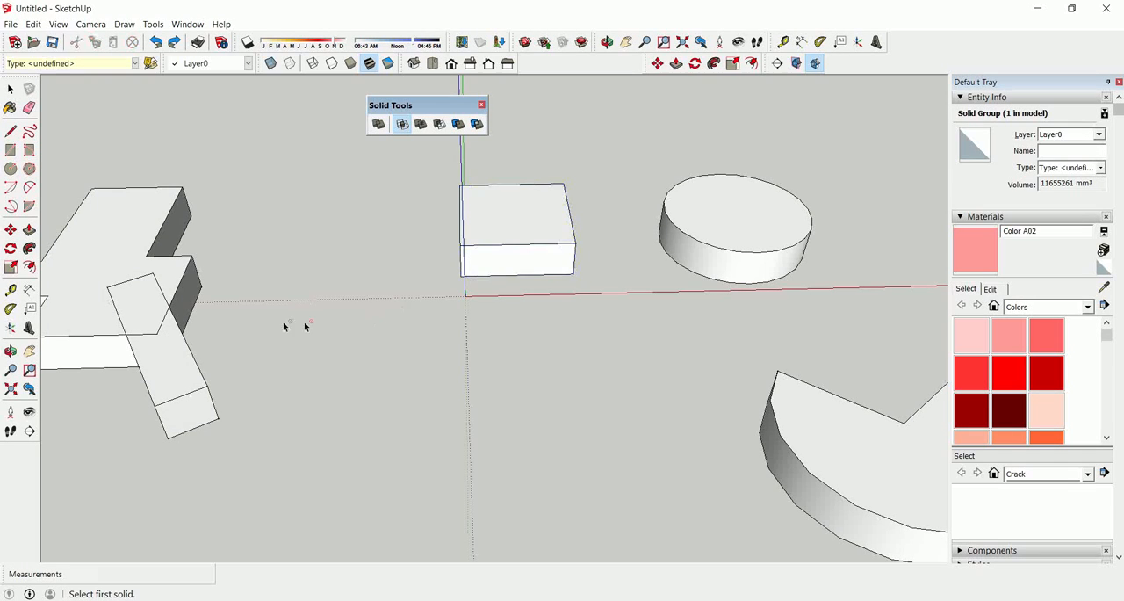
key(space)
scroll(633, 219, down, 2)
scroll(403, 154, up, 1)
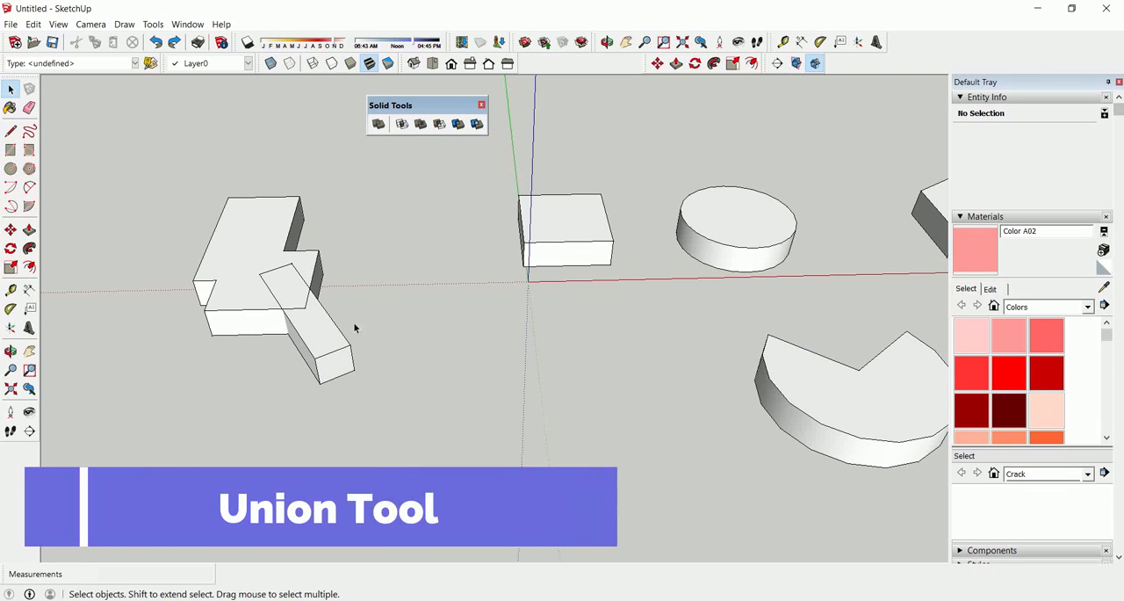
Combine the angled bar and the merged solid into one solid with Union, and open the resulting group to inspect it.
scroll(329, 316, up, 1)
click(310, 277)
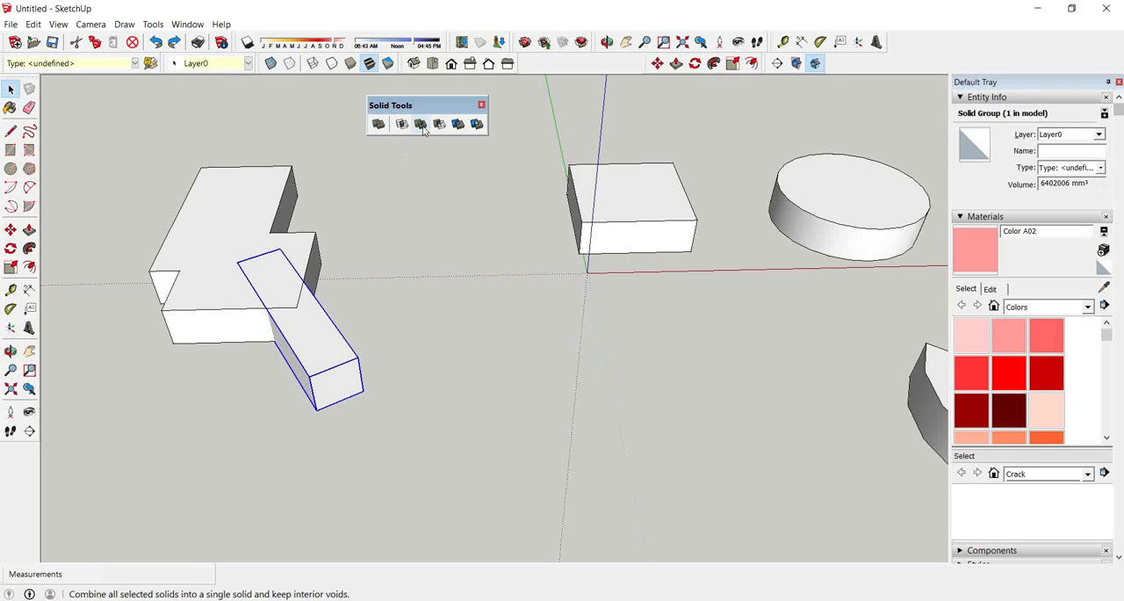
click(423, 128)
click(251, 231)
middle_drag(246, 226, 190, 414)
scroll(305, 255, up, 2)
double_click(303, 250)
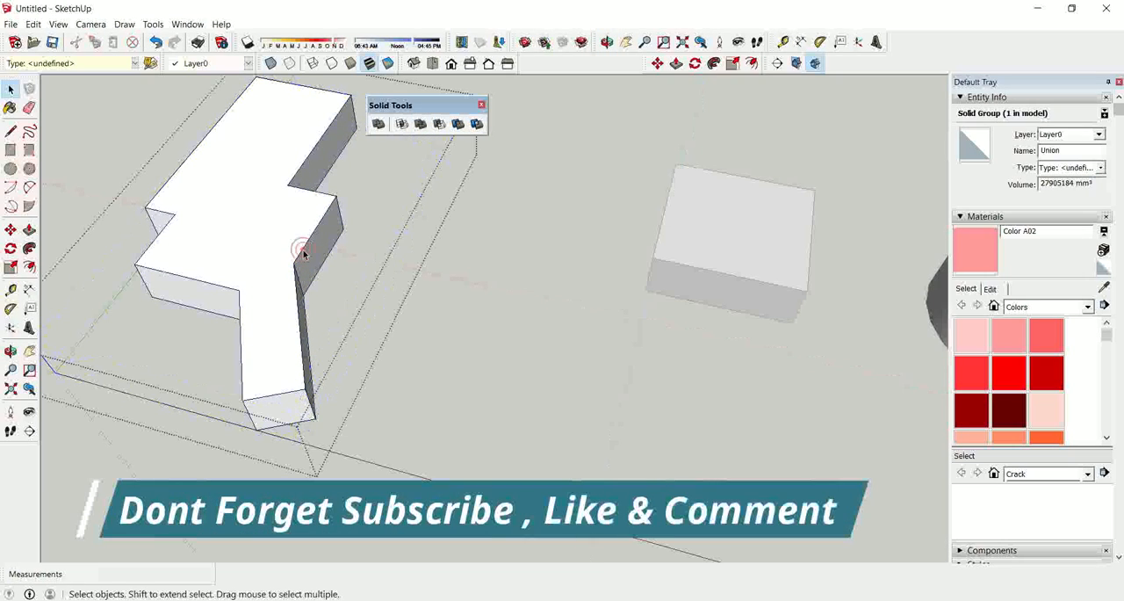
Push and pull the side faces of the angled bar inside the merged solid's group, and leave the group.
key(p)
click(318, 263)
click(326, 305)
click(282, 404)
click(259, 337)
middle_drag(226, 334, 334, 399)
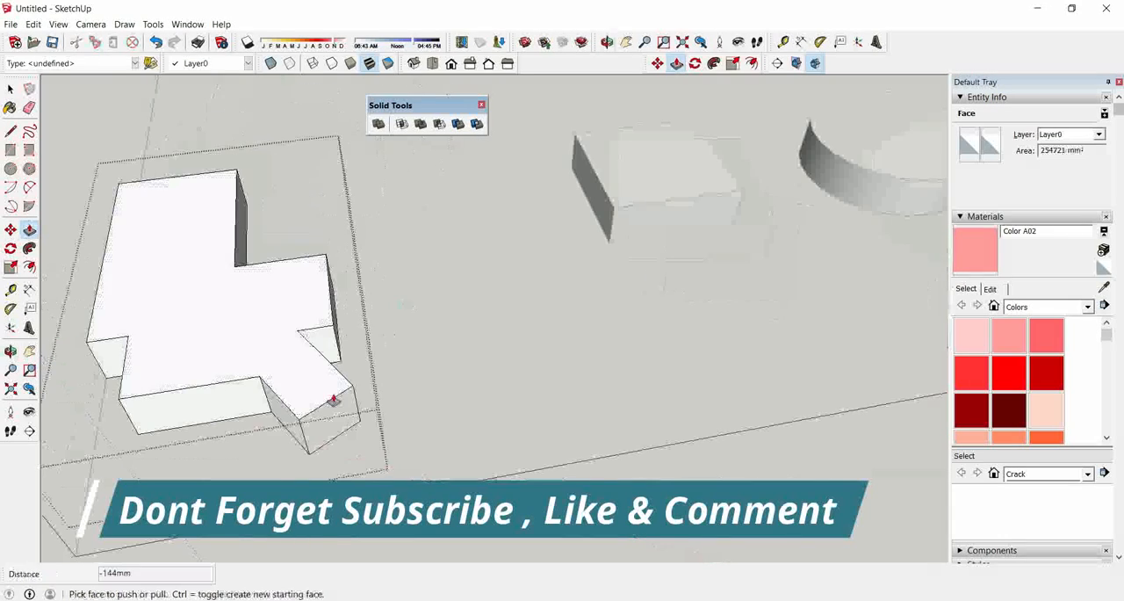
click(284, 420)
click(243, 444)
scroll(510, 266, down, 2)
key(space)
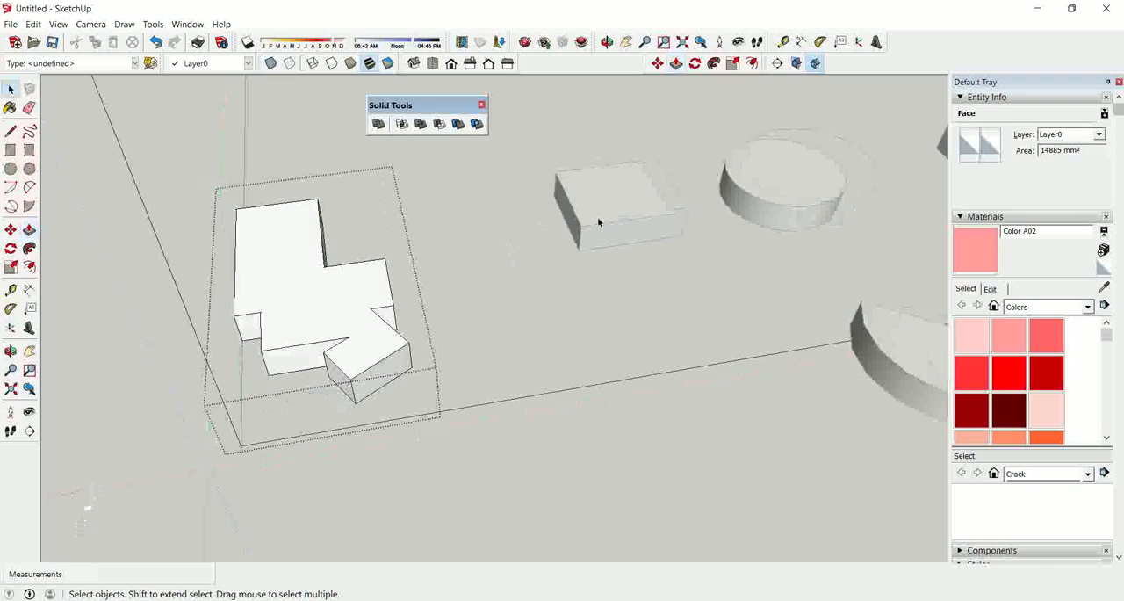
click(753, 200)
click(760, 211)
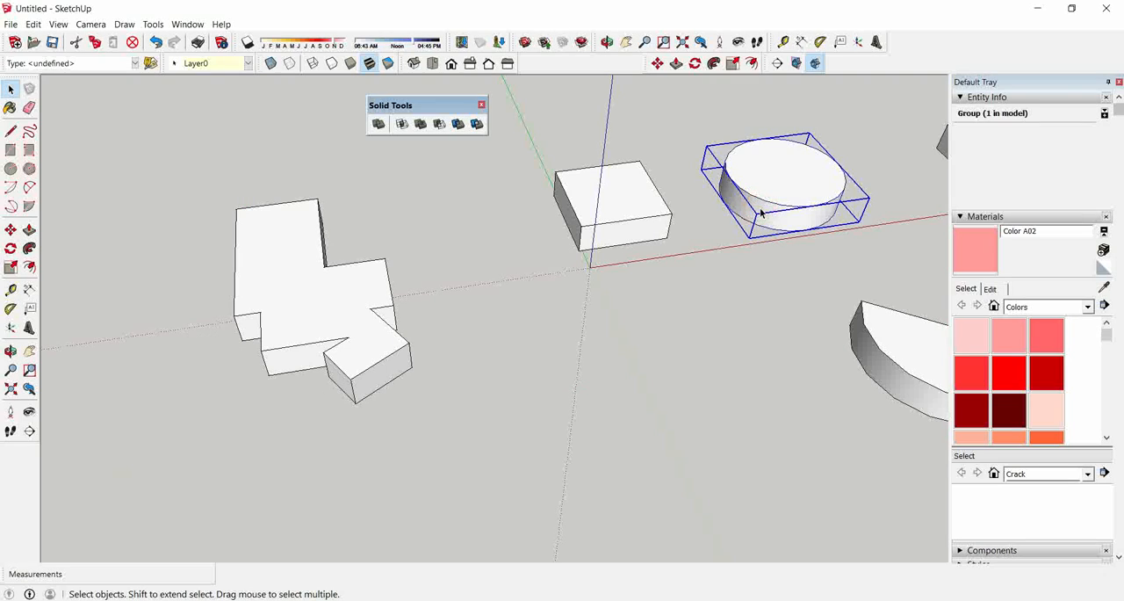
key(m)
click(760, 211)
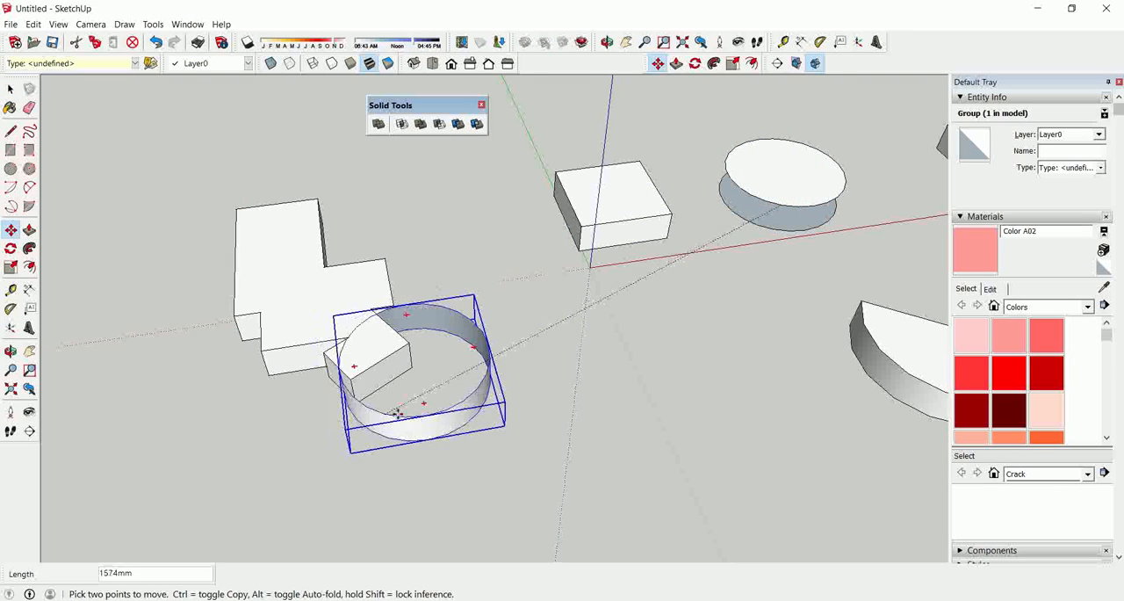
key(Escape)
key(space)
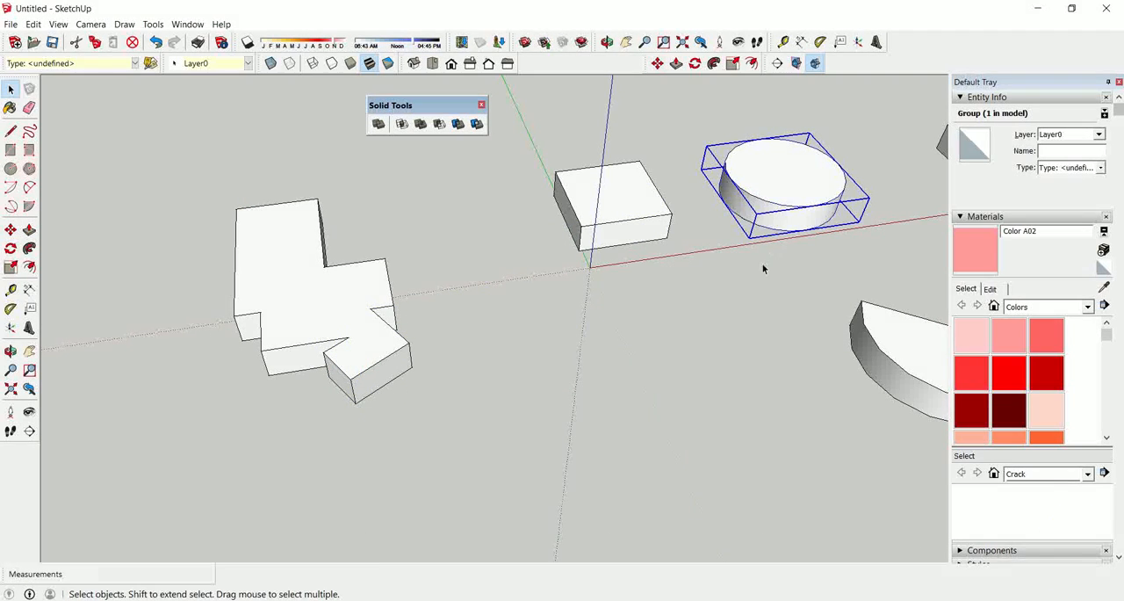
Select everything that makes up the round disc and make it a group.
click(761, 262)
click(775, 175)
double_click(775, 182)
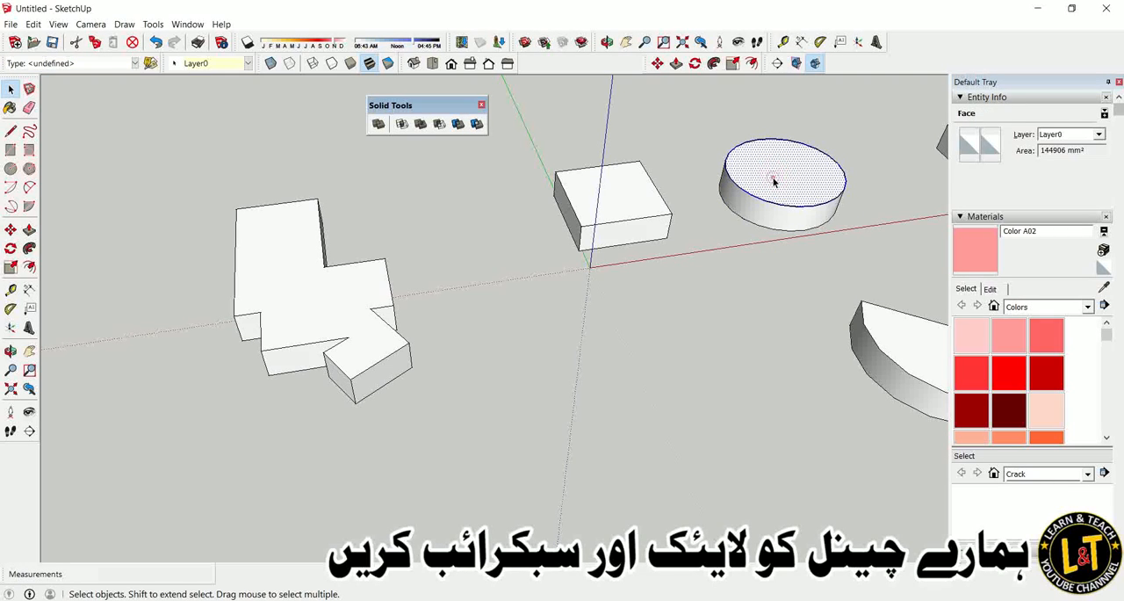
click(755, 221)
middle_drag(721, 229, 762, 243)
drag(720, 183, 882, 296)
right_click(816, 265)
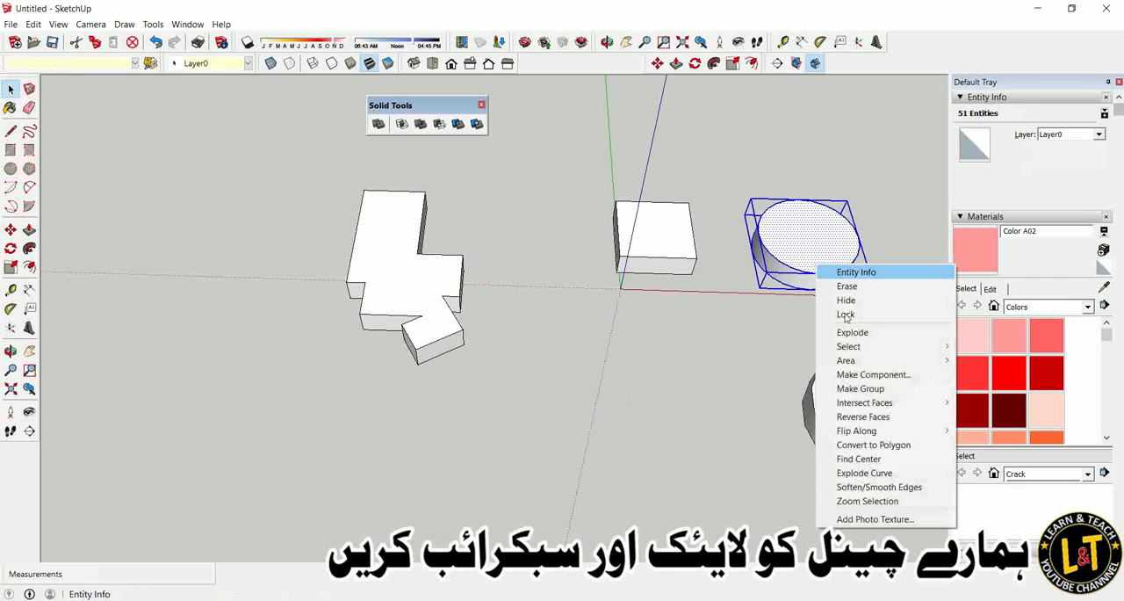
click(861, 388)
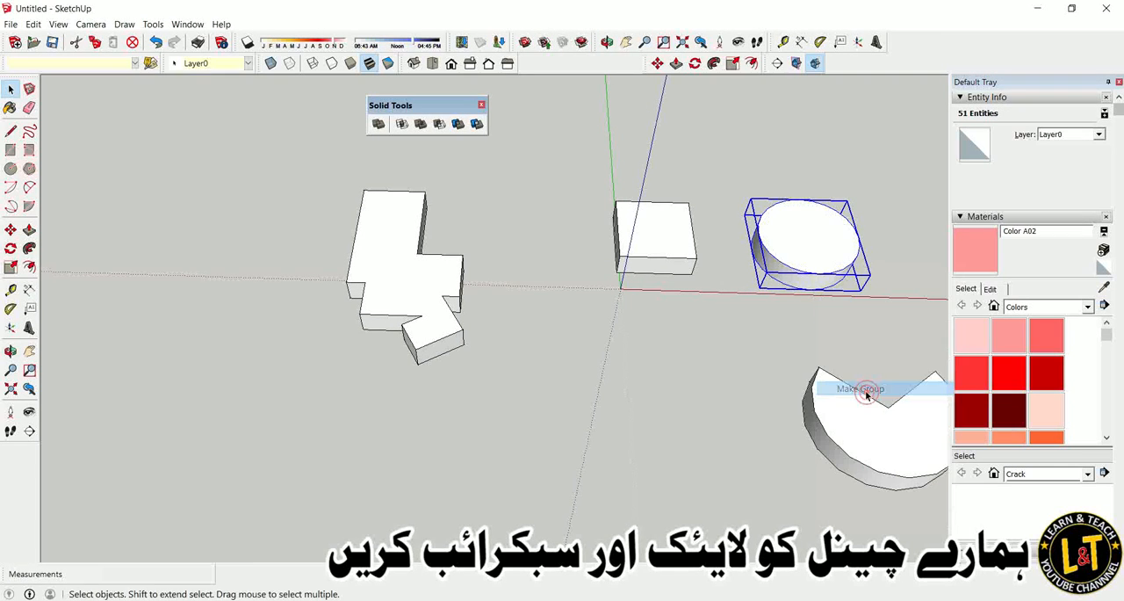
Move the disc about 1859 mm onto the merged solid's angled end, and try to combine it using Union.
key(m)
click(813, 242)
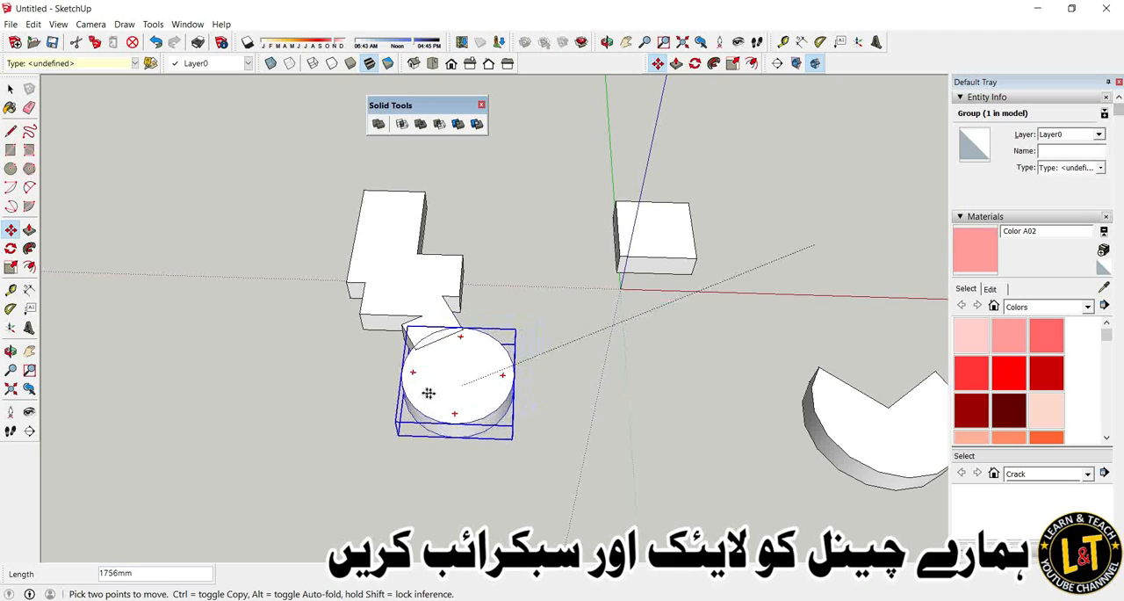
click(403, 381)
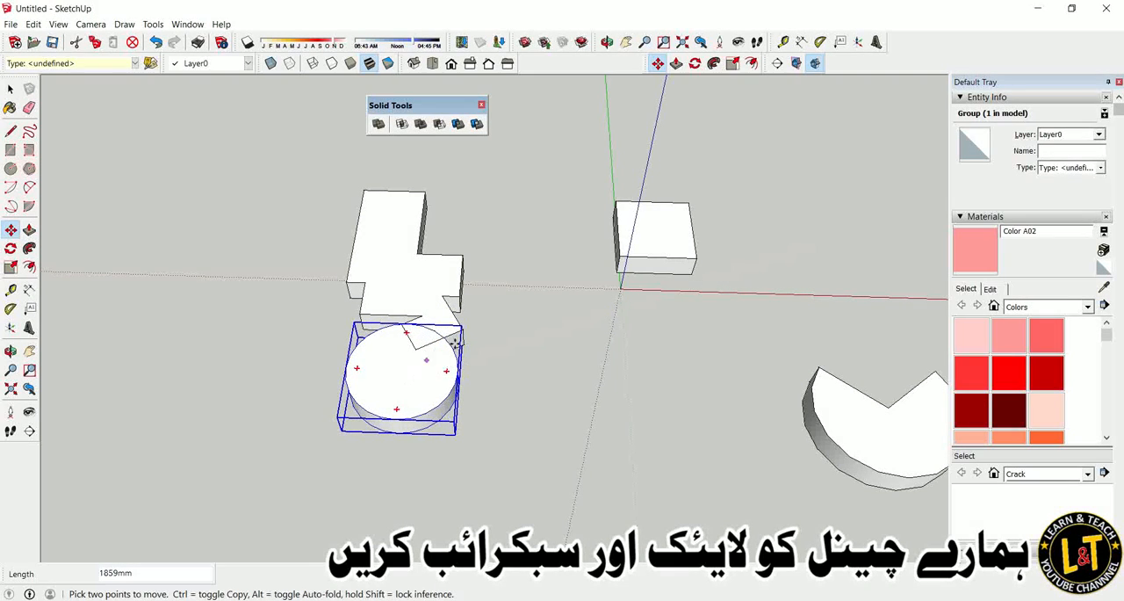
click(420, 123)
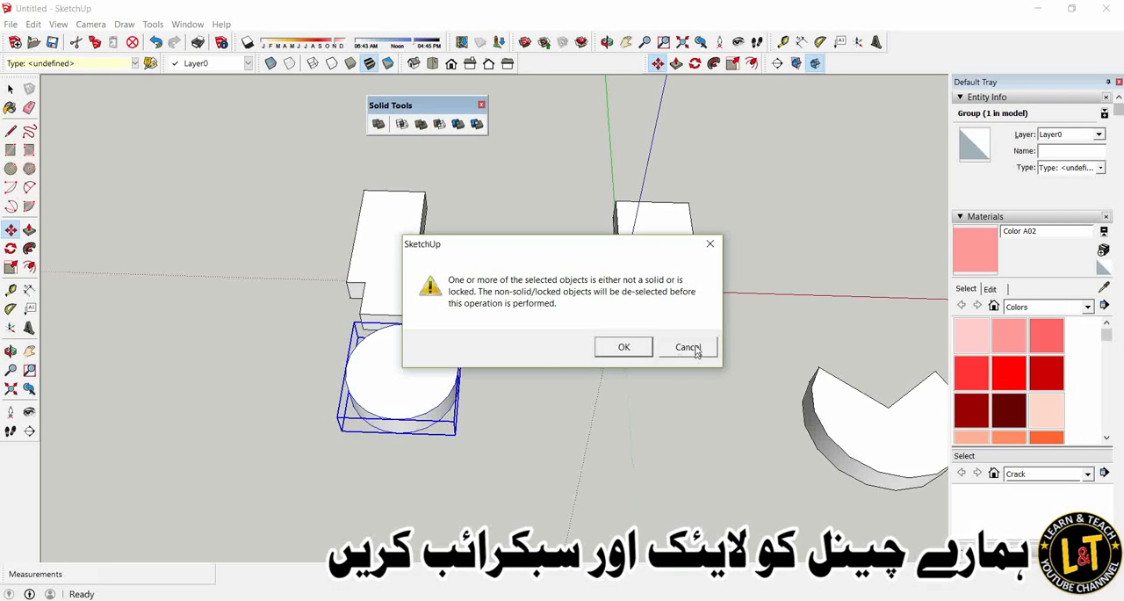
click(689, 346)
key(space)
scroll(437, 379, up, 2)
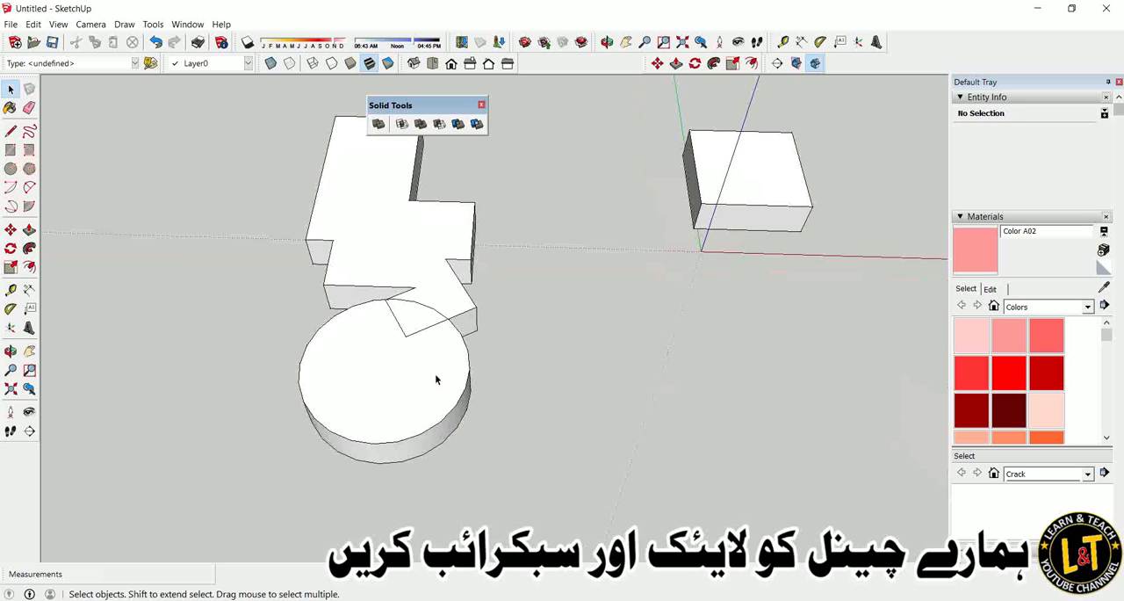
Try to intersect the disc with the merged solid, cancel the operation, and undo the disc's move.
click(436, 380)
click(402, 123)
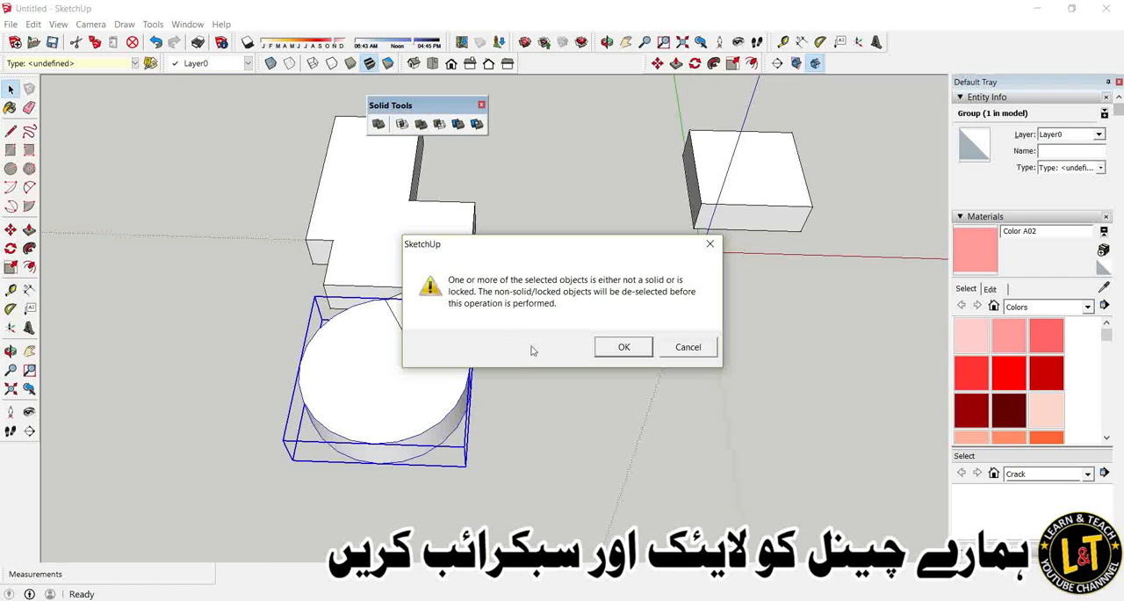
click(688, 347)
middle_drag(606, 374, 457, 184)
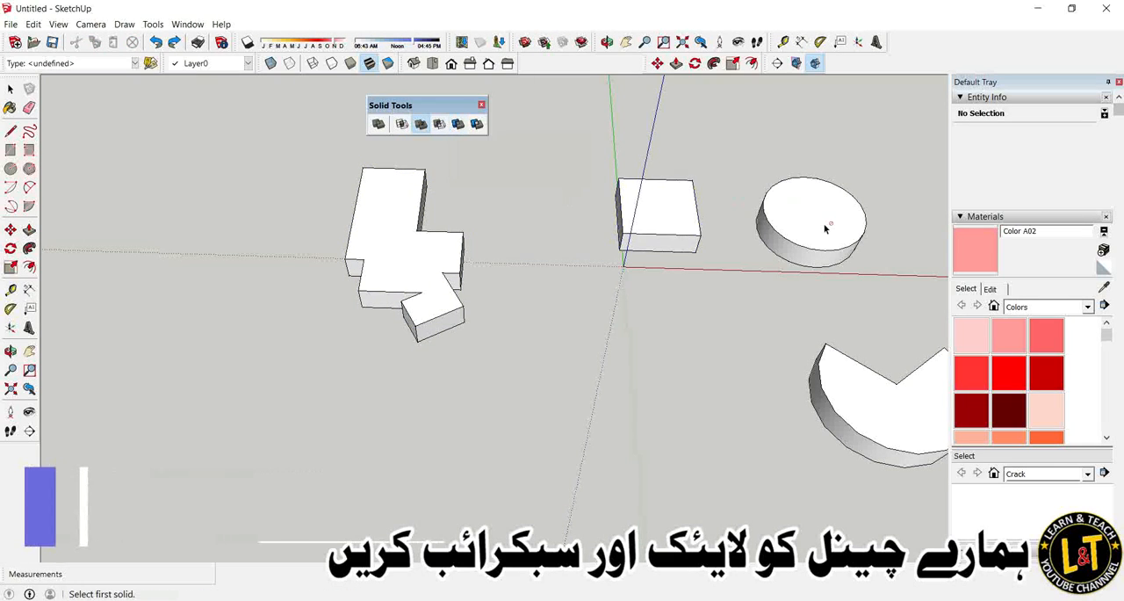
key(space)
Try Subtract on the round disc and cancel the operation.
click(780, 223)
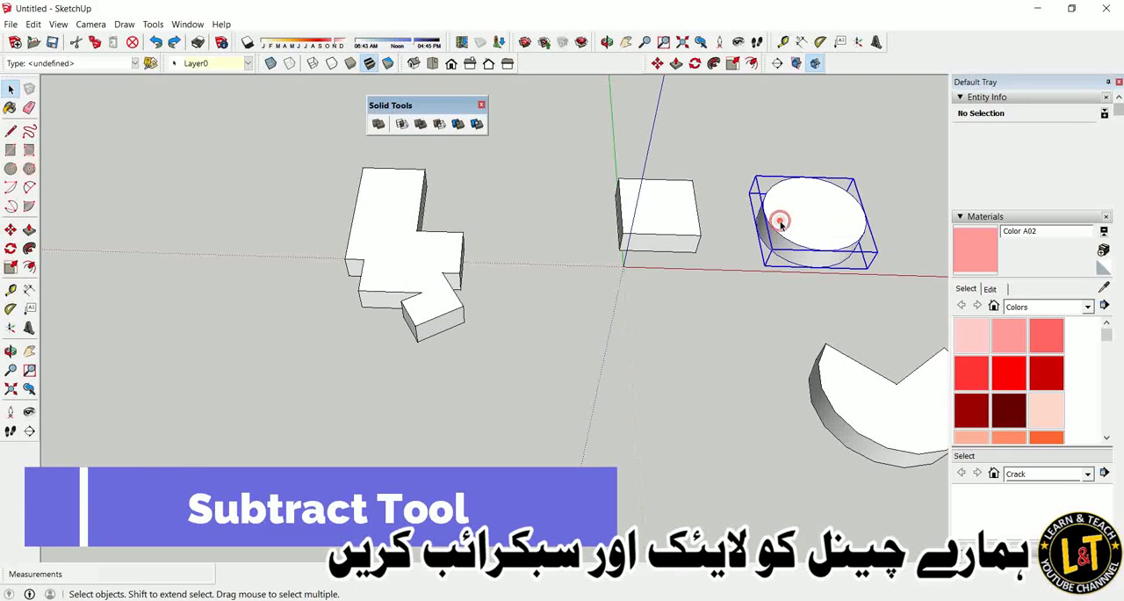
click(439, 124)
click(690, 346)
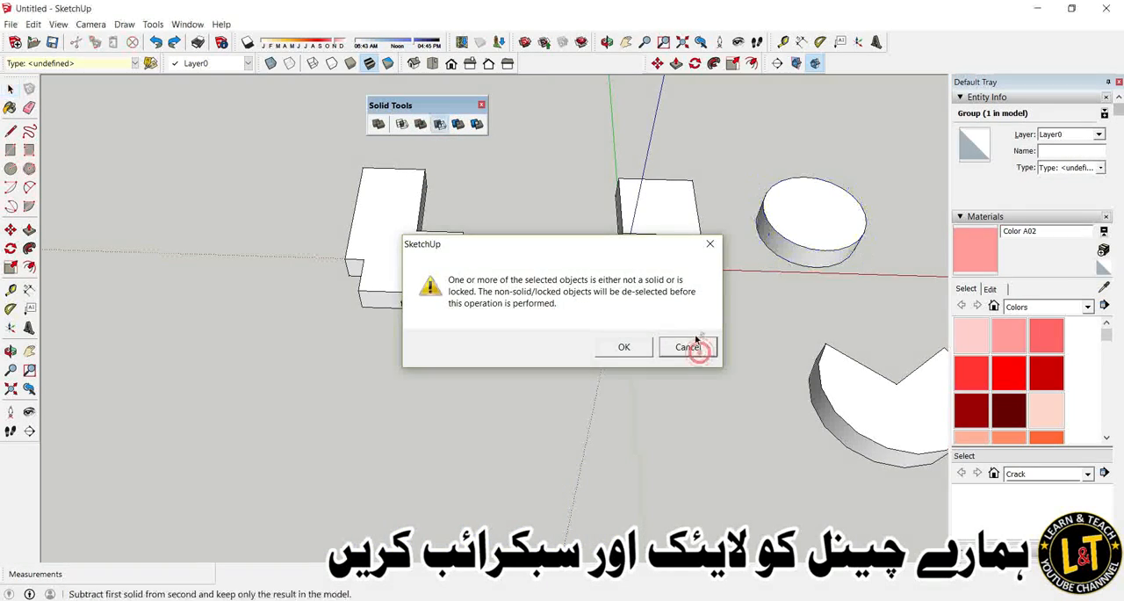
key(space)
Open the disc's group to inspect it, and delete the whole disc.
double_click(790, 229)
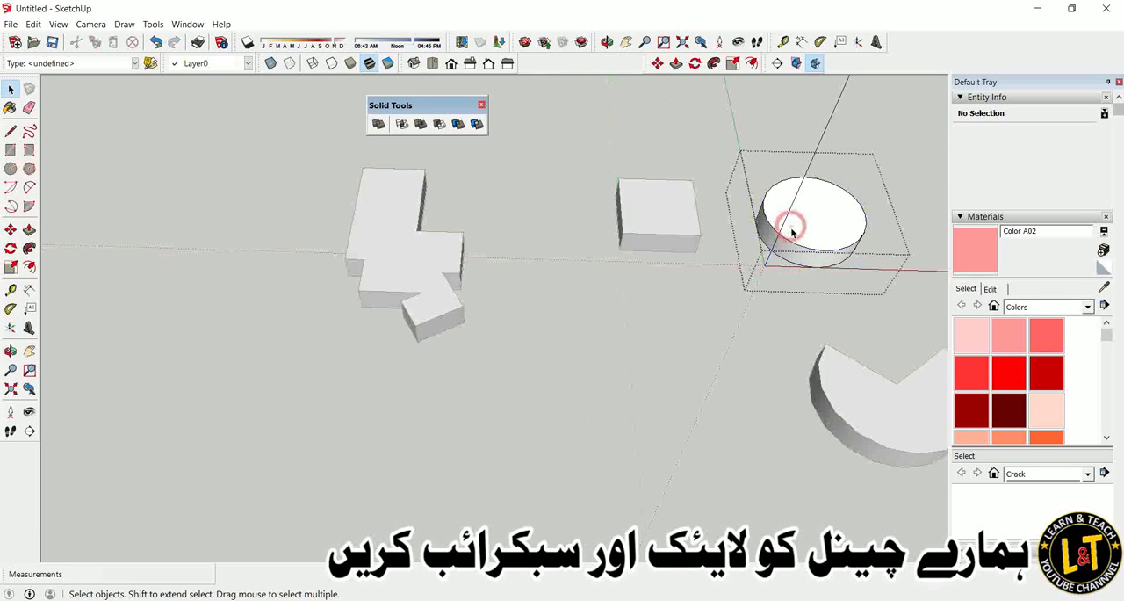
click(705, 306)
click(787, 239)
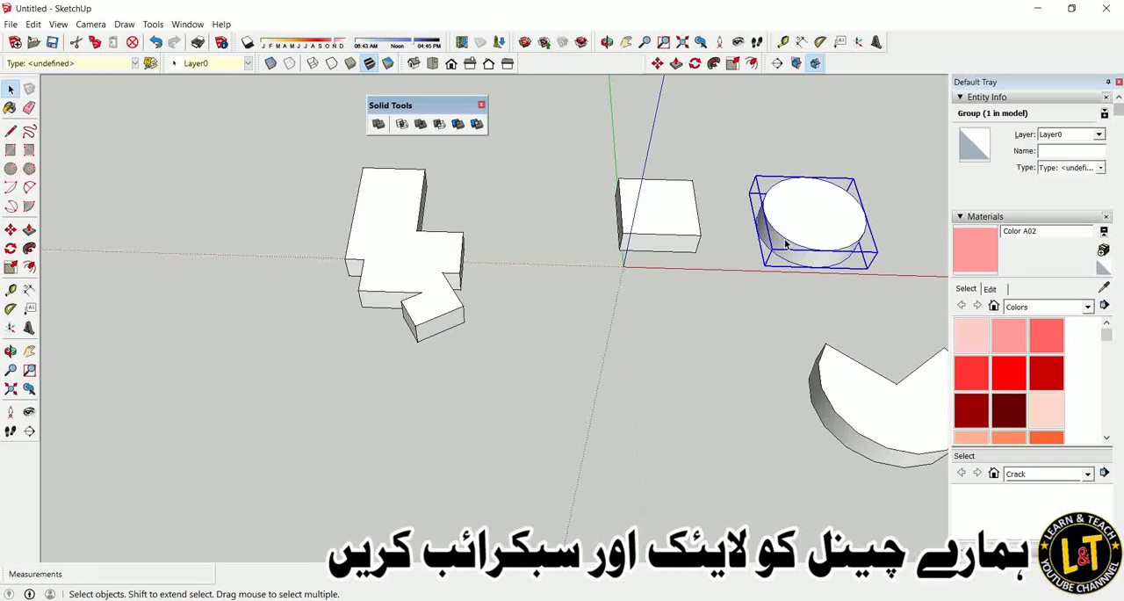
key(Delete)
Draw a 24-sided circle on the ground between the merged solid and the box, and pull it up into a cylinder.
click(11, 168)
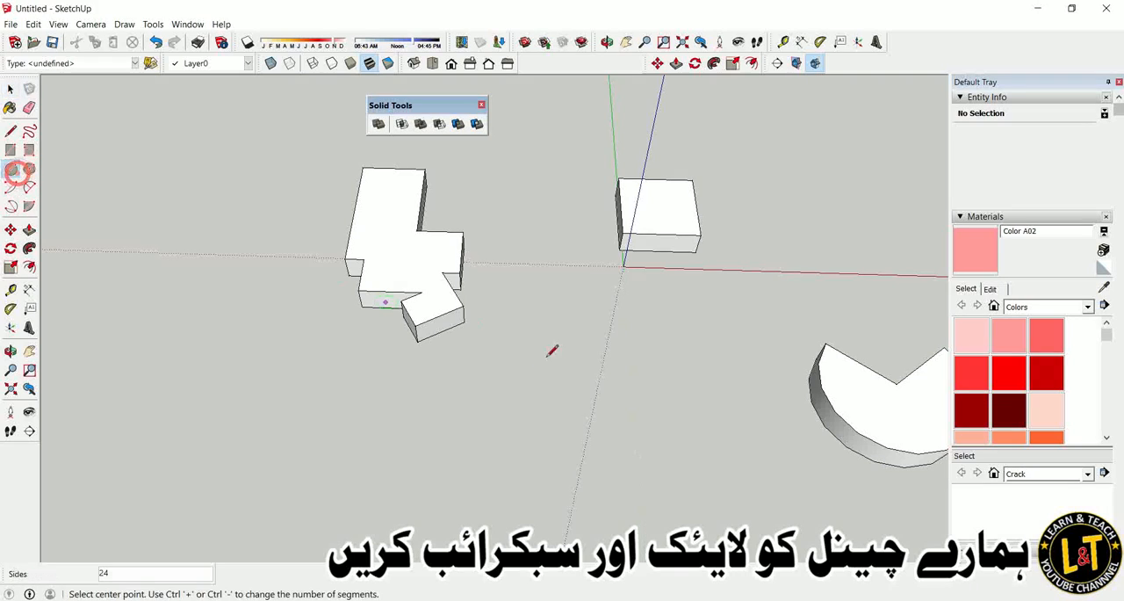
click(574, 342)
click(611, 353)
key(p)
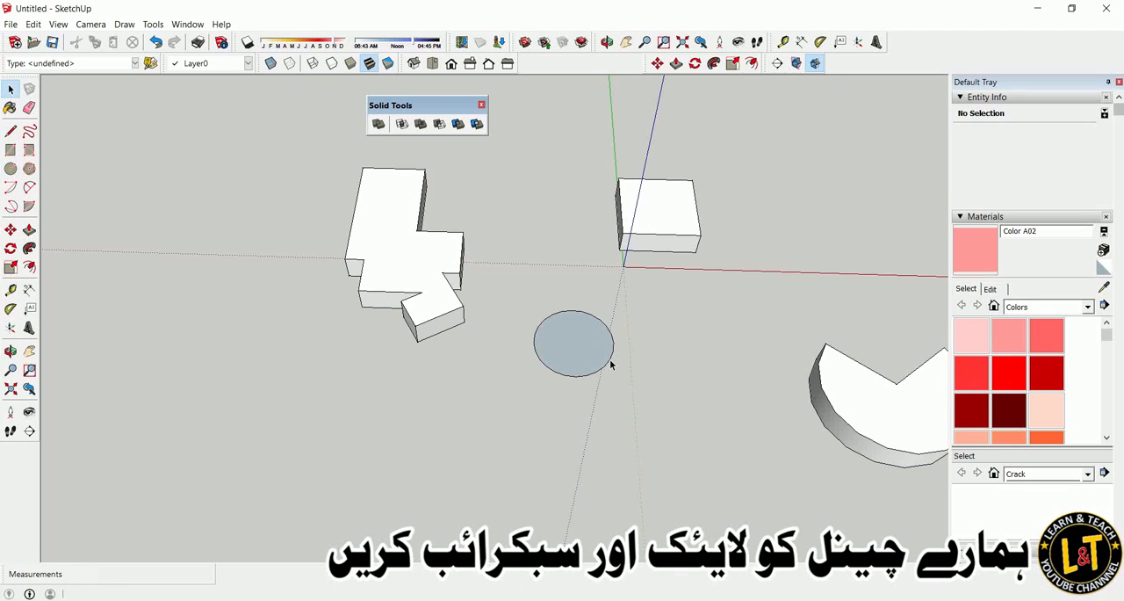
click(578, 357)
click(583, 332)
key(space)
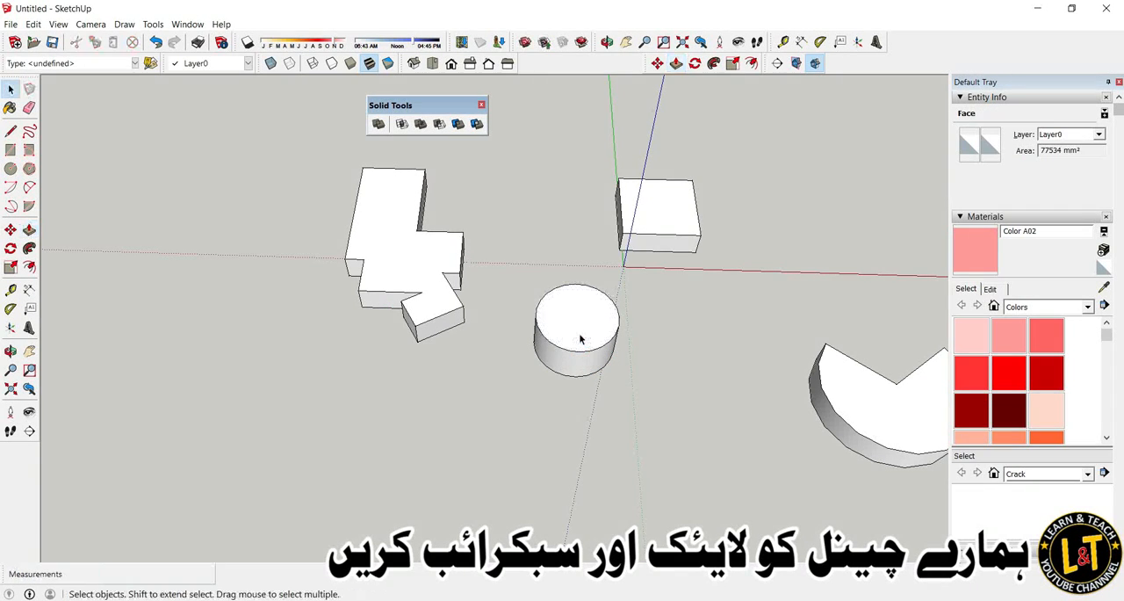
Select all faces and edges of the new cylinder and make them a group.
triple_click(580, 338)
right_click(580, 338)
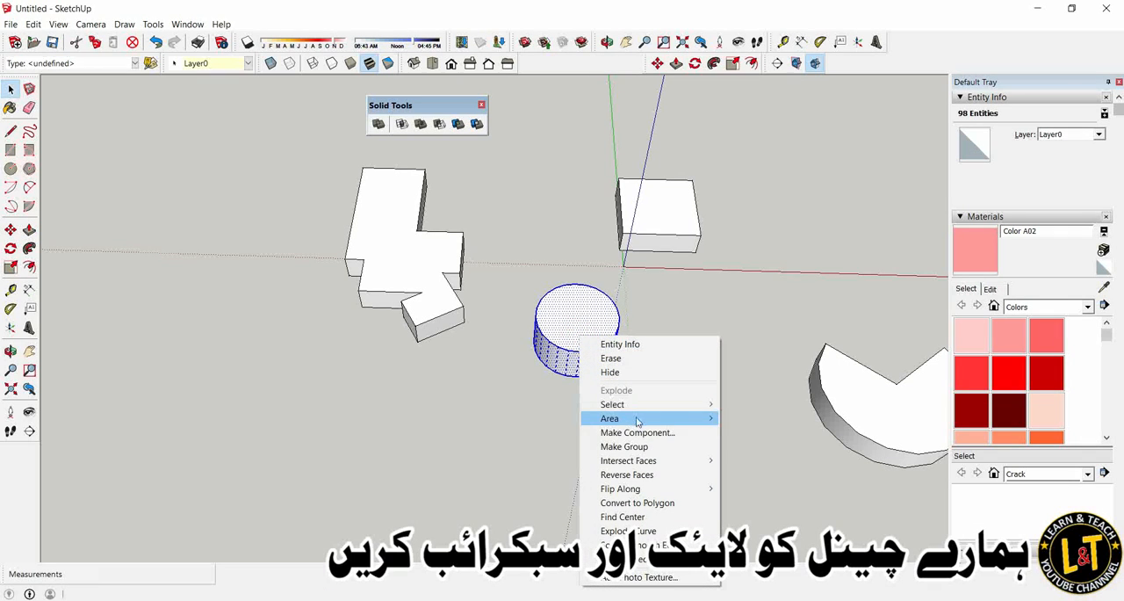
click(635, 446)
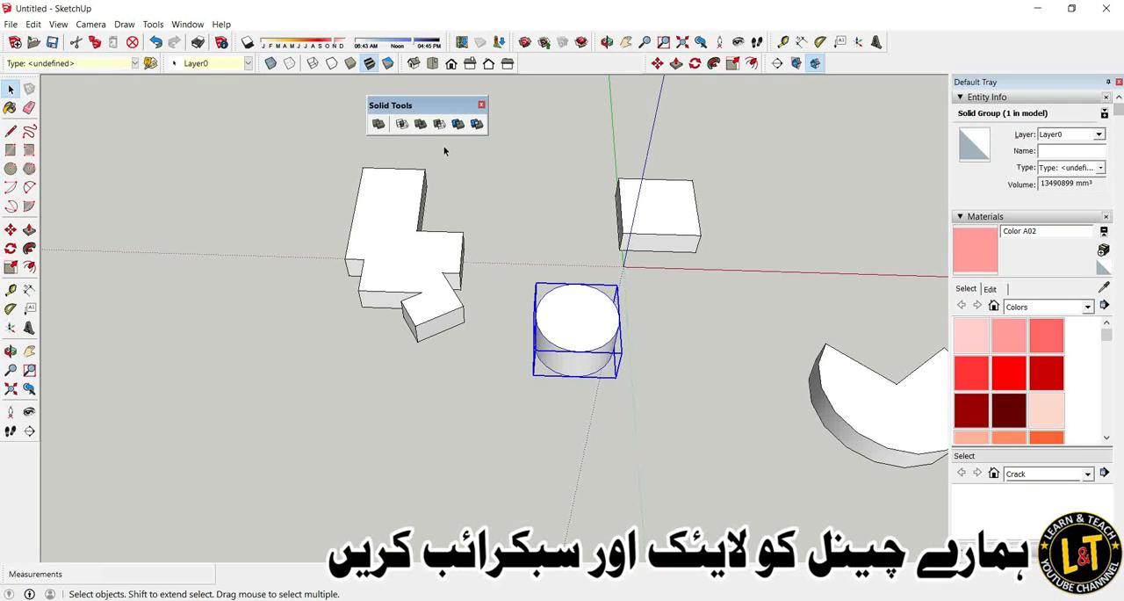
click(420, 124)
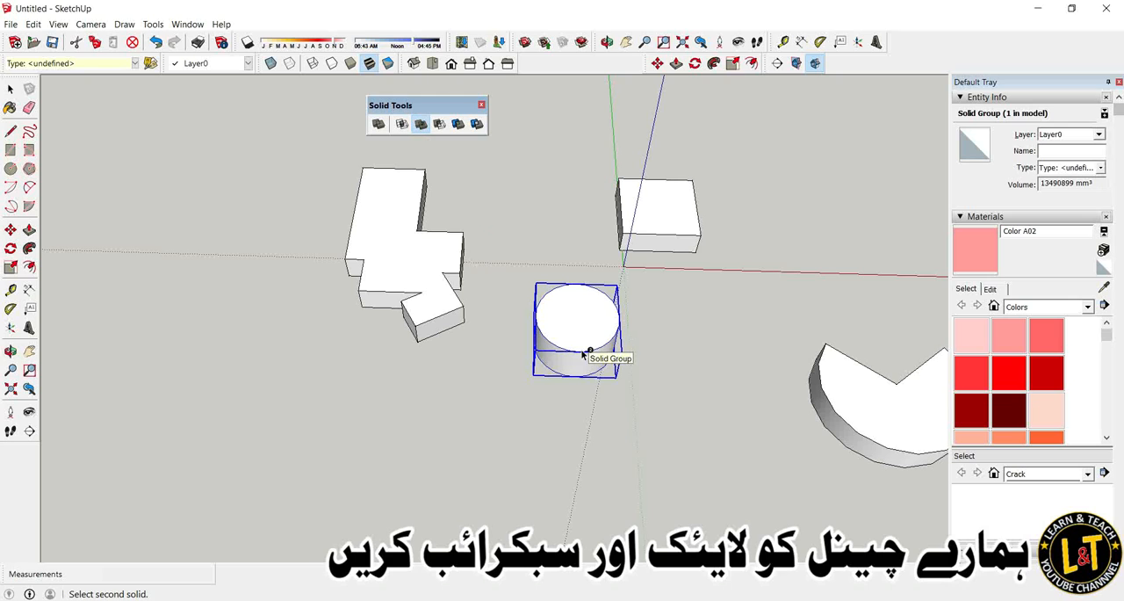
key(space)
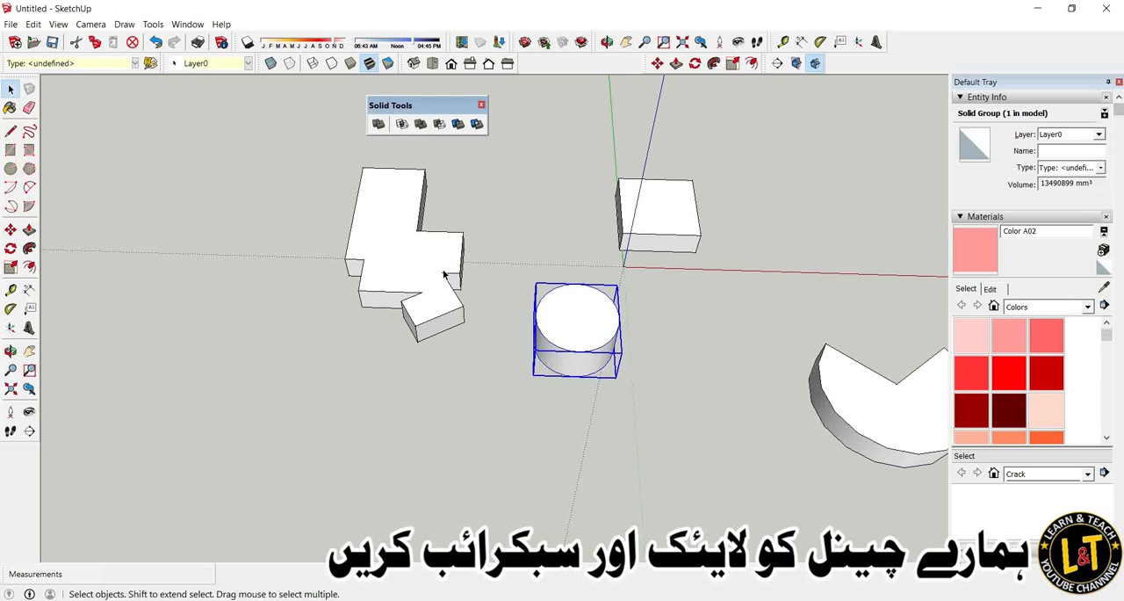
click(439, 124)
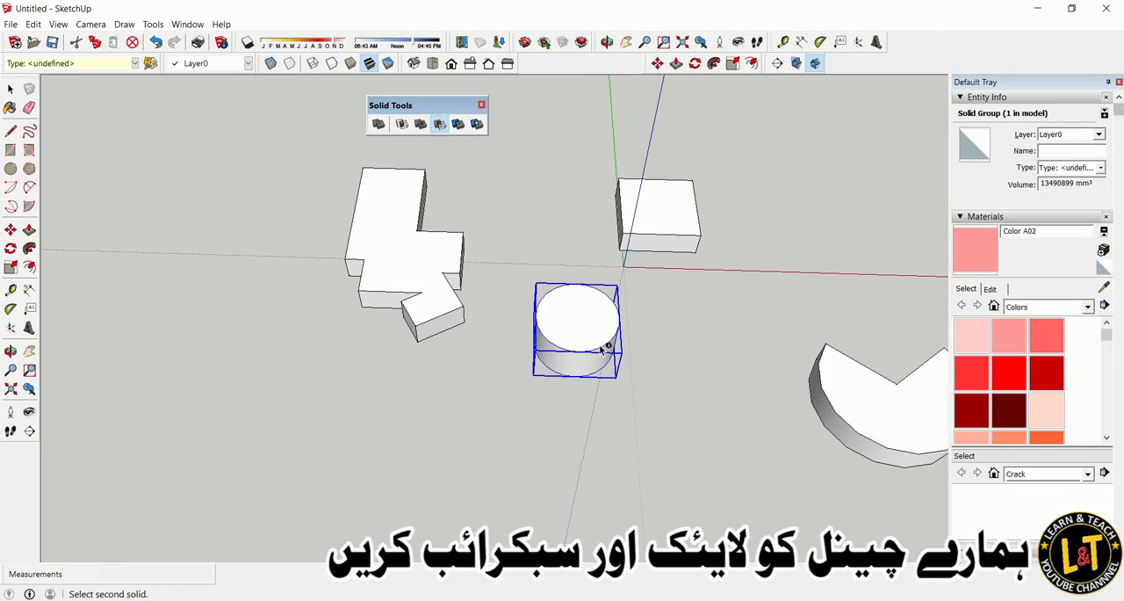
key(space)
Move the cylinder about 1120 mm so that it overlaps the outer long edge of the merged solid.
middle_drag(532, 313, 577, 332)
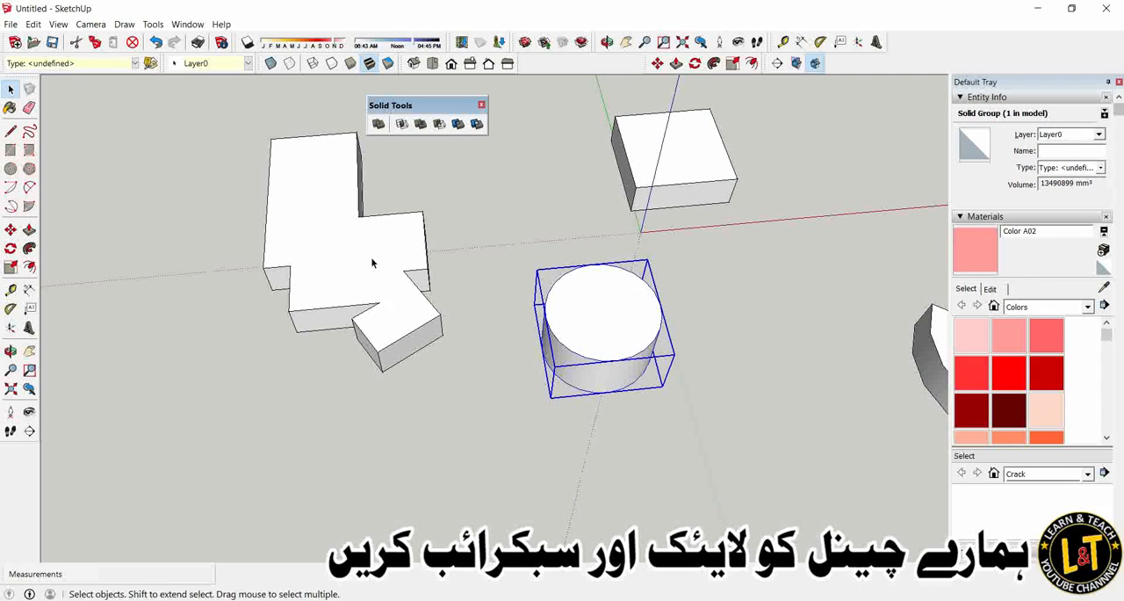
key(m)
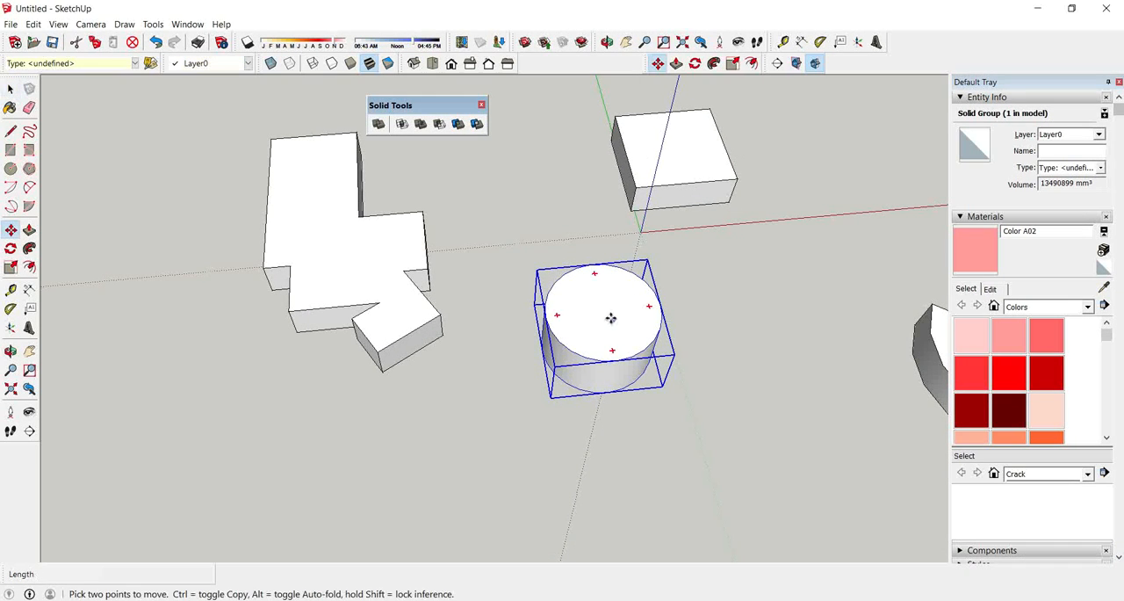
click(609, 314)
scroll(615, 246, down, 1)
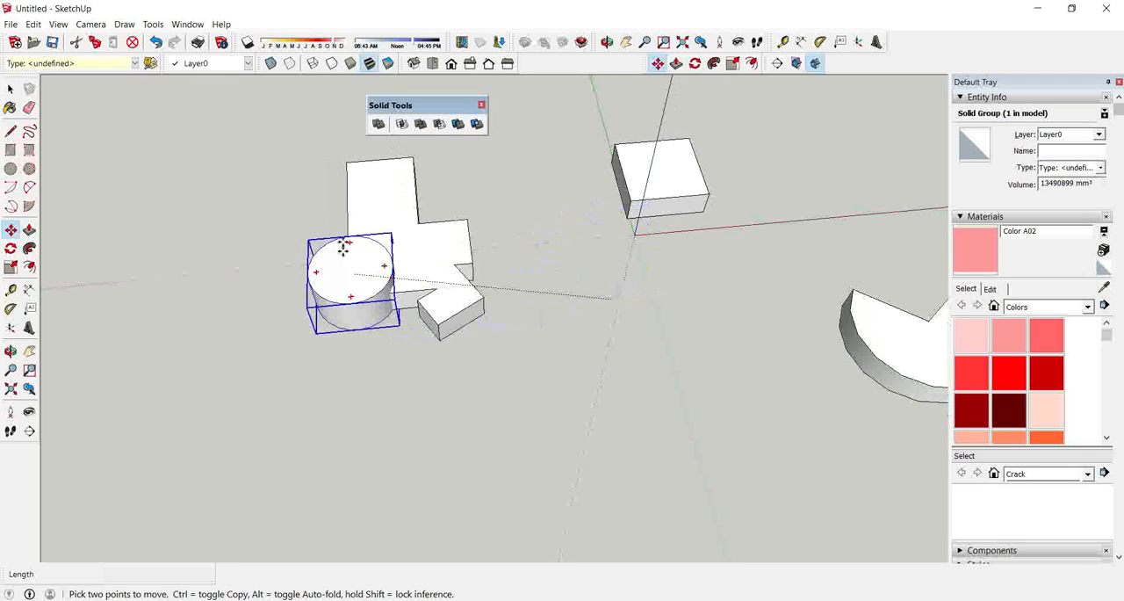
scroll(343, 188, up, 1)
click(343, 187)
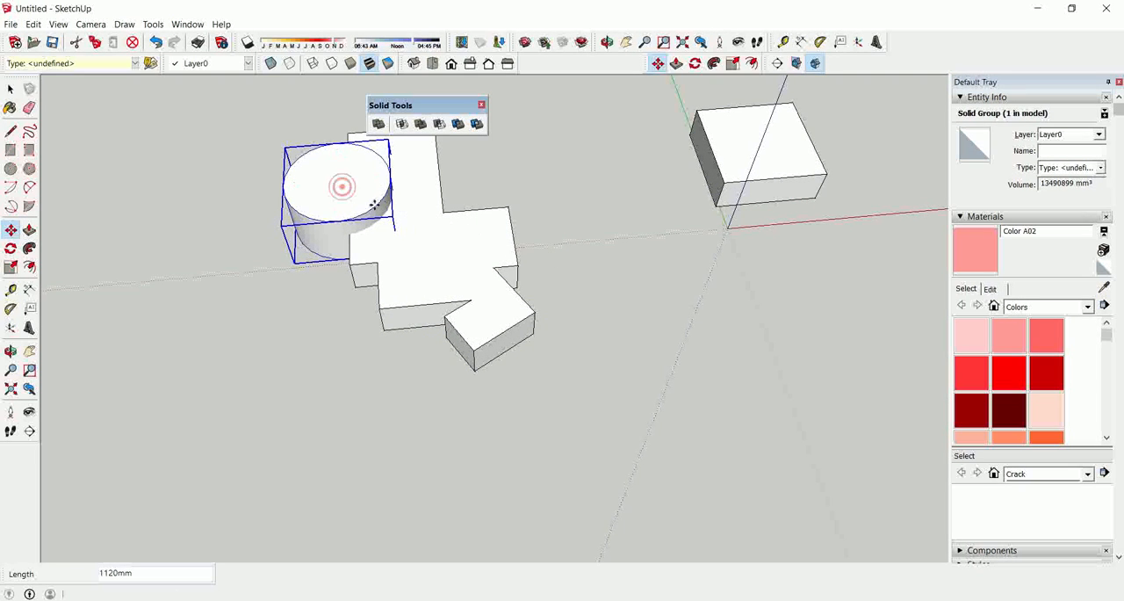
Subtract the cylinder from the merged solid, and undo the subtraction.
click(439, 124)
click(438, 244)
middle_drag(435, 289, 453, 374)
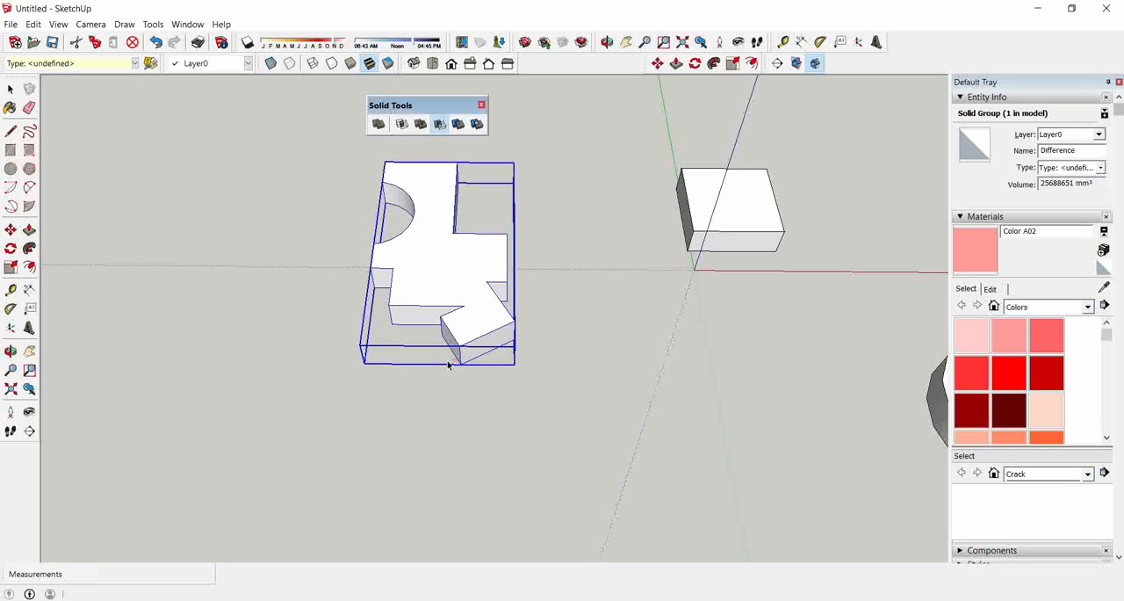
key(ctrl+z)
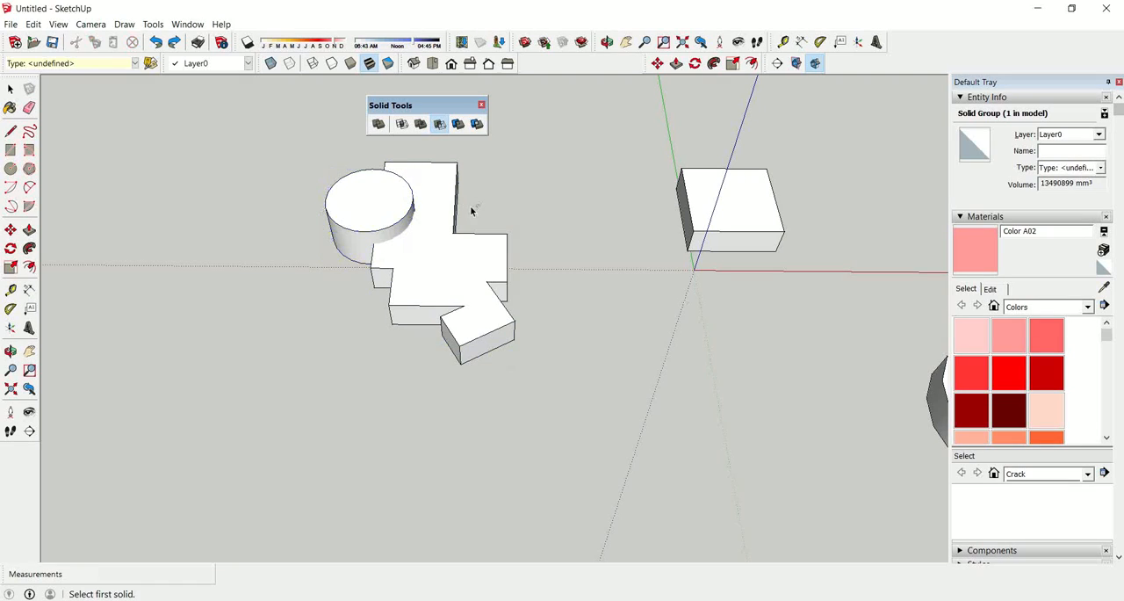
Subtract the merged solid from the cylinder in the reverse order, and undo the result.
click(443, 213)
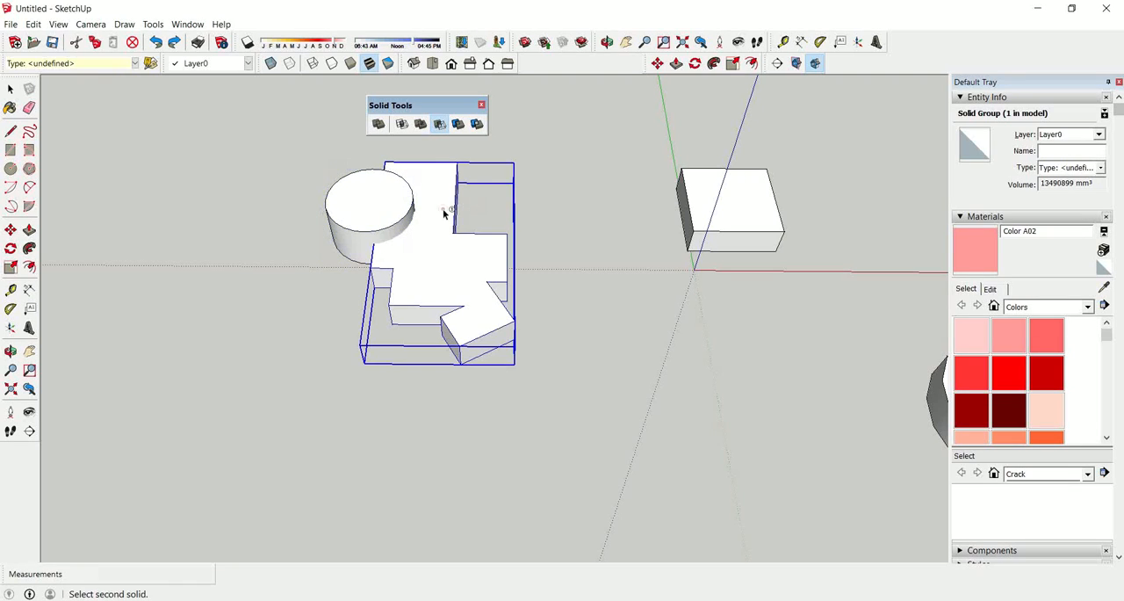
click(379, 203)
middle_drag(385, 208, 490, 297)
key(ctrl+z)
Repeat the subtraction of the merged solid from the cylinder, and undo it.
middle_drag(492, 359, 437, 319)
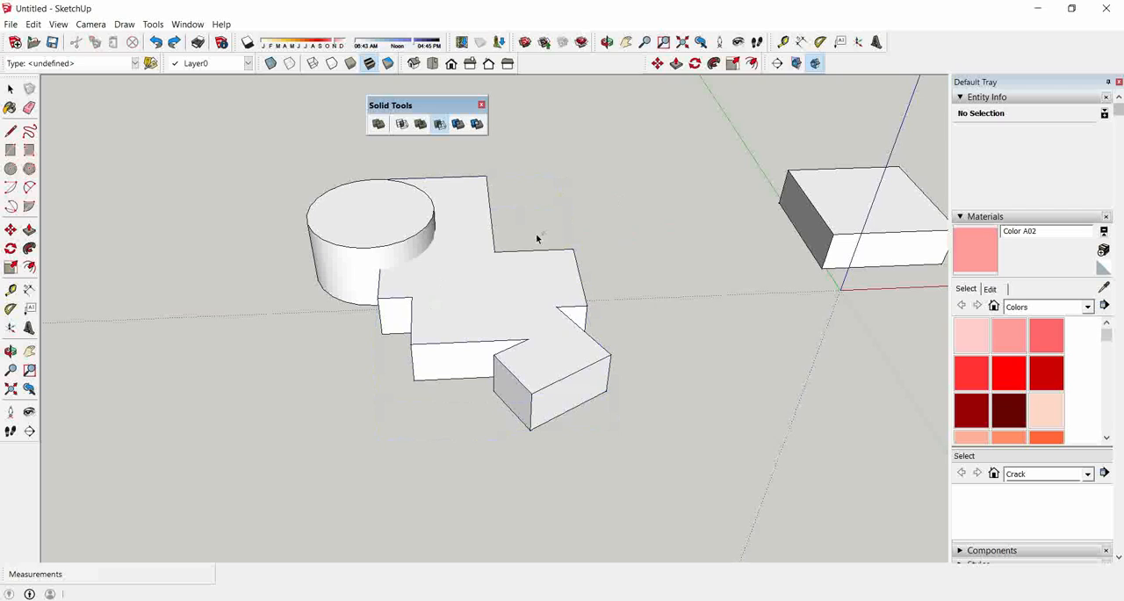
click(402, 260)
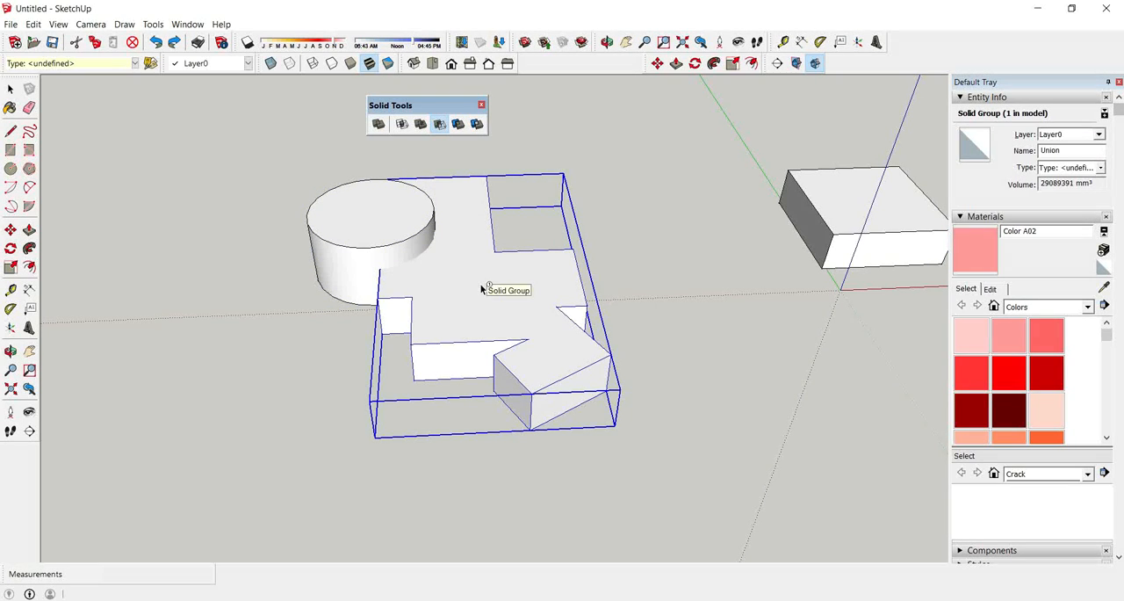
click(370, 243)
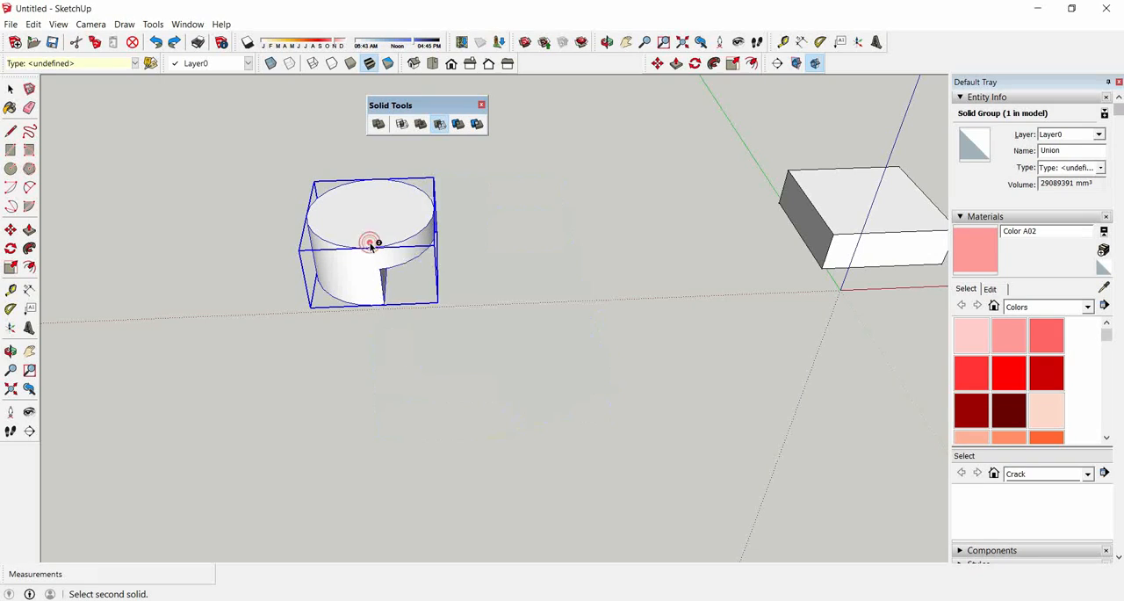
key(ctrl+z)
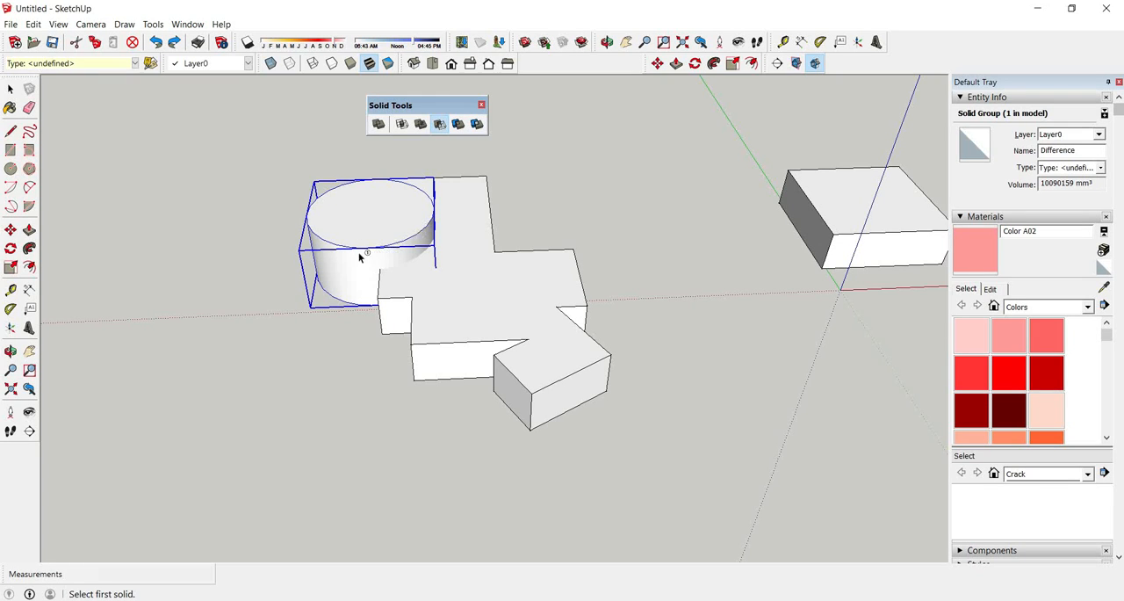
Subtract the cylinder from the merged solid, and undo both the subtraction and the cylinder's earlier move.
click(499, 302)
mouse_move(454, 326)
middle_down()
mouse_move(479, 395)
mouse_move(412, 419)
mouse_move(441, 323)
middle_up()
middle_drag(416, 240, 442, 268)
scroll(482, 251, down, 5)
middle_drag(457, 355, 413, 381)
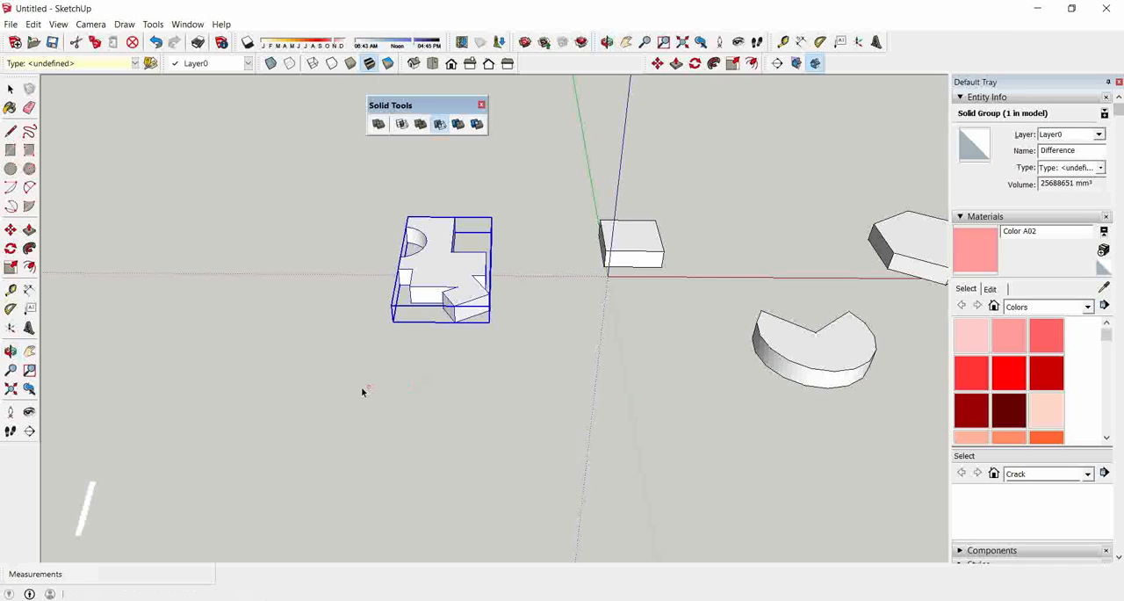
key(ctrl+z)
key(ctrl+z)
Draw a large horizontal circle on the open ground and a smaller vertical circle of about 184 mm radius at its centre.
scroll(539, 400, down, 1)
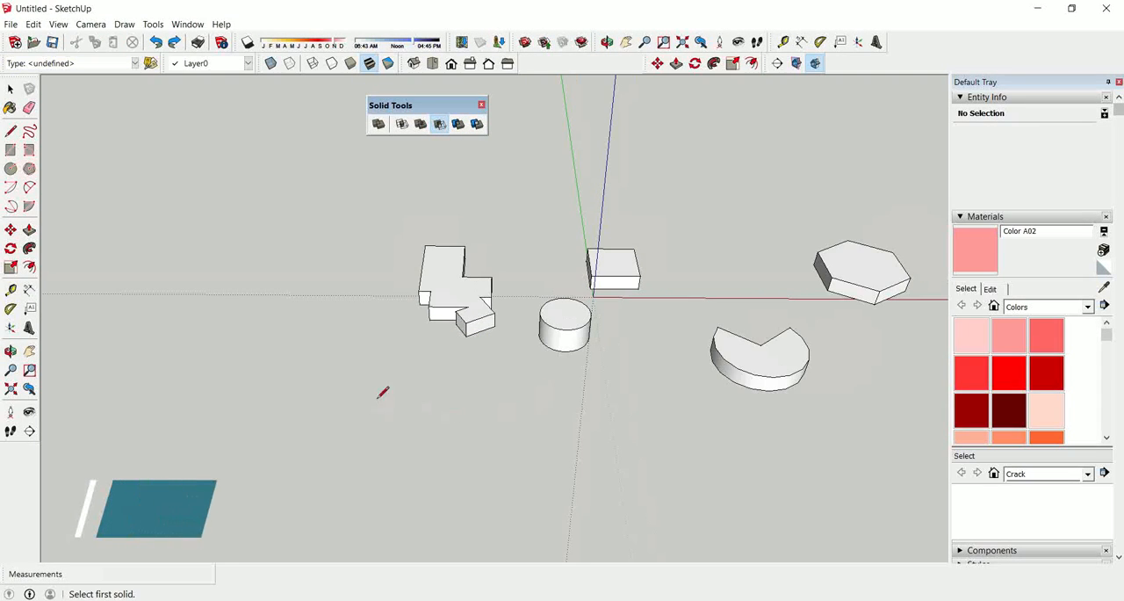
key(c)
click(311, 385)
click(349, 414)
middle_drag(339, 425, 311, 183)
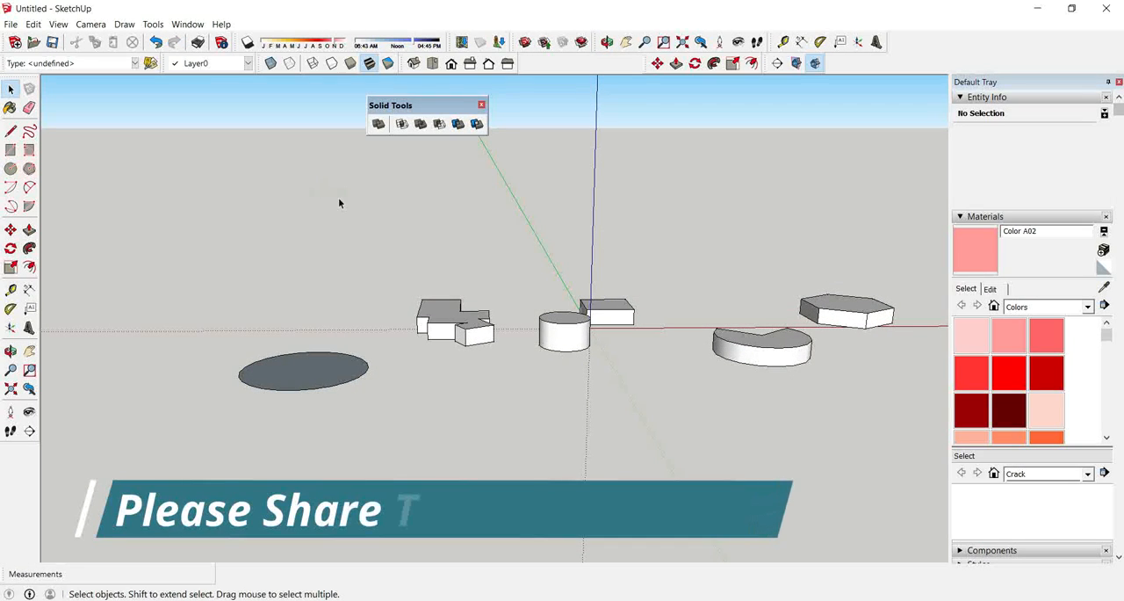
key(c)
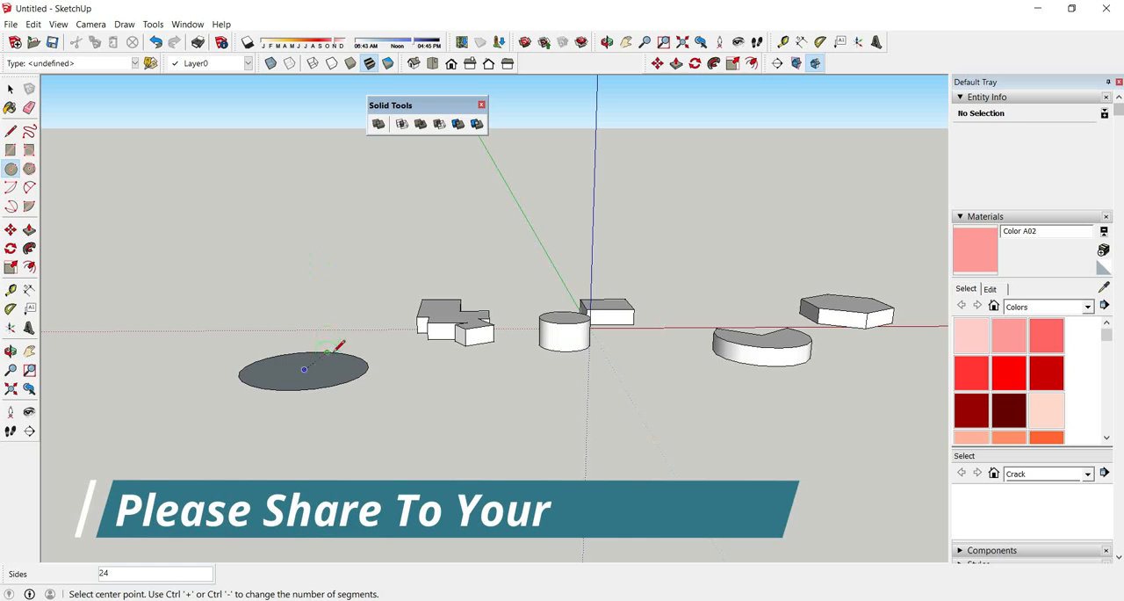
click(304, 367)
click(340, 367)
key(space)
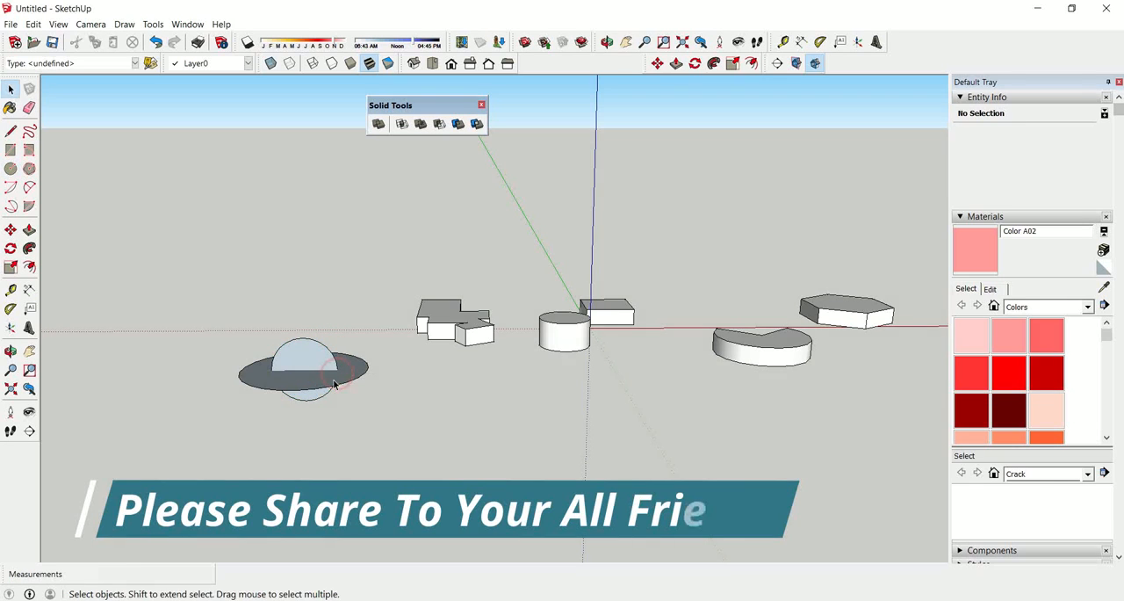
Sweep the horizontal disc around the vertical circle with Follow Me to form a sphere.
scroll(333, 387, up, 3)
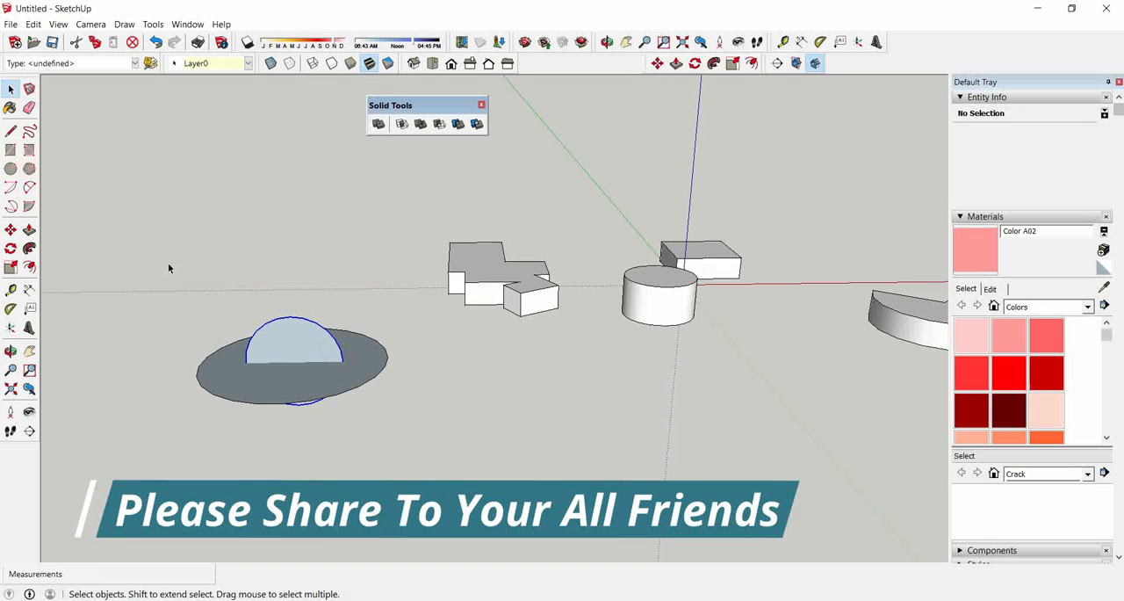
click(29, 248)
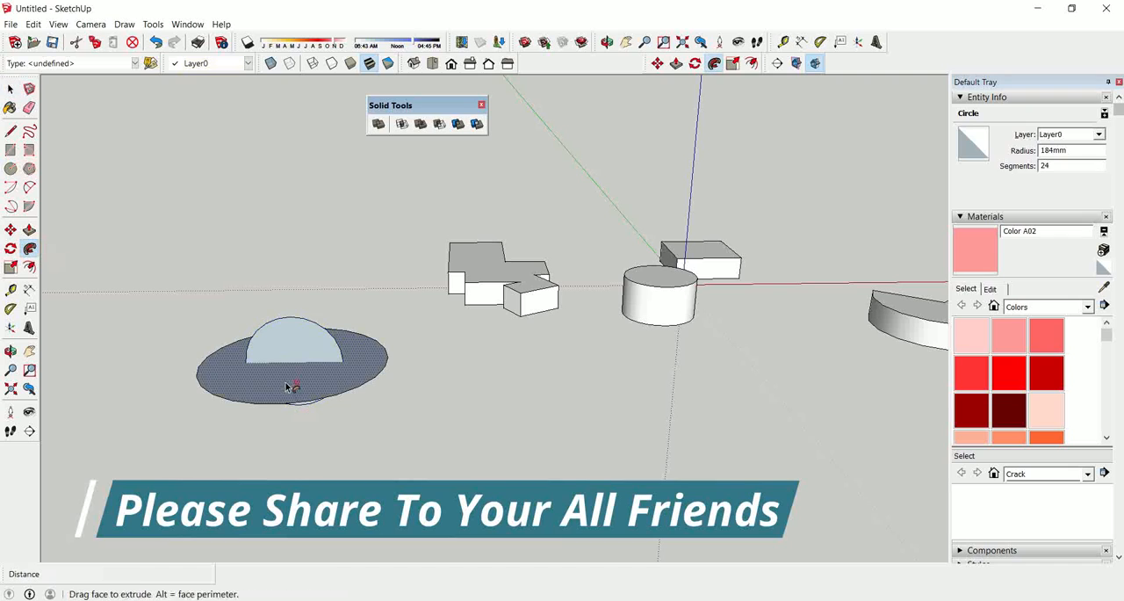
click(288, 389)
key(space)
Move the notched disc group about 2540 mm so that it overlaps the side of the sphere.
middle_drag(364, 389, 381, 375)
scroll(567, 260, down, 2)
middle_drag(602, 319, 533, 260)
middle_drag(597, 295, 632, 303)
click(833, 329)
key(b)
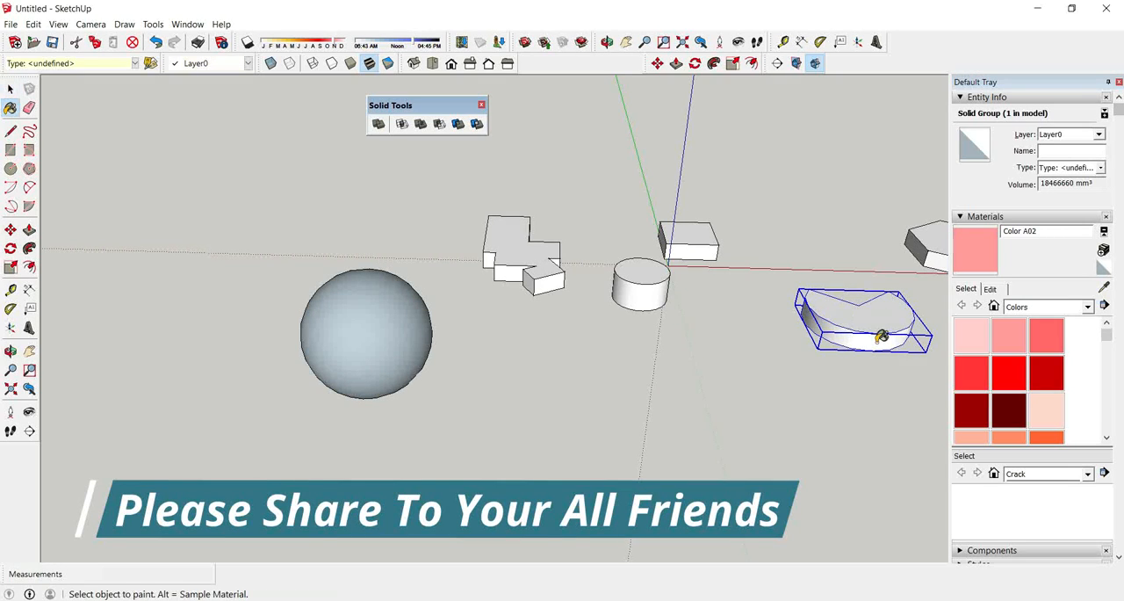
key(space)
key(m)
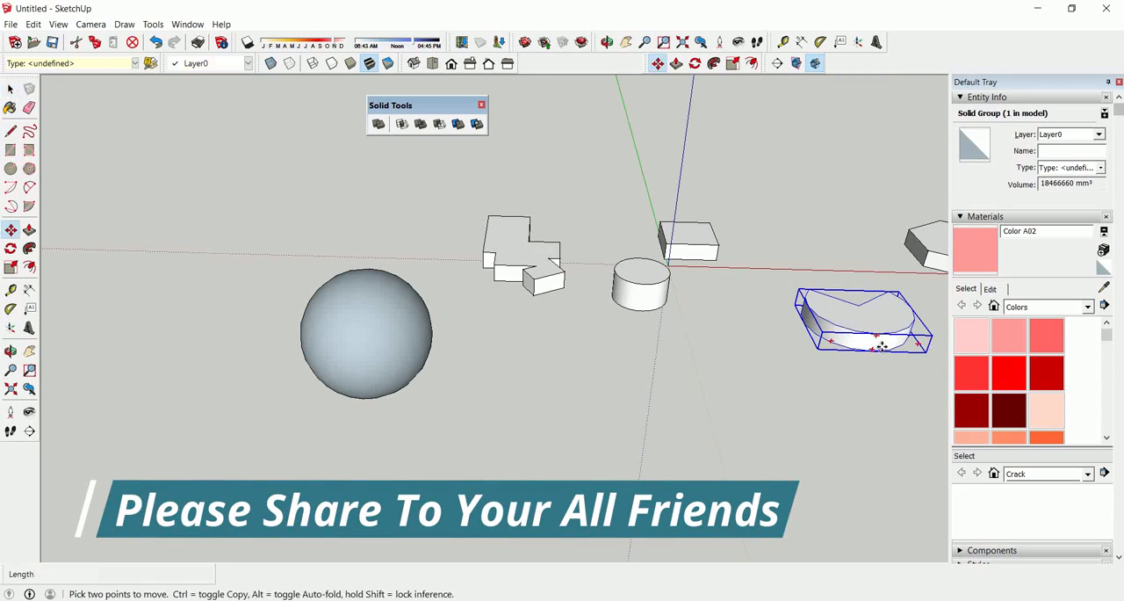
click(821, 351)
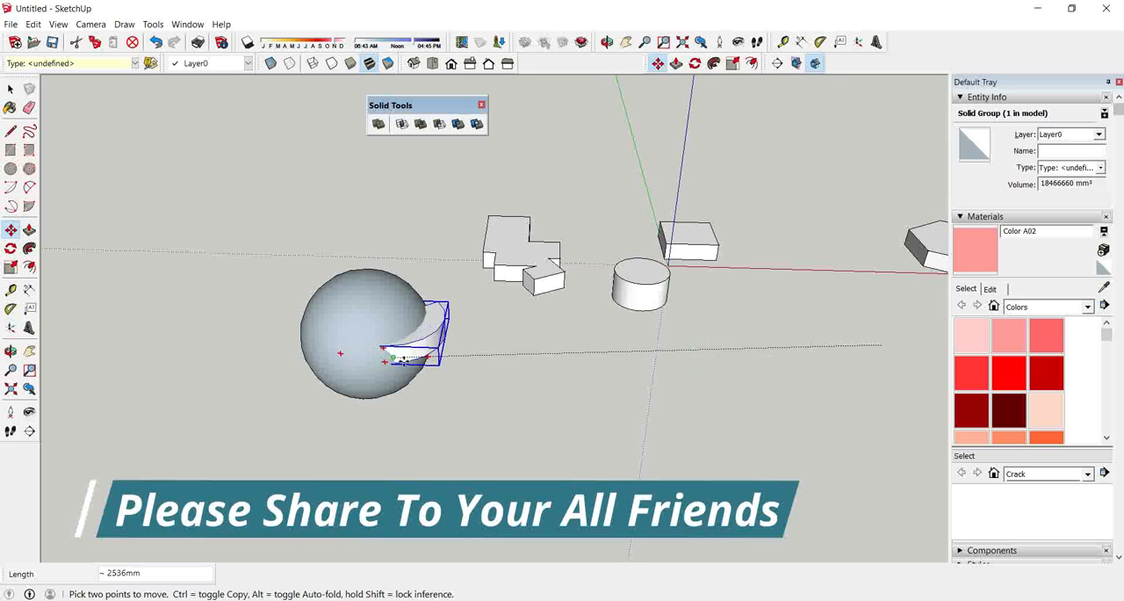
click(409, 353)
Scale up the notched disc group uniformly from its corner so that it extends well beyond the sphere.
middle_drag(409, 353, 428, 423)
key(s)
scroll(459, 376, up, 2)
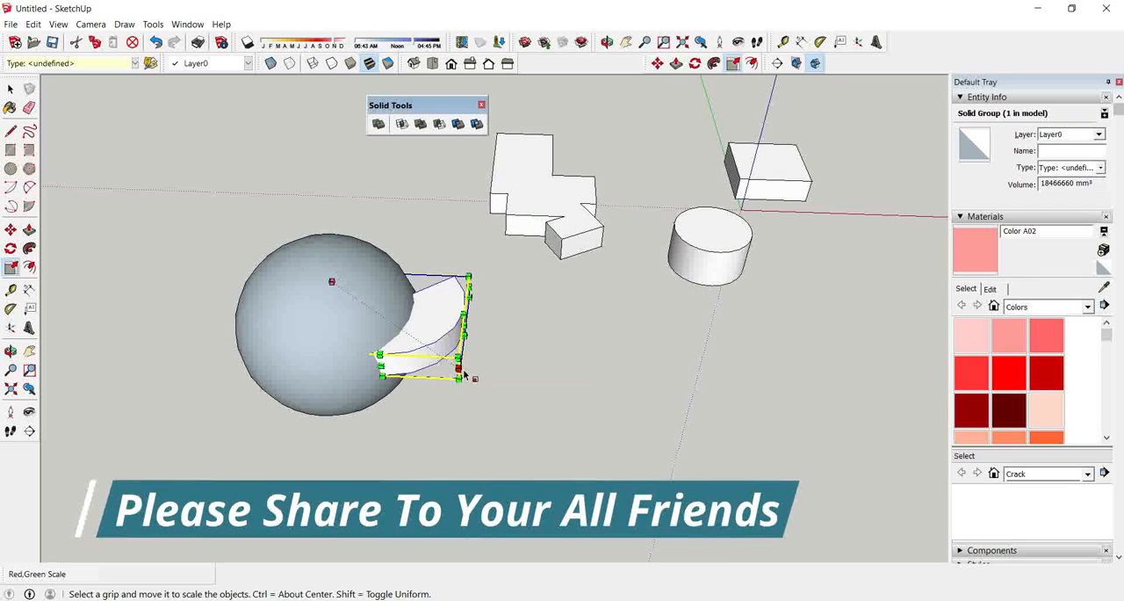
drag(458, 379, 485, 436)
middle_drag(485, 437, 452, 331)
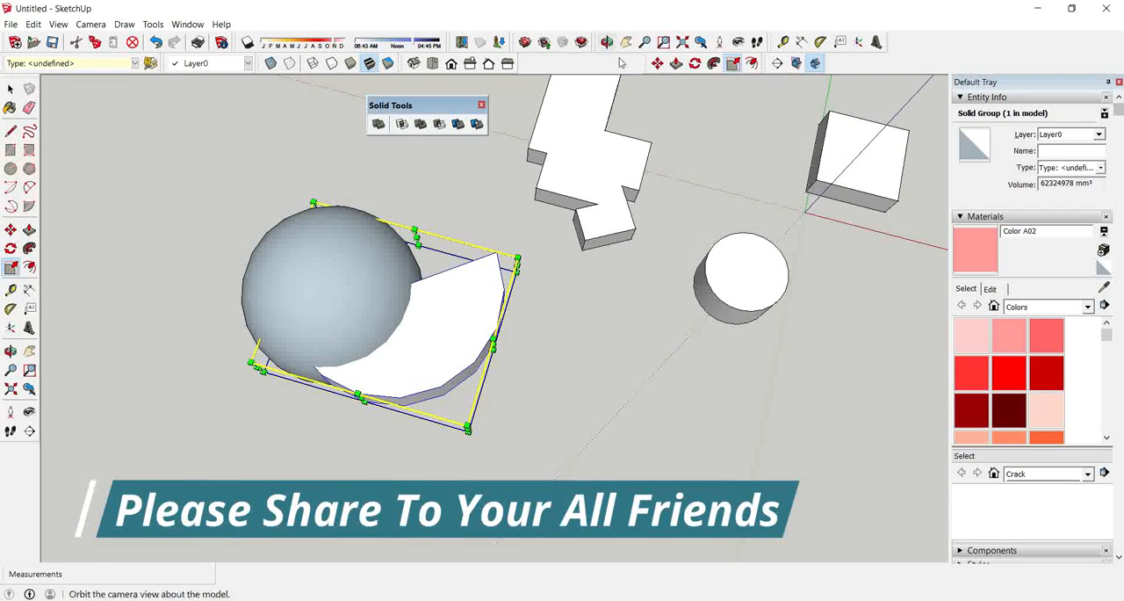
Rotate the enlarged notched disc by 45° about a point beside the sphere.
click(702, 67)
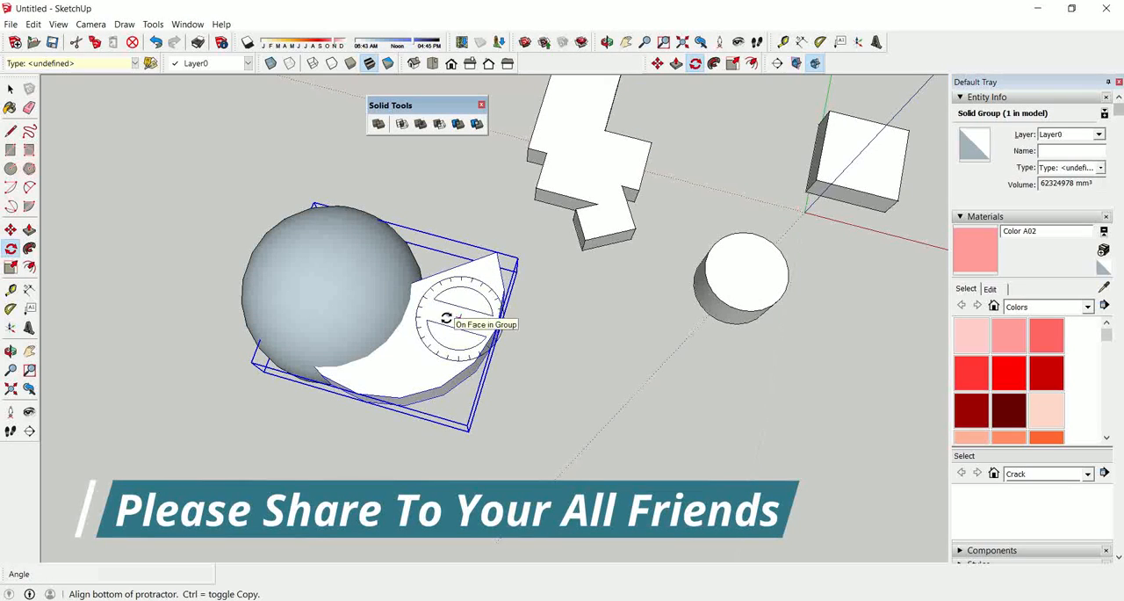
click(414, 320)
click(449, 322)
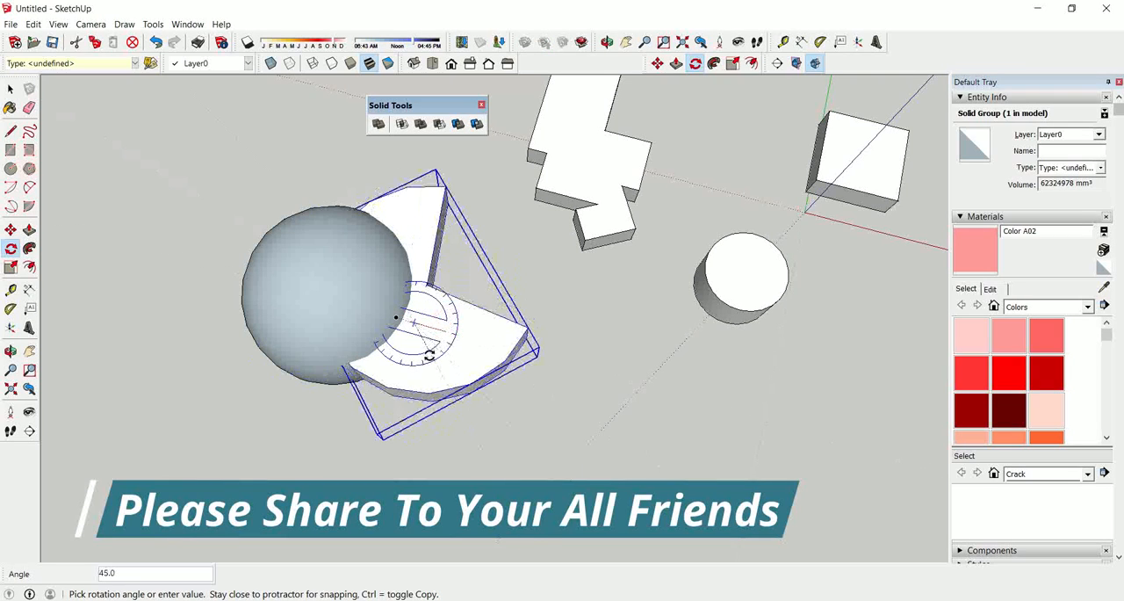
click(425, 355)
key(space)
middle_drag(465, 447, 293, 254)
scroll(310, 333, up, 3)
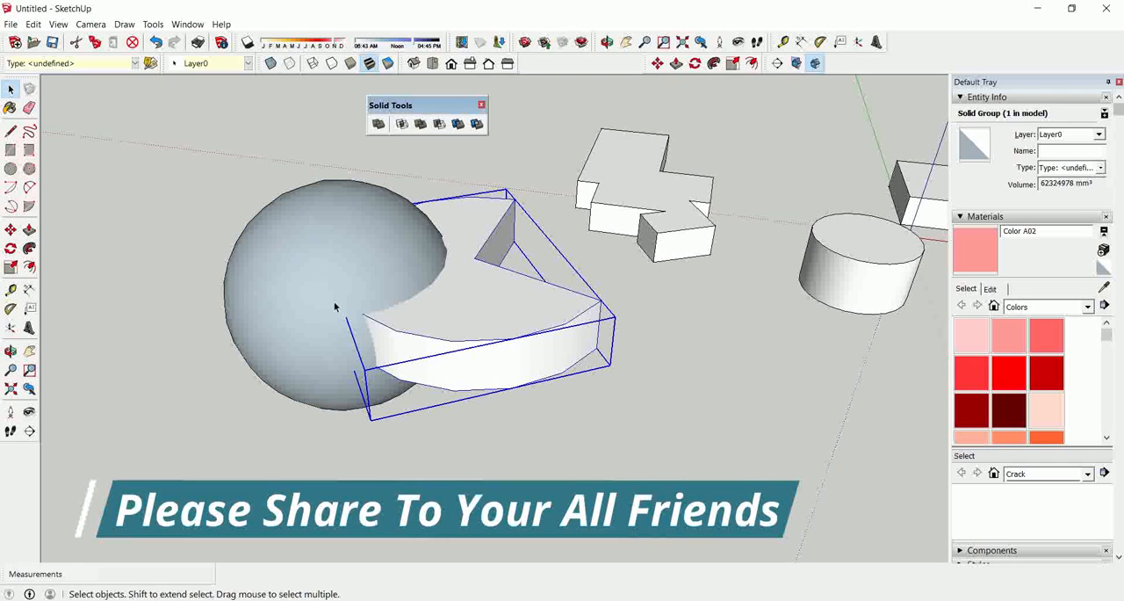
click(558, 422)
click(516, 365)
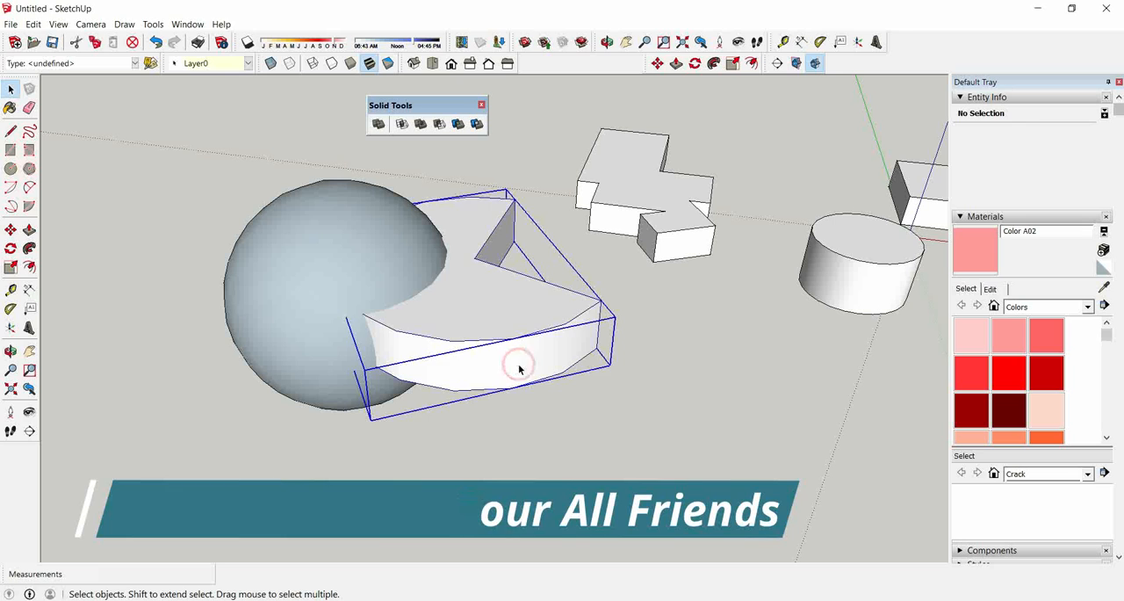
click(439, 125)
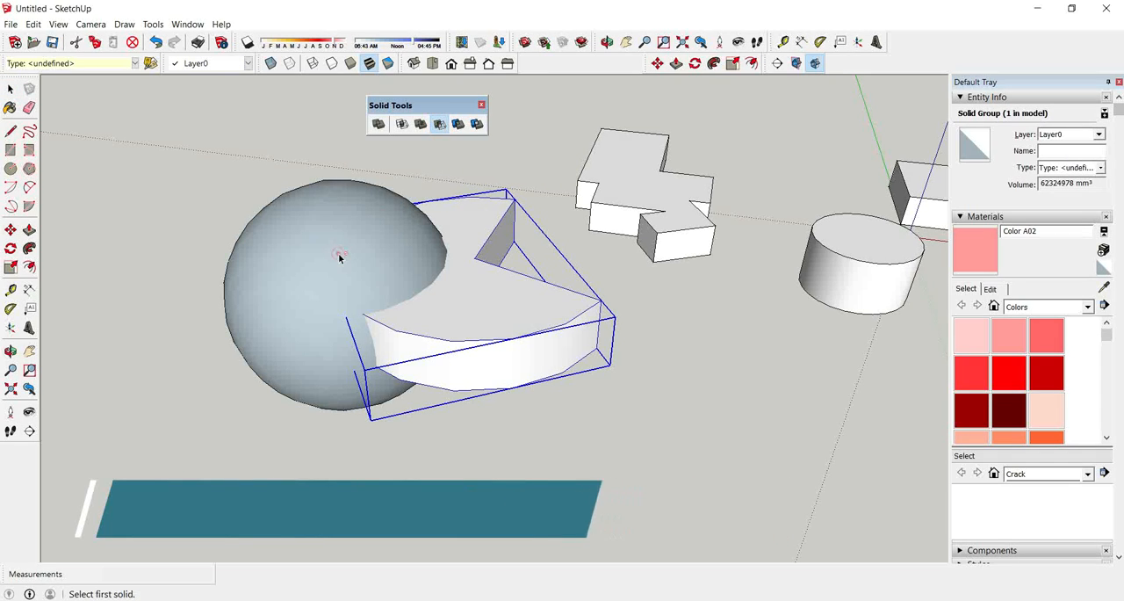
key(space)
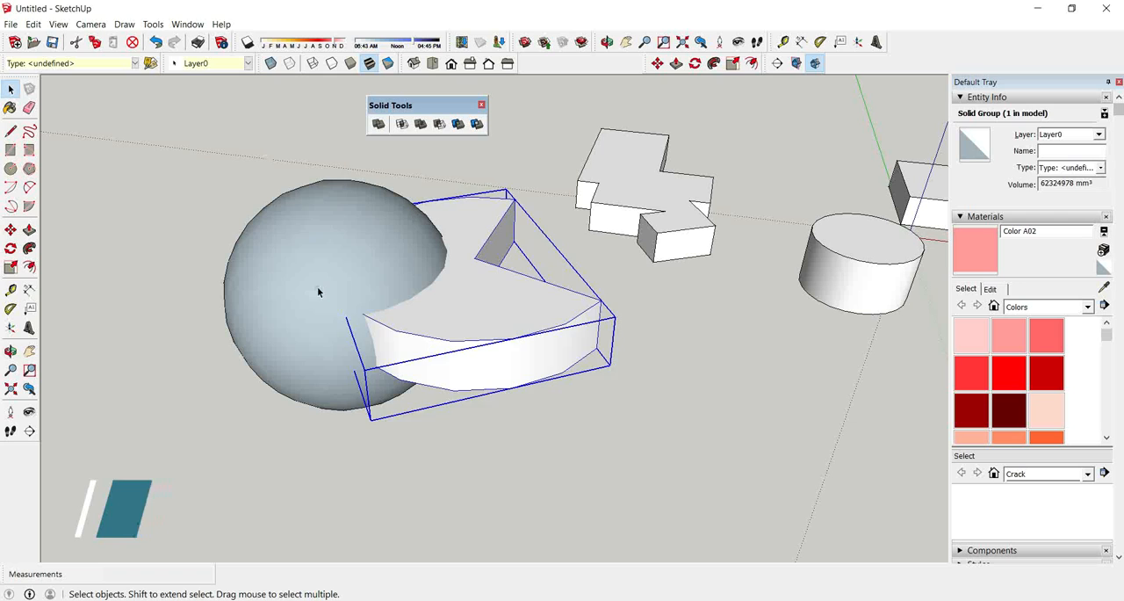
Select all faces and edges of the sphere and make them a group.
click(317, 286)
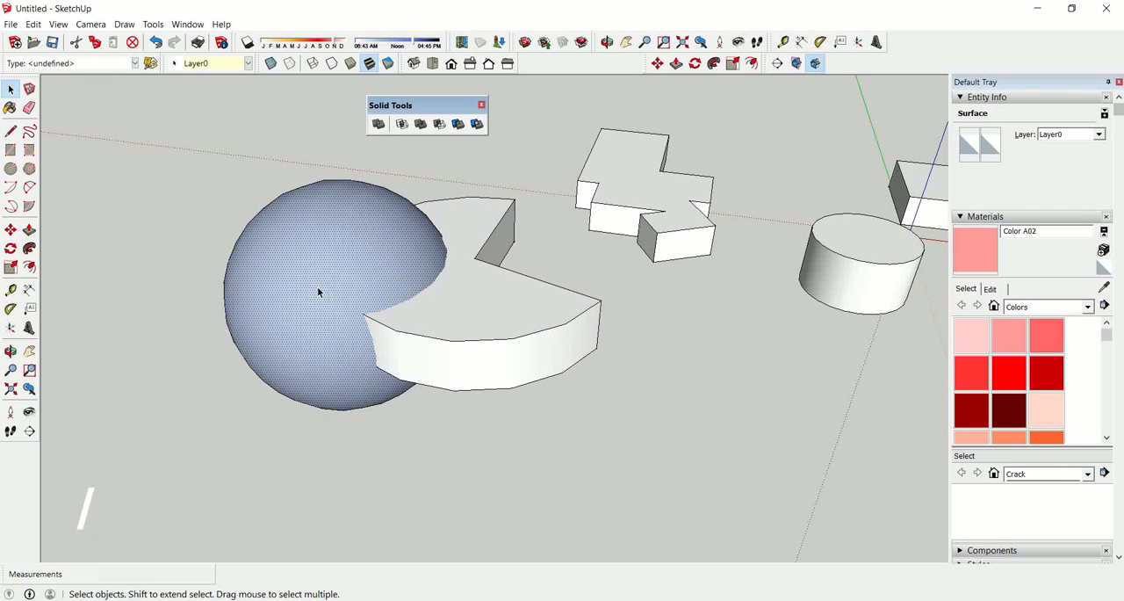
triple_click(317, 286)
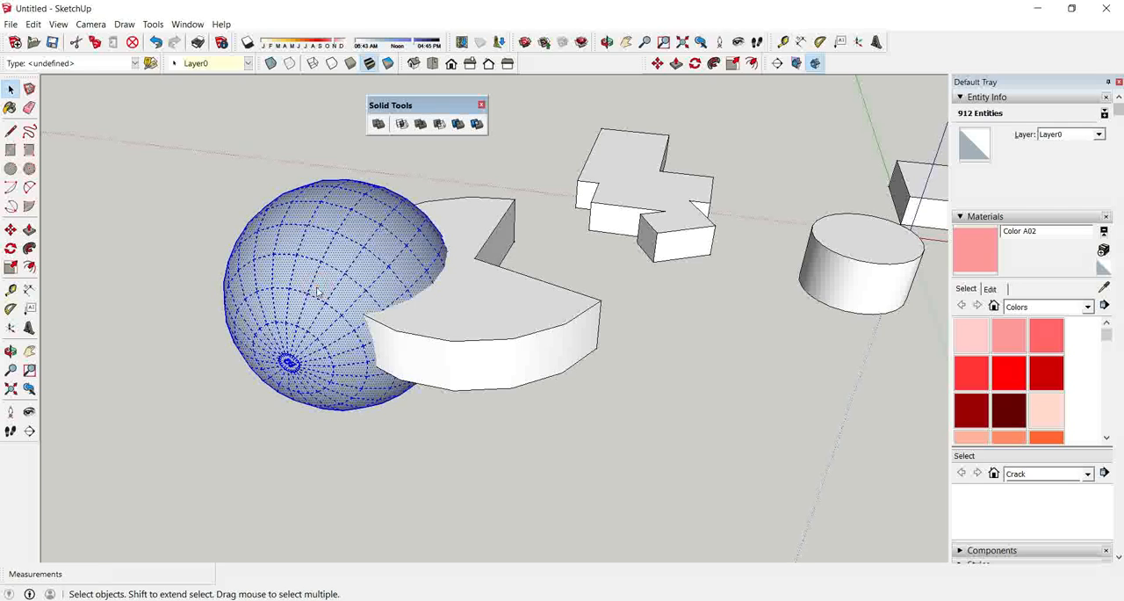
right_click(317, 287)
click(370, 396)
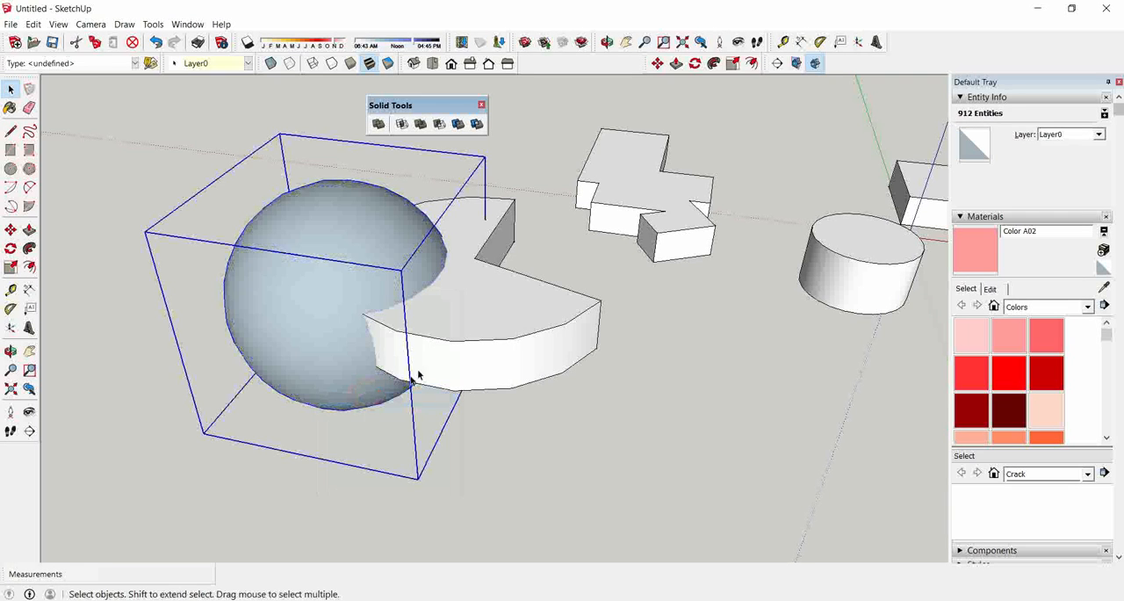
Subtract the notched disc from the sphere group, inspect the cut from several sides, and clear the selection.
click(490, 320)
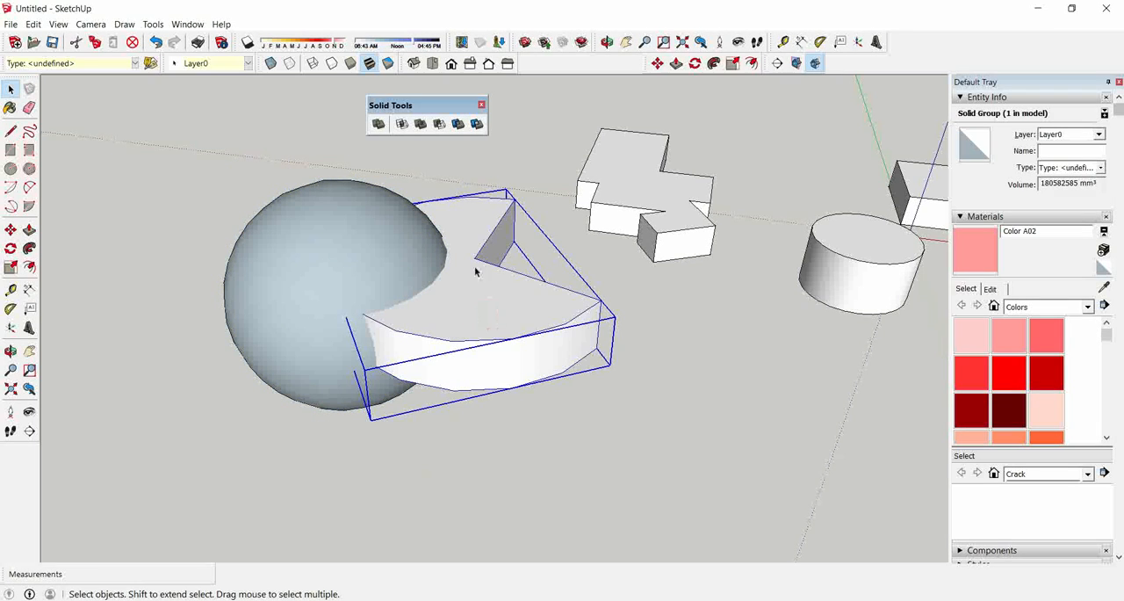
click(439, 123)
click(387, 313)
middle_drag(387, 313, 187, 328)
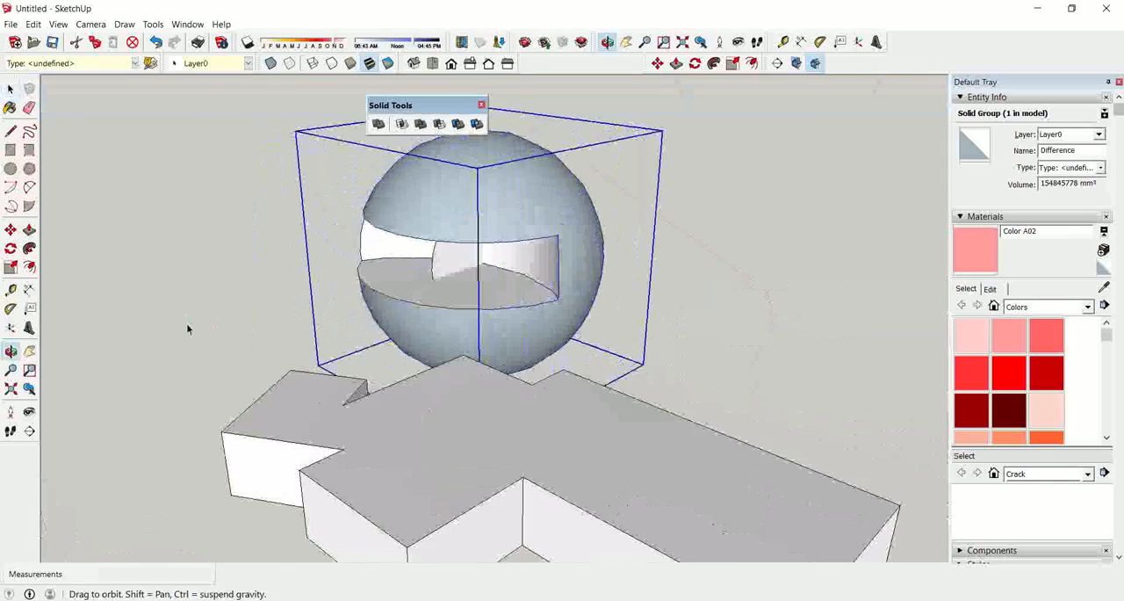
middle_drag(466, 279, 696, 290)
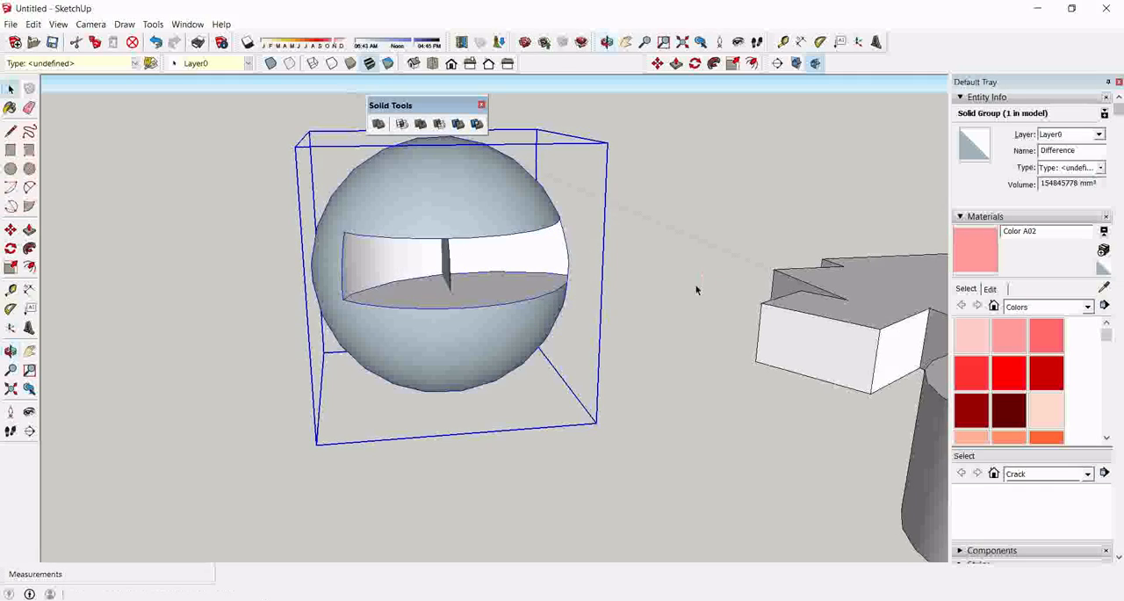
scroll(665, 307, down, 6)
click(530, 412)
middle_drag(454, 396, 418, 443)
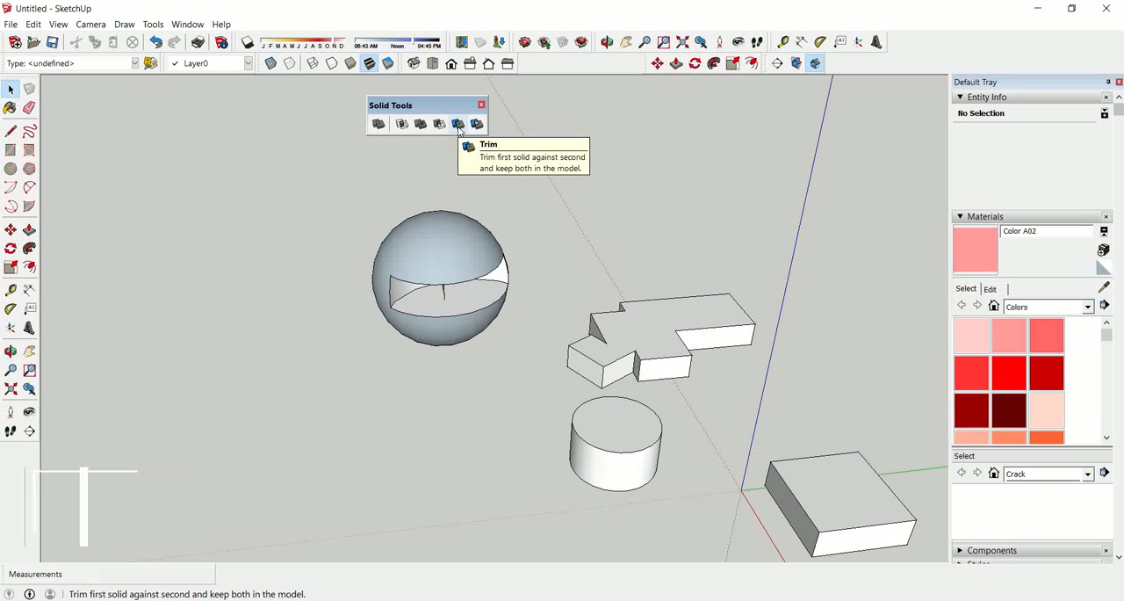
Move the cylinder group toward the origin so that it overlaps the end of the rectangular block.
middle_drag(585, 284, 676, 375)
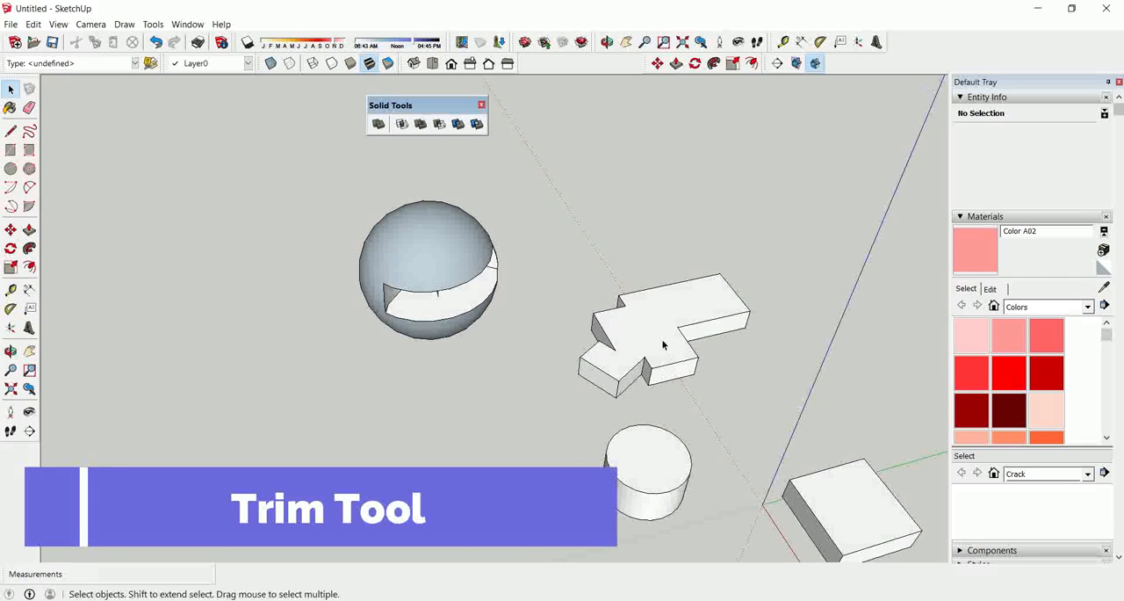
click(657, 446)
key(m)
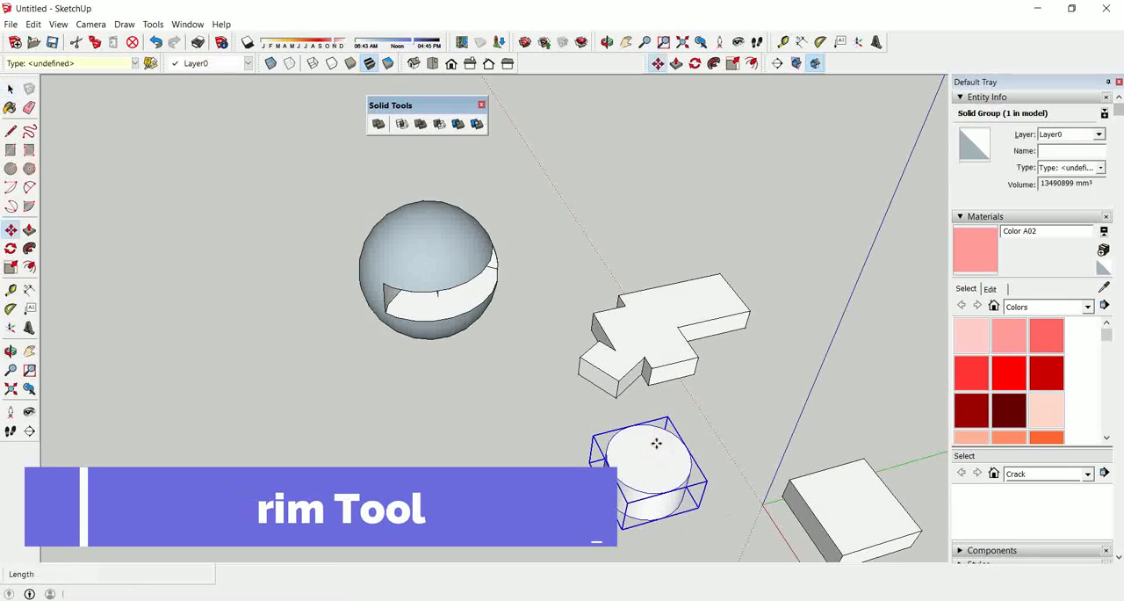
scroll(655, 442, up, 3)
scroll(621, 413, down, 2)
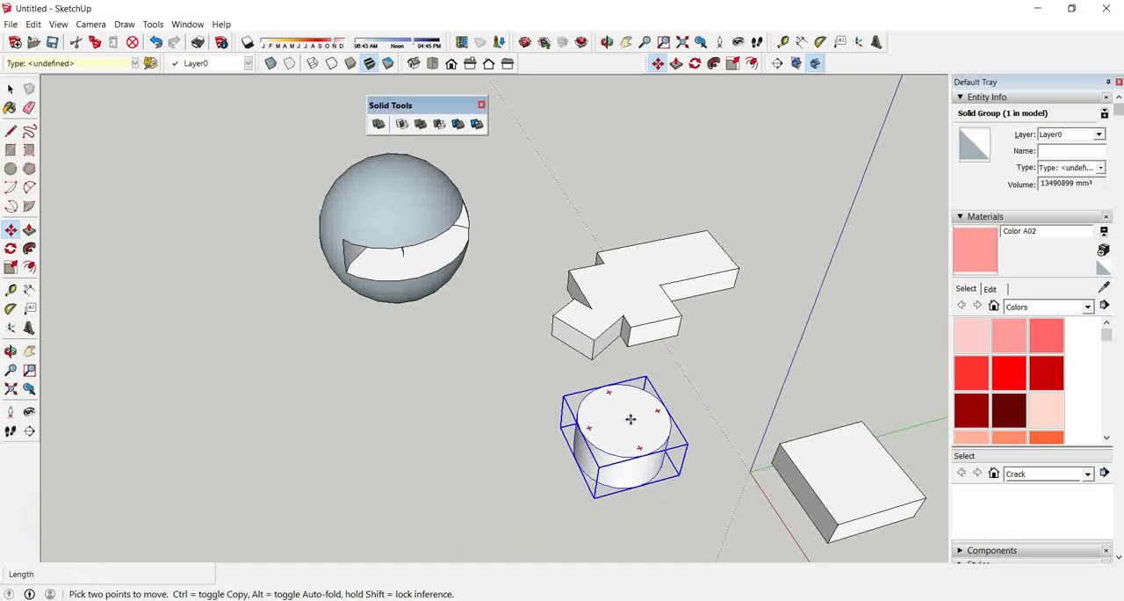
click(630, 418)
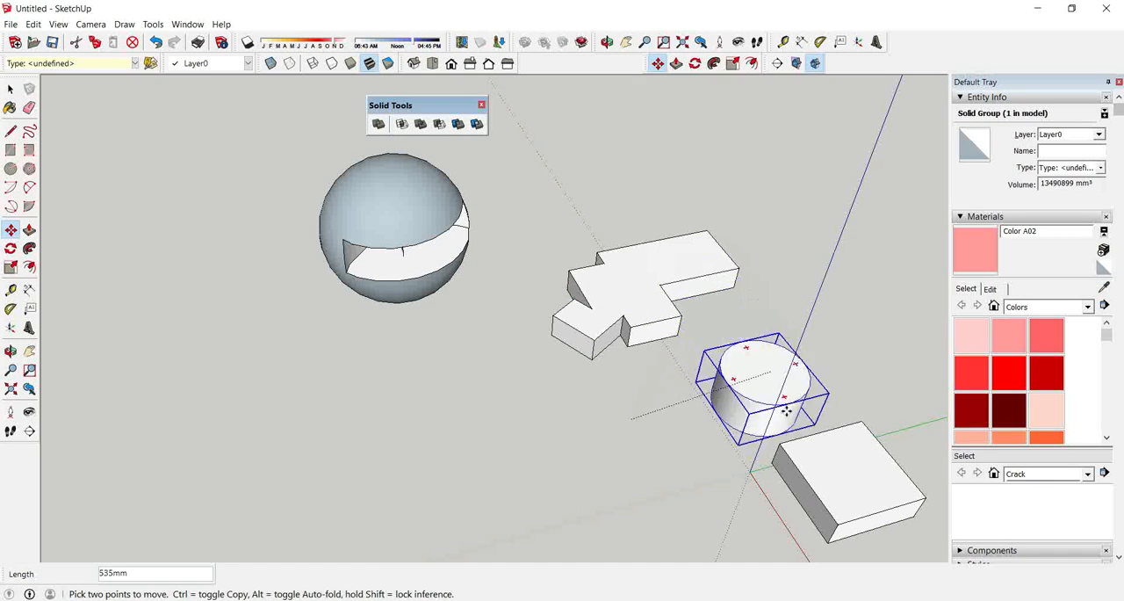
click(814, 429)
middle_drag(545, 351, 825, 336)
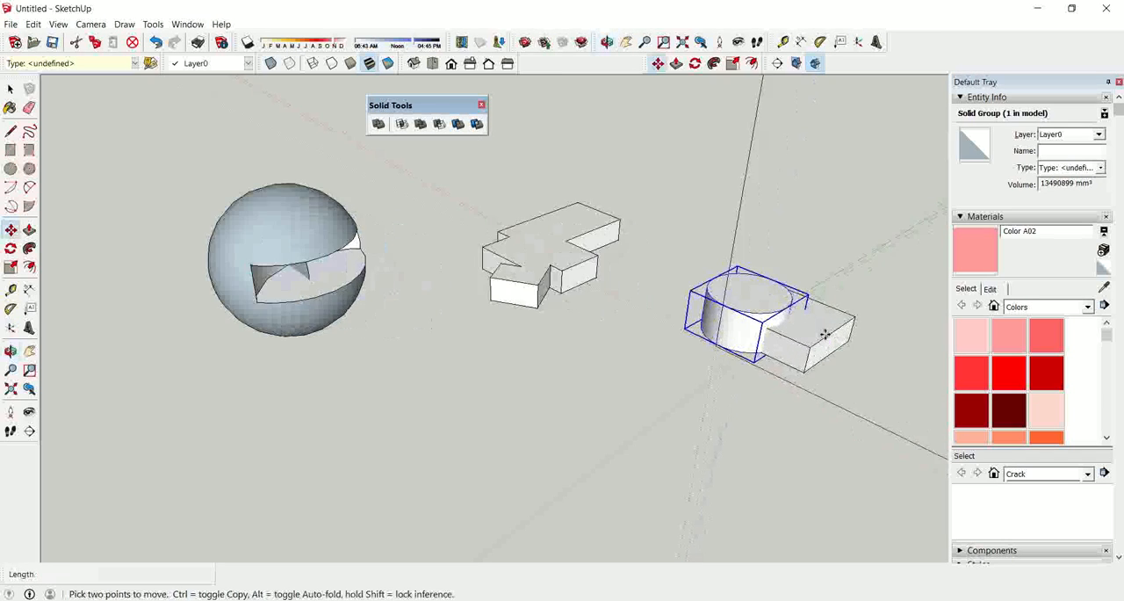
scroll(826, 336, up, 2)
middle_click(732, 313)
key(space)
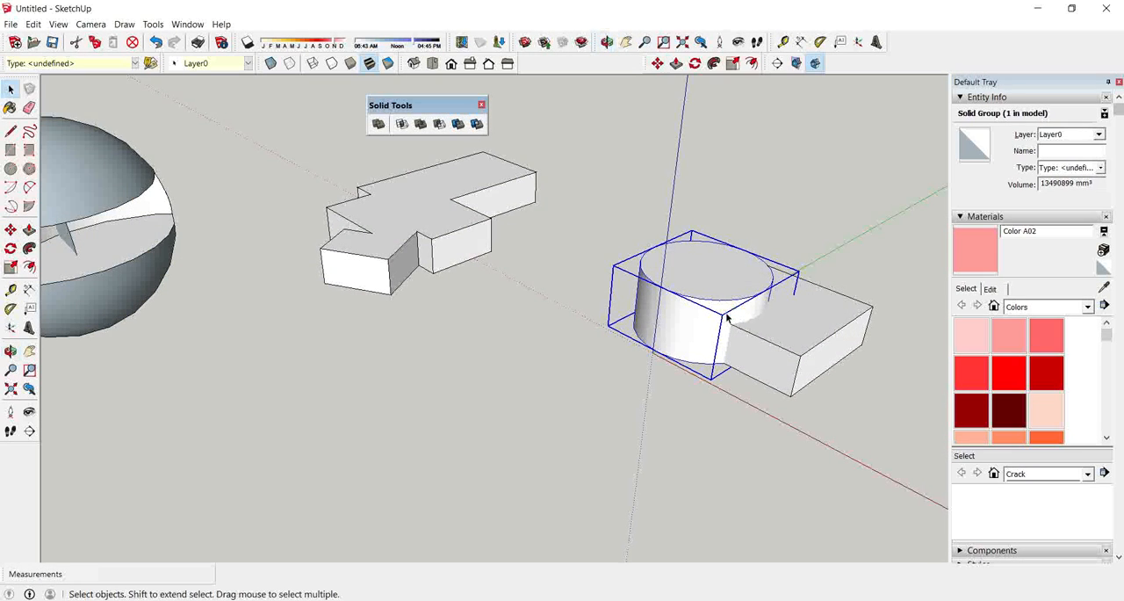
Push the cylinder's top face down level with the rectangular block's top, and leave the group.
double_click(729, 313)
key(p)
drag(721, 293, 720, 326)
middle_drag(720, 326, 805, 258)
key(space)
click(794, 406)
middle_drag(752, 306, 433, 353)
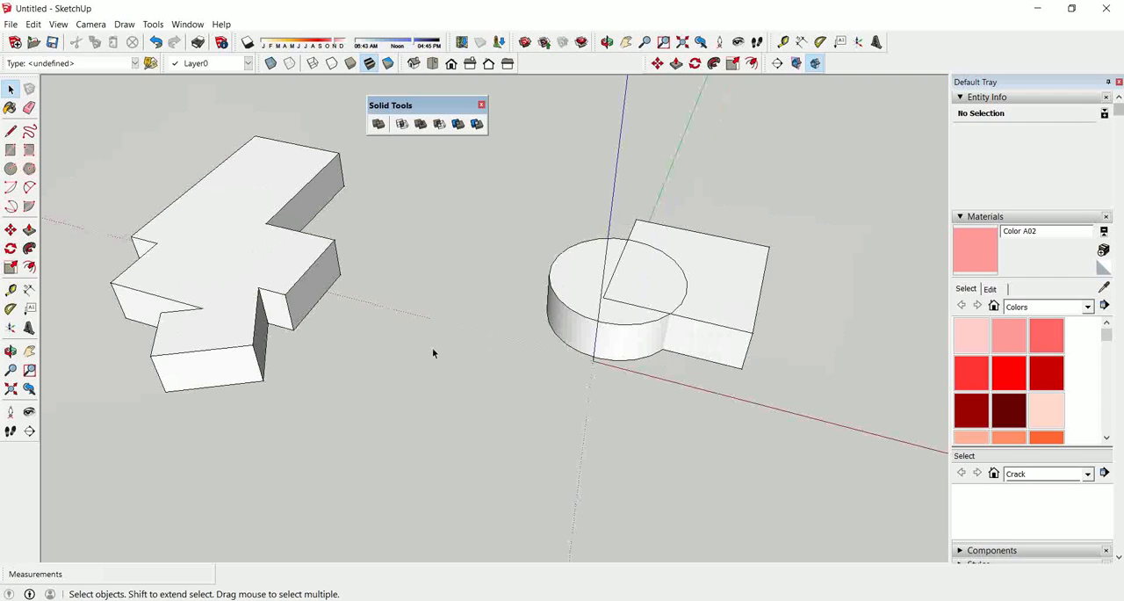
Trim the cylinder with the rectangular block as the cutting solid, and move the cut cylinder about 223 mm away.
click(458, 124)
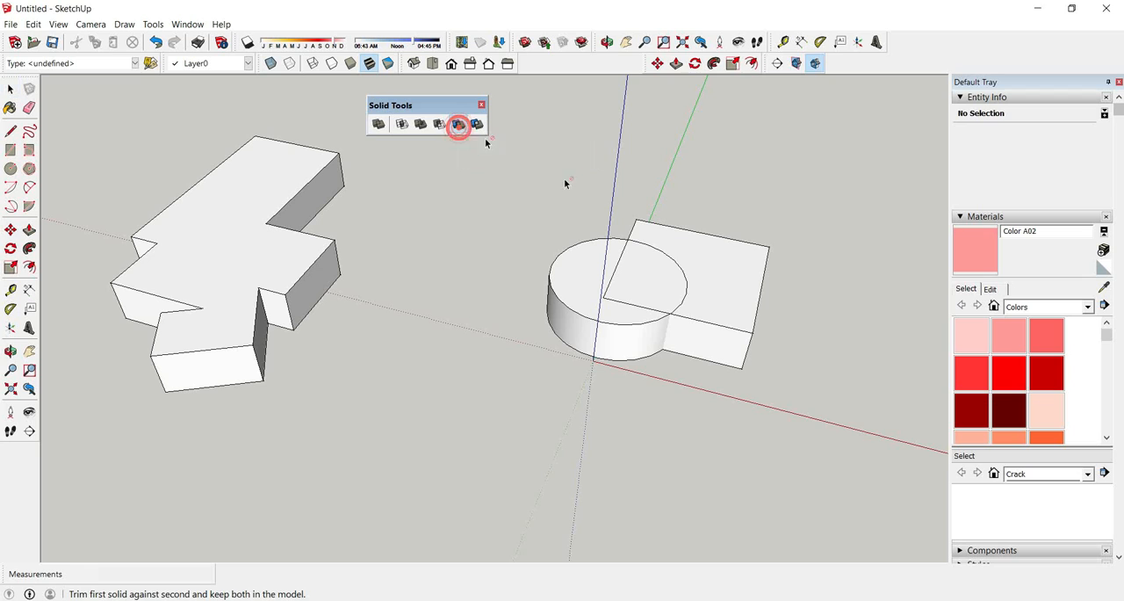
click(703, 285)
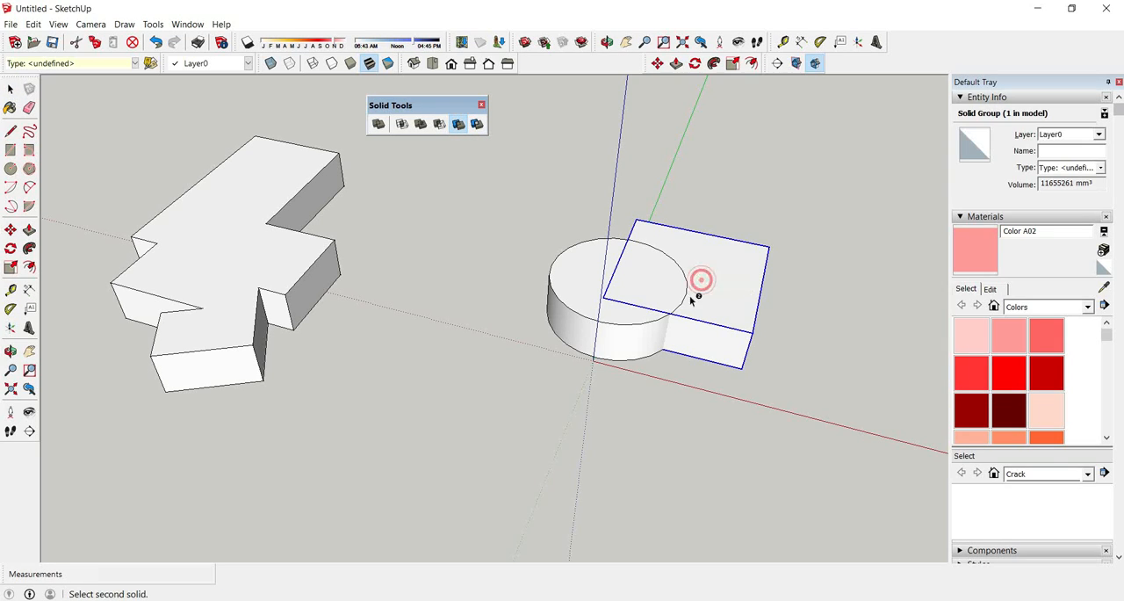
click(593, 315)
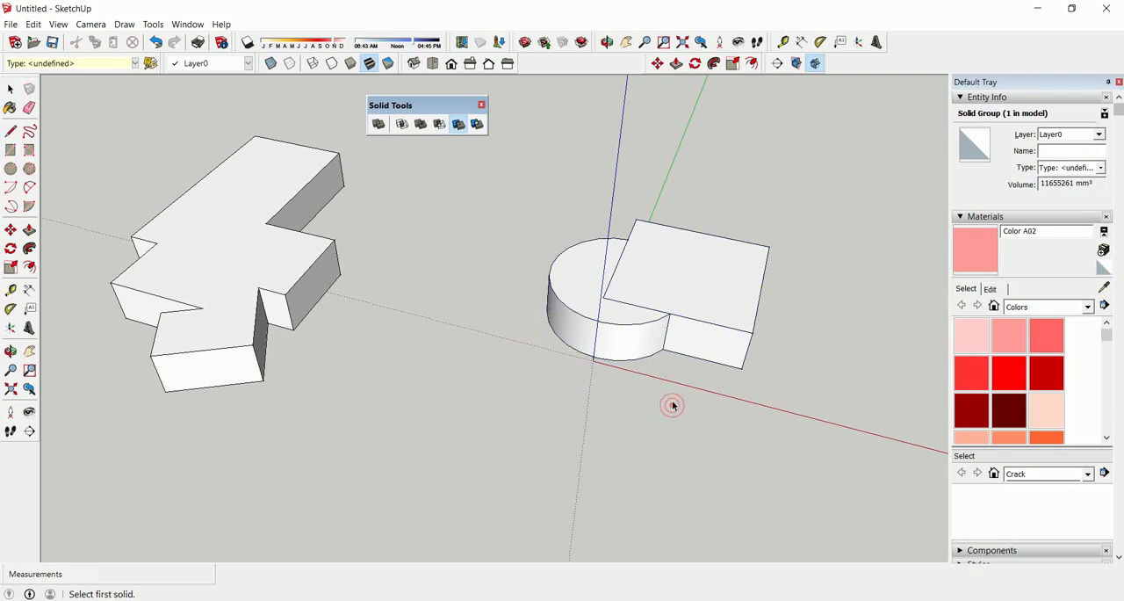
key(space)
key(m)
click(638, 325)
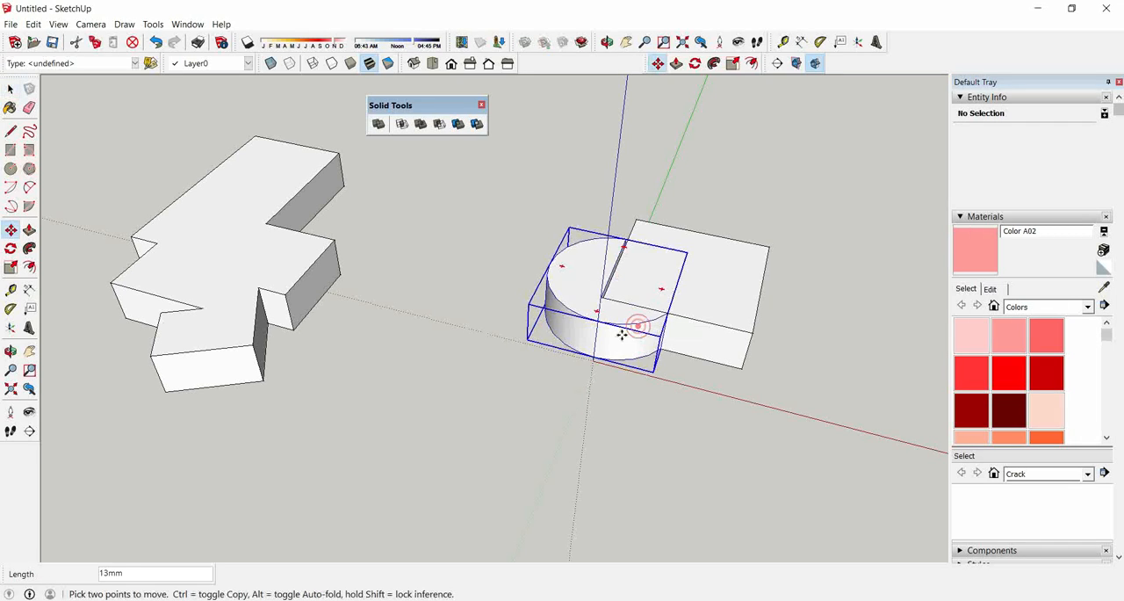
click(555, 362)
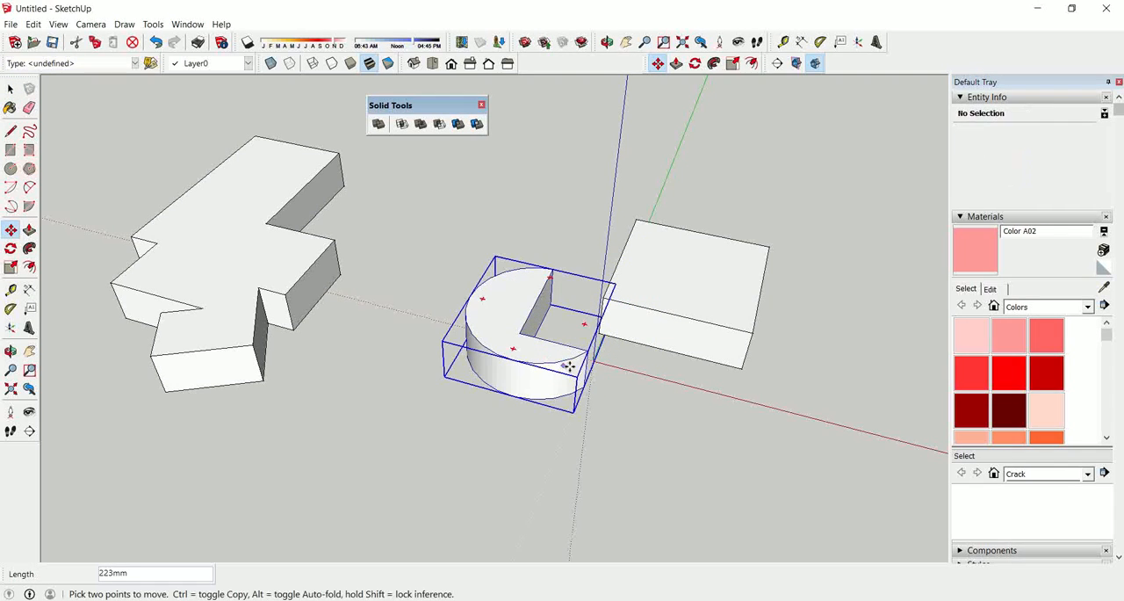
Undo the cylinder's move and trim, and clear the selection.
key(ctrl+z)
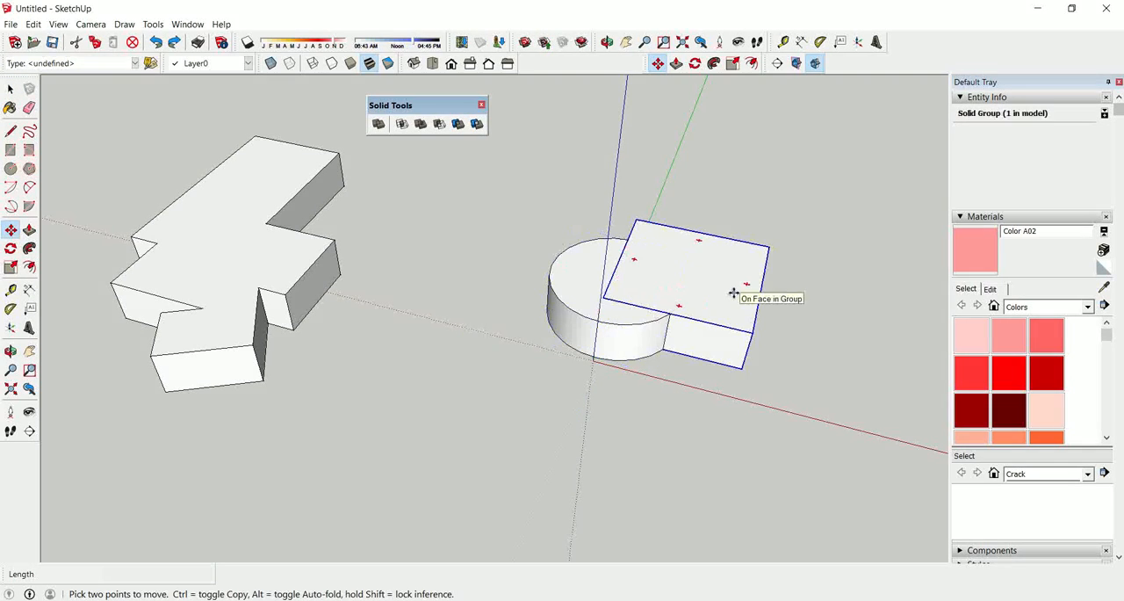
key(space)
click(625, 330)
click(461, 183)
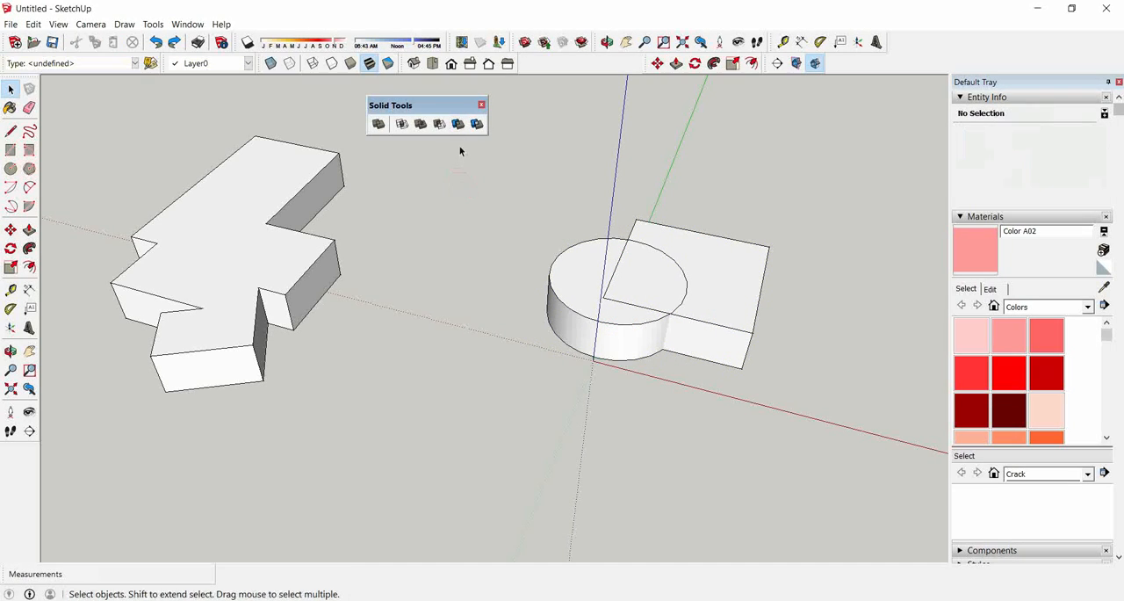
Trim the rectangular block with the cylinder as the cutting solid, and clear the selection.
click(458, 124)
click(713, 304)
key(m)
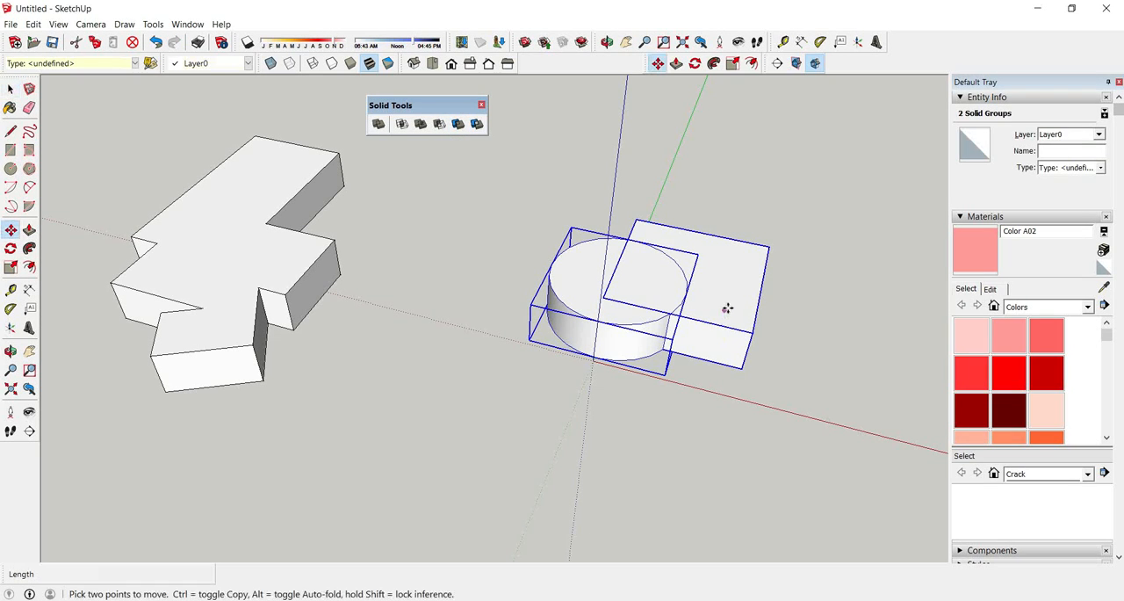
click(724, 310)
key(space)
click(716, 368)
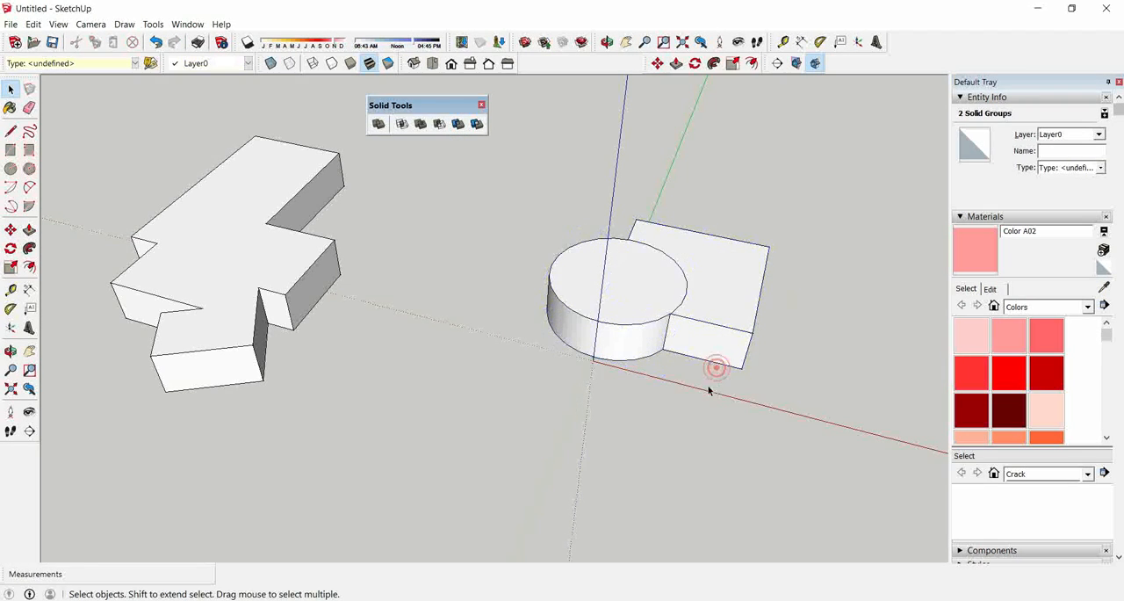
Move the trimmed block away from the cylinder and inspect its curved cut.
key(m)
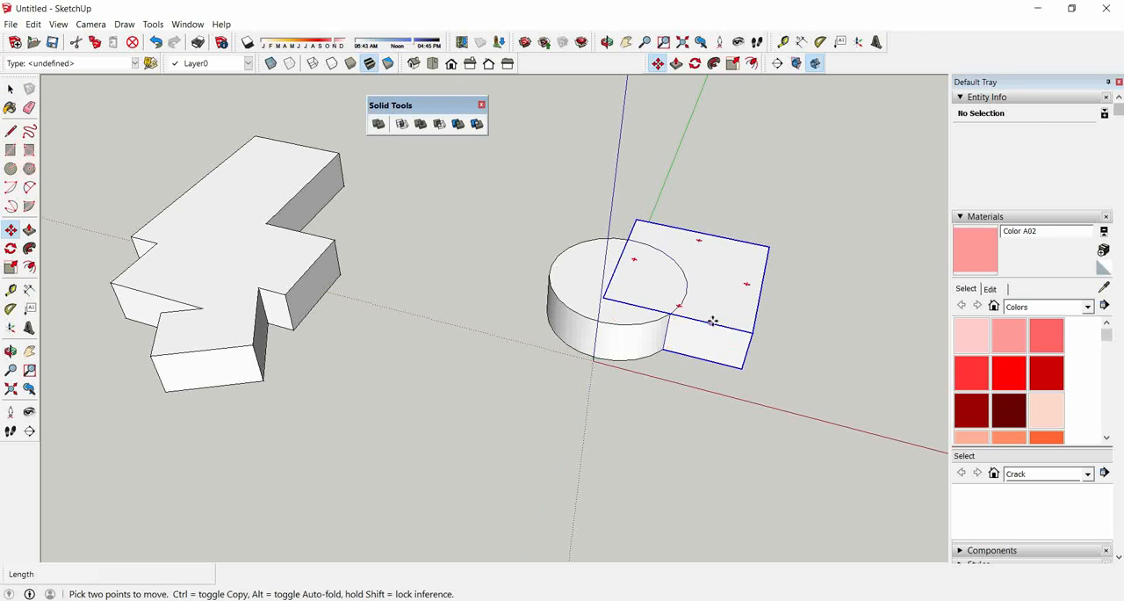
click(712, 318)
click(772, 304)
scroll(406, 332, down, 2)
scroll(312, 341, down, 3)
middle_drag(502, 361, 476, 376)
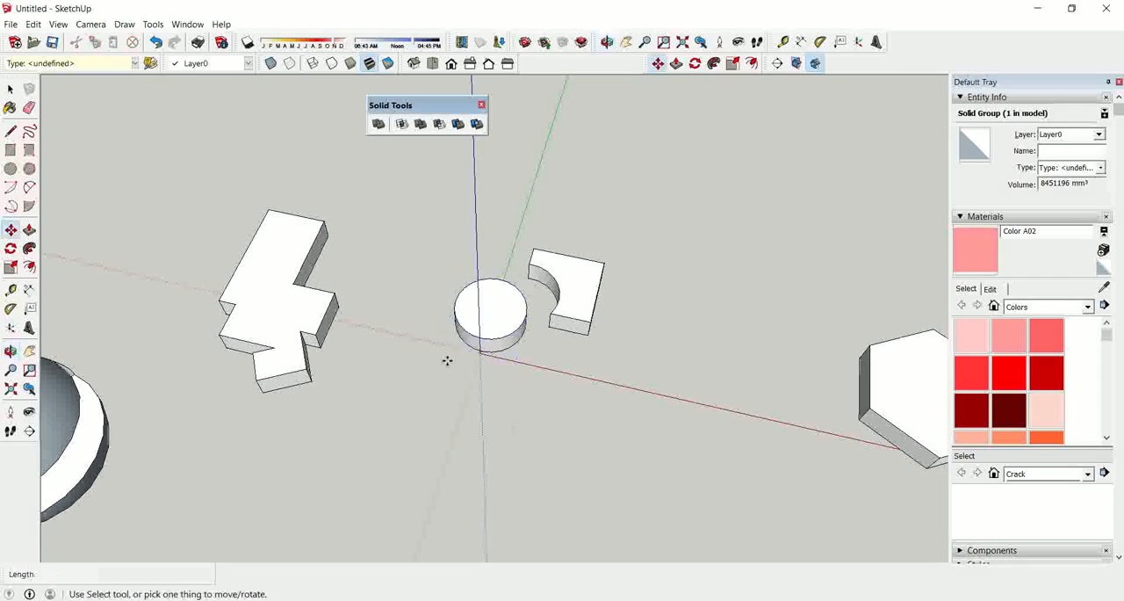
scroll(430, 355, down, 1)
scroll(773, 389, up, 1)
scroll(722, 380, down, 2)
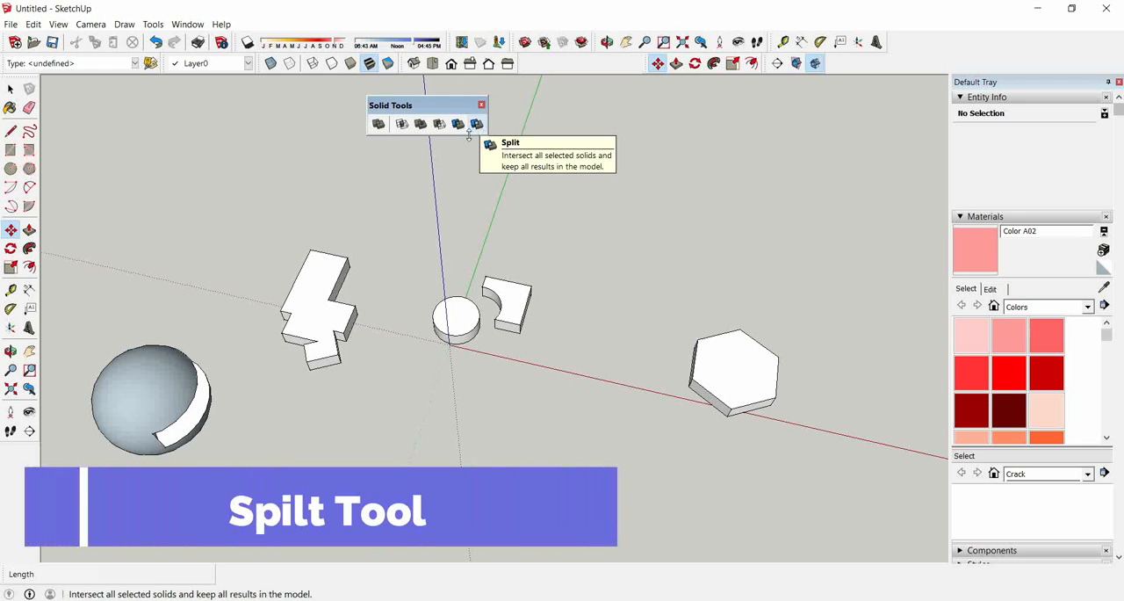
Move the cylinder about 1862 mm onto the middle of the hexagonal prism.
scroll(465, 322, up, 3)
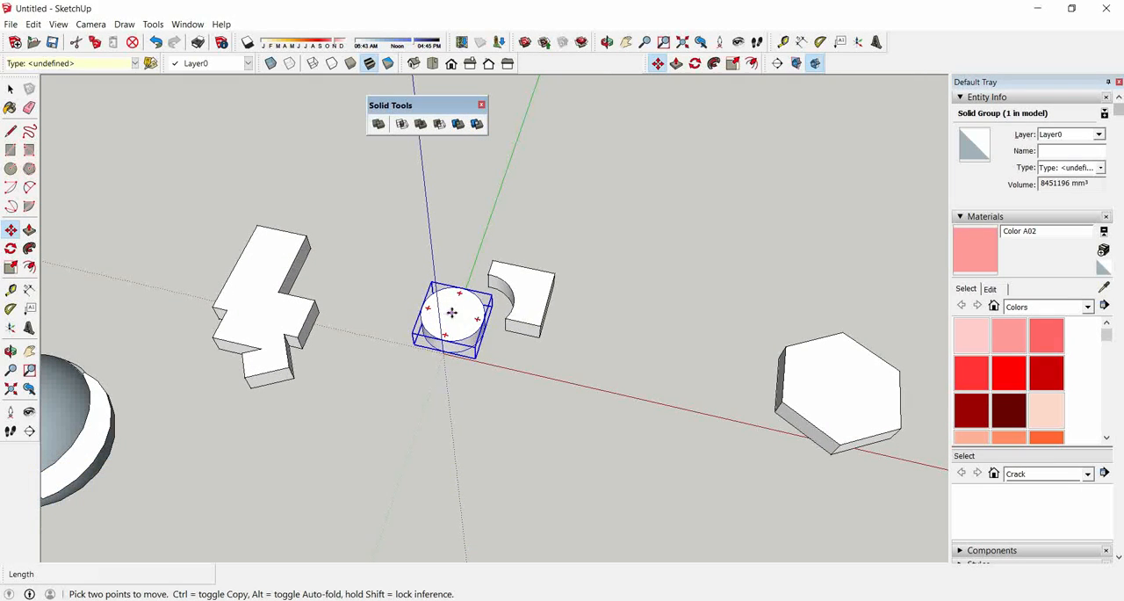
click(450, 311)
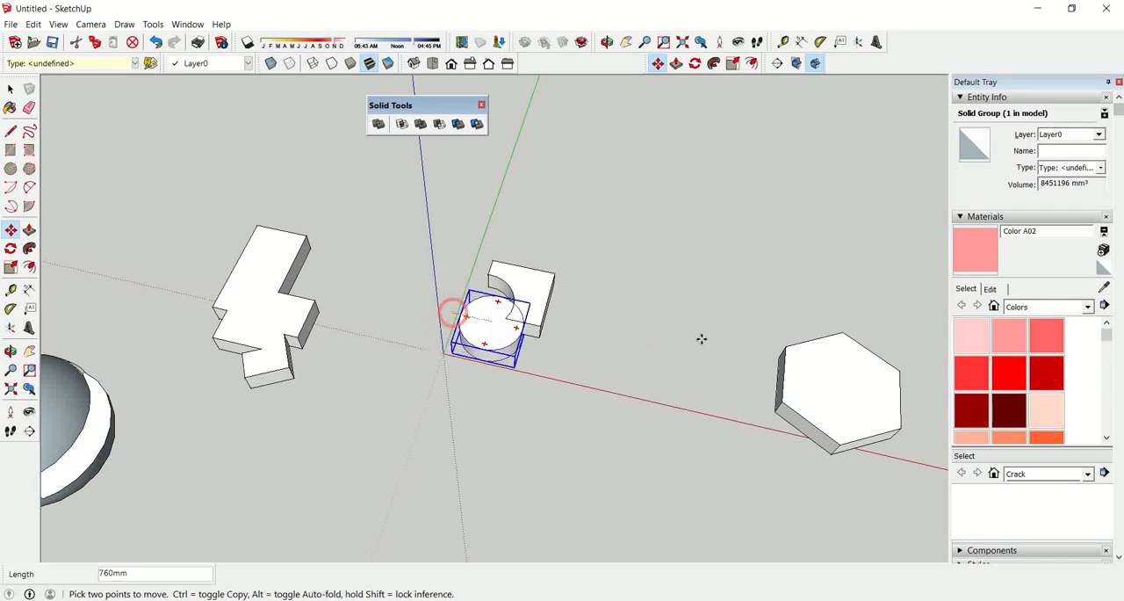
click(841, 387)
scroll(298, 327, down, 2)
scroll(751, 385, up, 4)
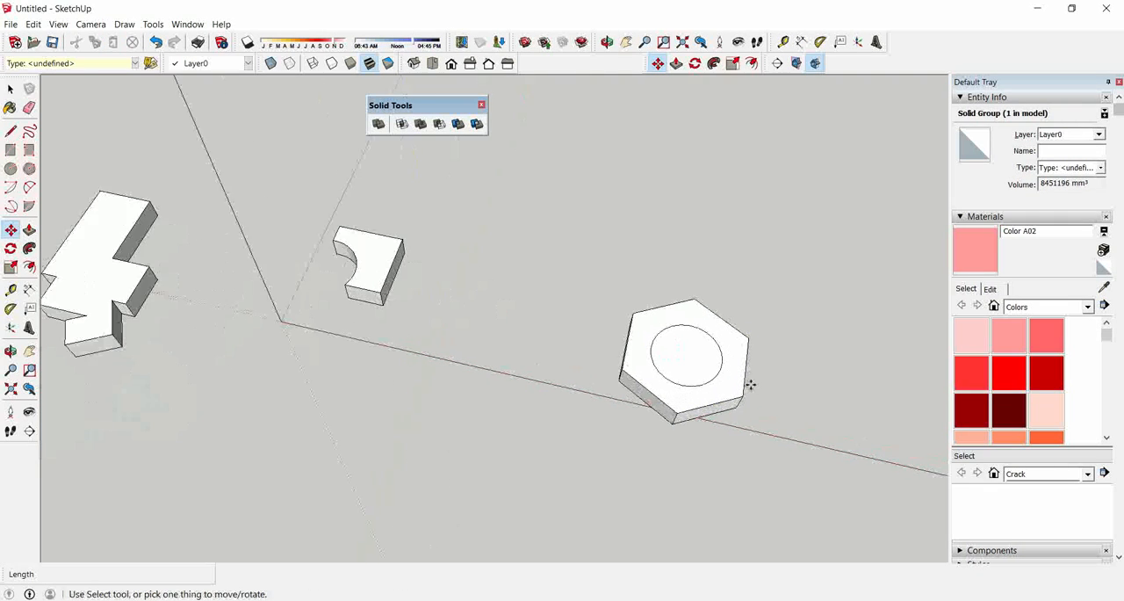
scroll(474, 321, down, 2)
middle_drag(593, 418, 683, 288)
Split the hexagonal prism with the cylinder, picking the prism as the first solid.
click(476, 124)
click(627, 372)
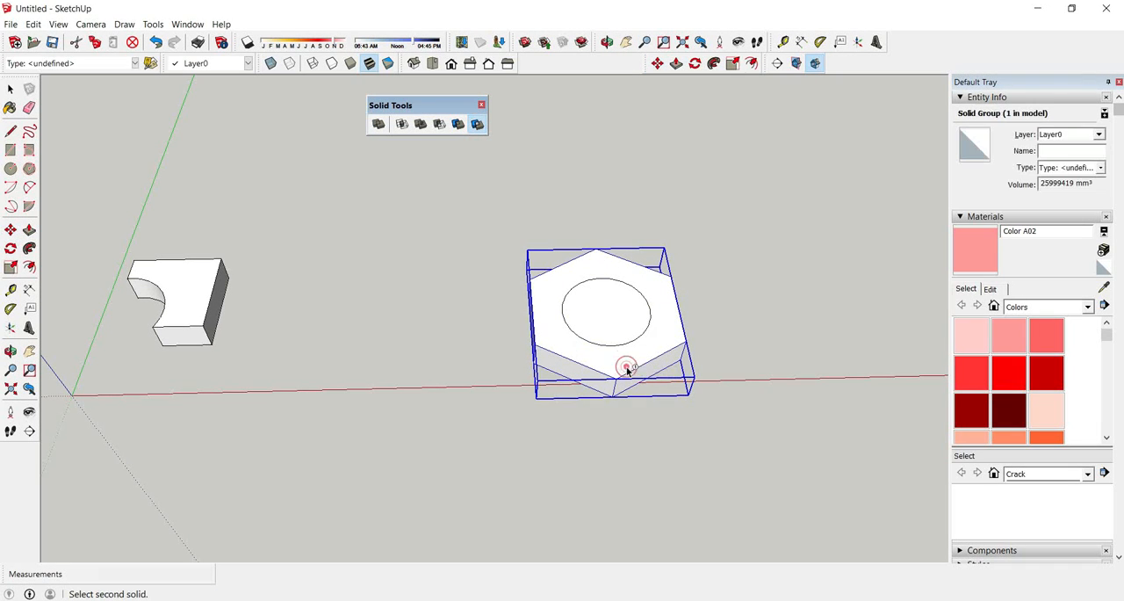
click(615, 325)
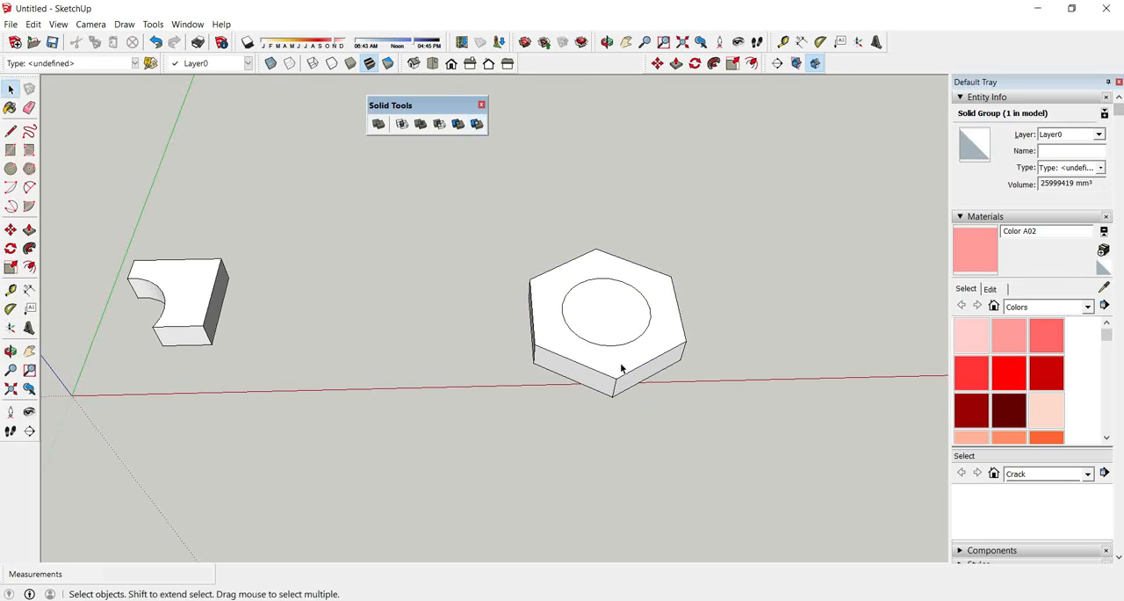
Move the round intersection piece about 548 mm out of the hexagonal prism, and clear the selection.
key(m)
click(612, 317)
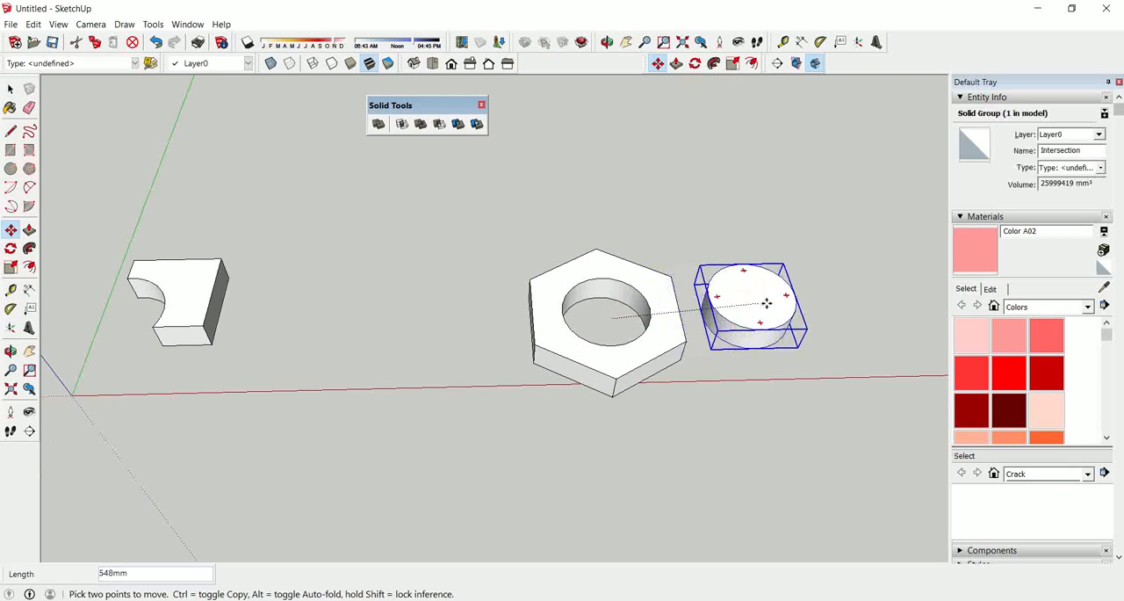
click(767, 303)
mouse_move(592, 372)
middle_down()
mouse_move(507, 342)
mouse_move(571, 367)
middle_up()
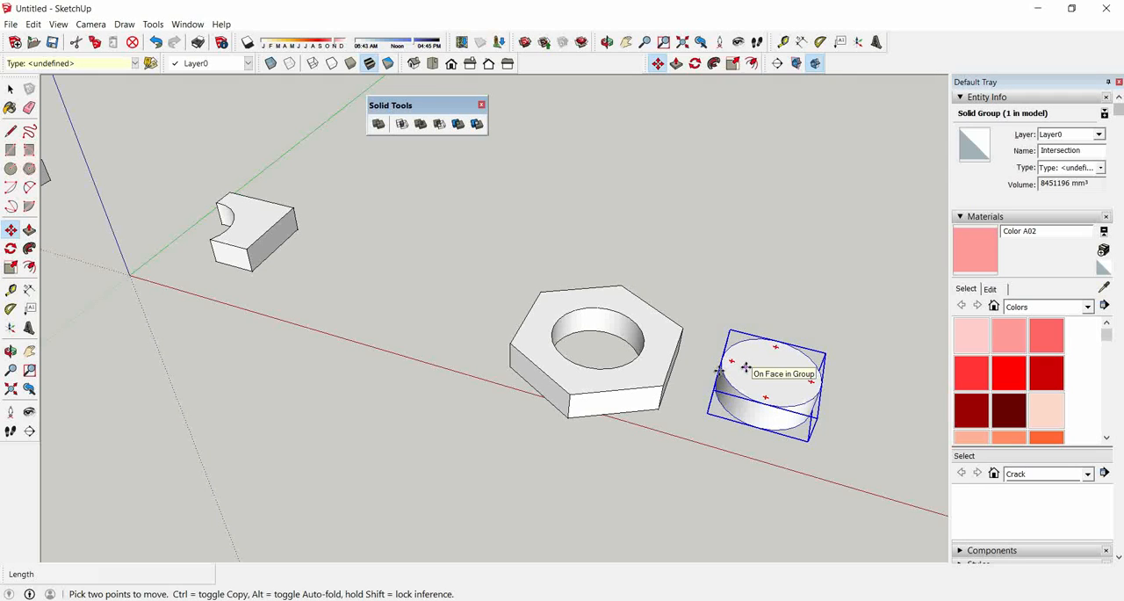
key(space)
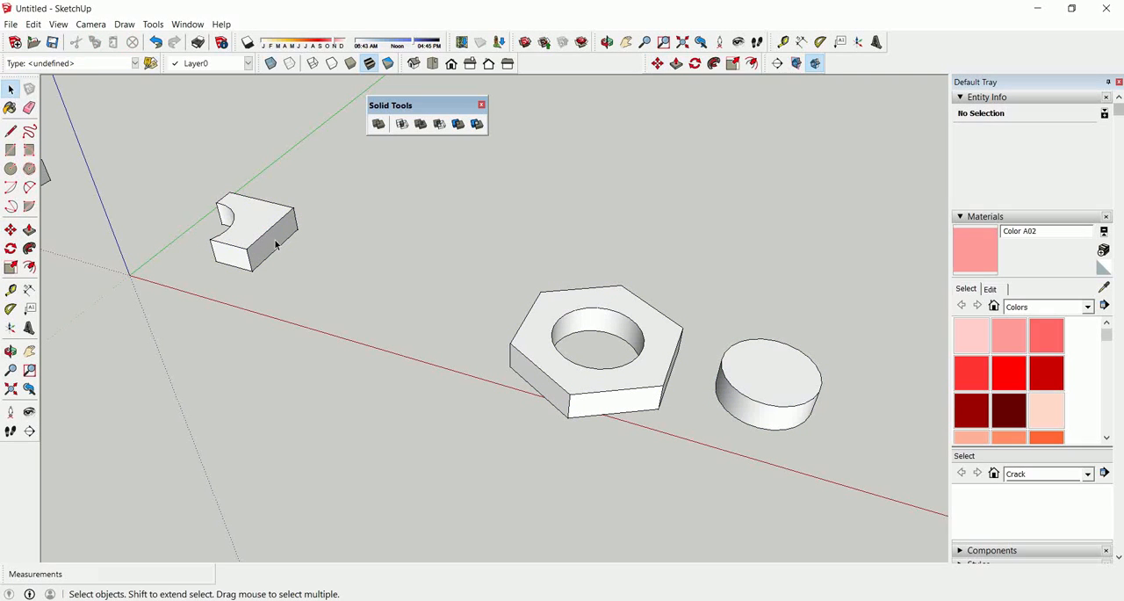
Move the trimmed block about 2343 mm so that its corner overlaps the round piece, and clear the selection.
key(m)
click(270, 242)
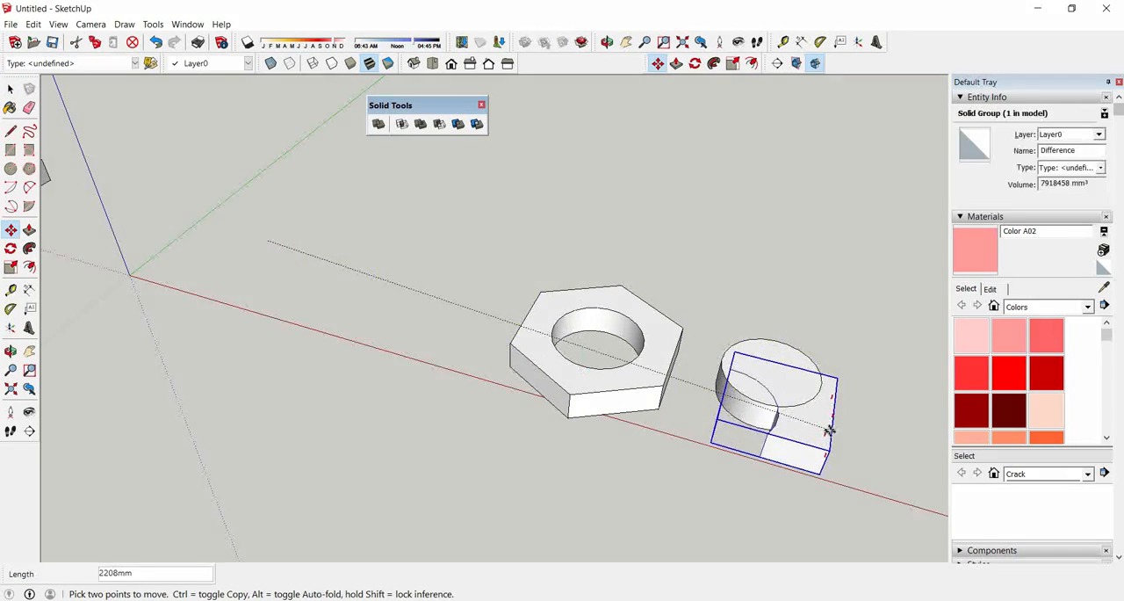
click(875, 444)
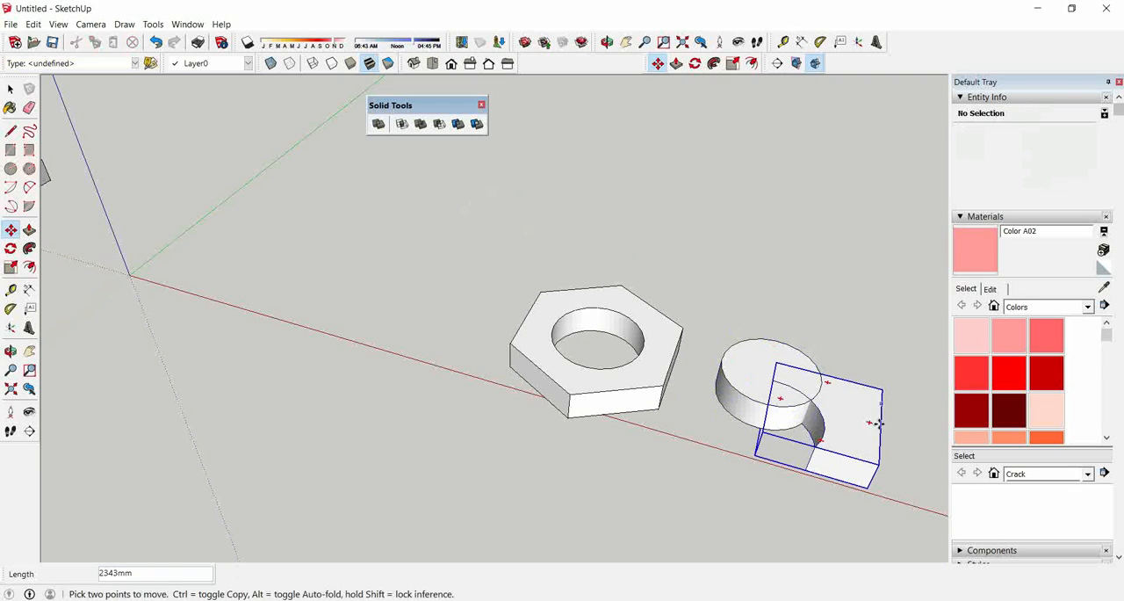
key(space)
click(852, 420)
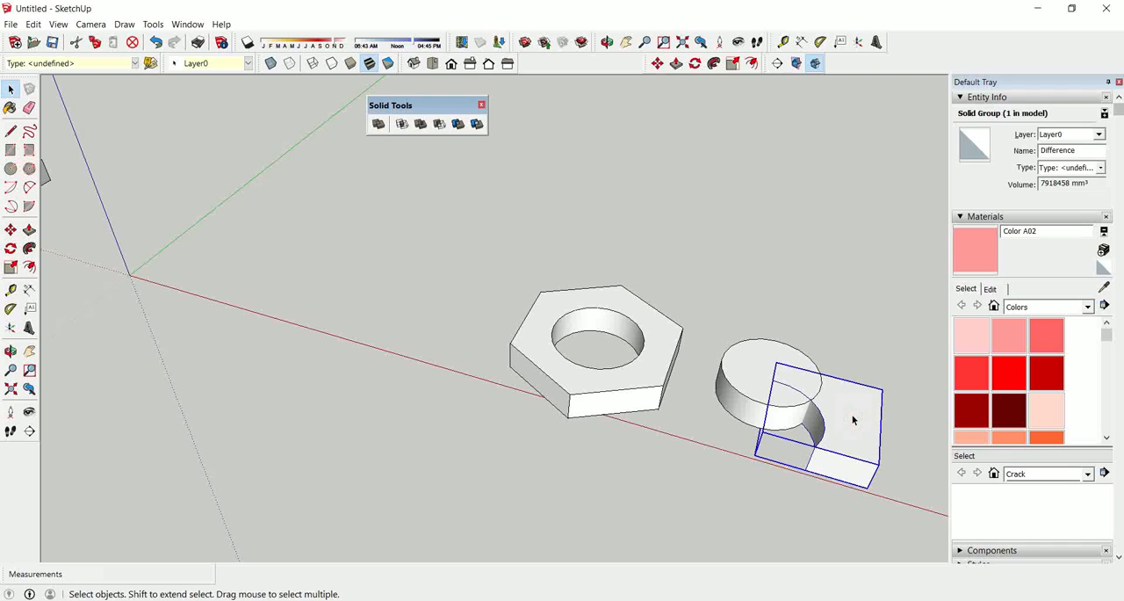
click(840, 349)
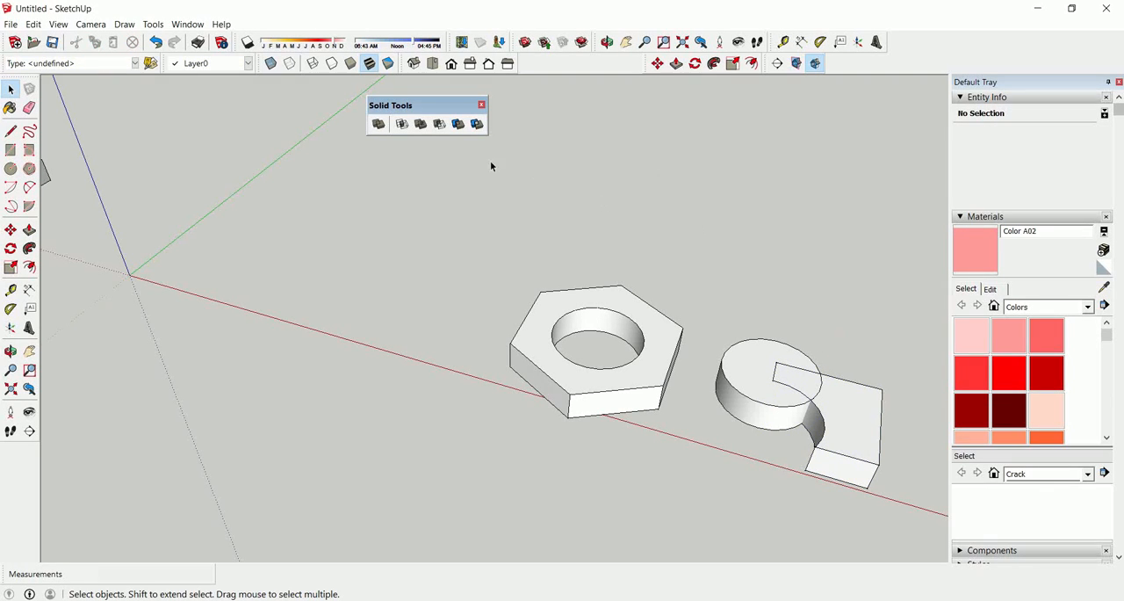
Split the round piece with the trimmed block, and move the notched disc away from the block.
click(476, 126)
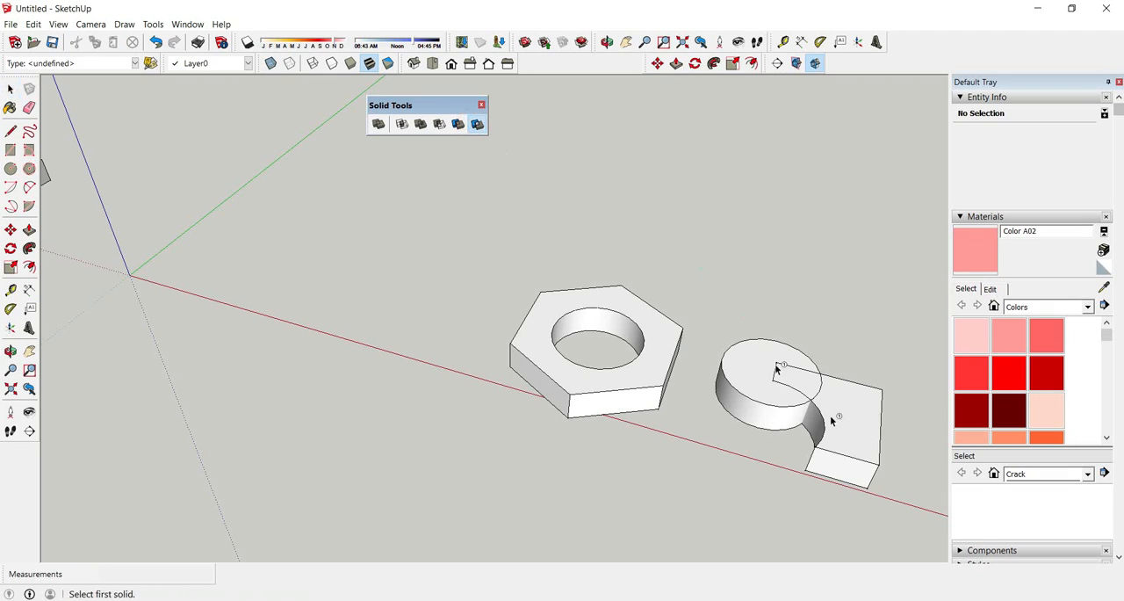
click(749, 377)
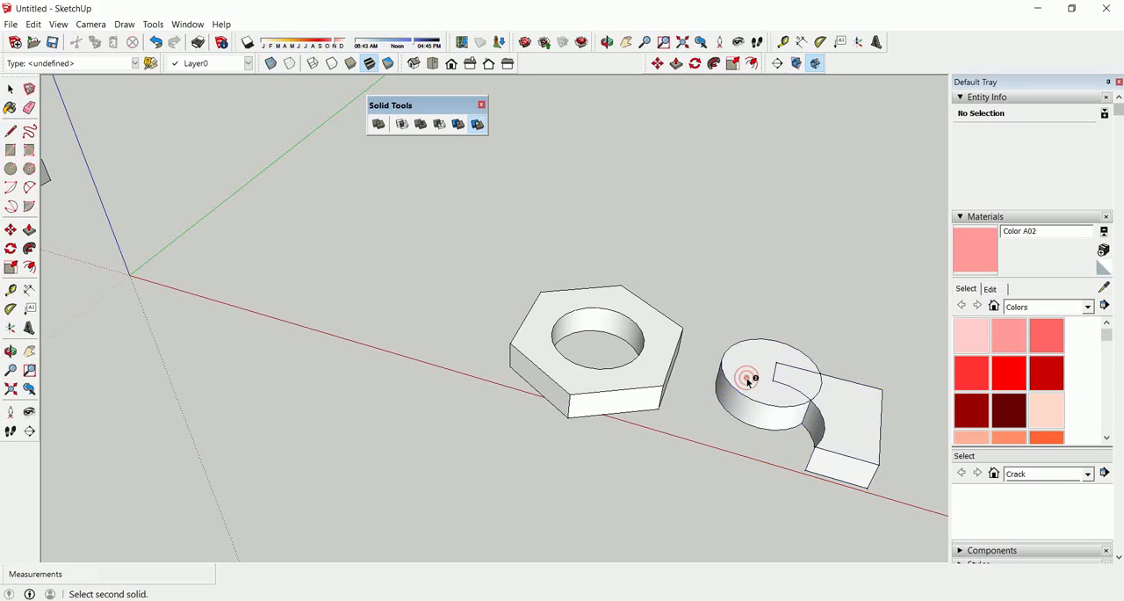
key(m)
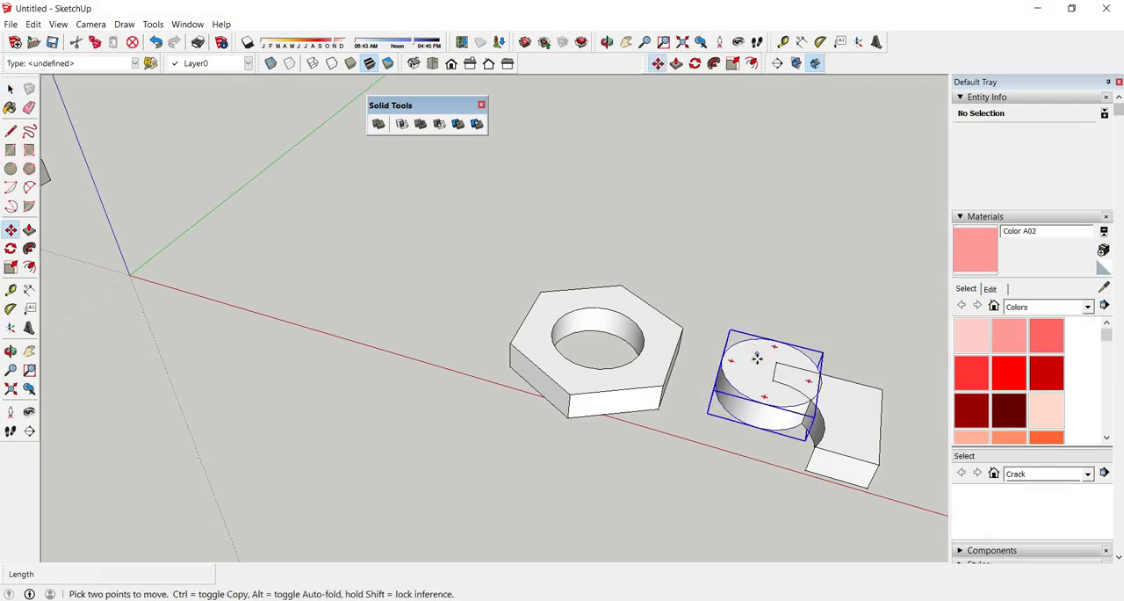
click(753, 357)
click(730, 279)
Examine the separated split pieces and the hexagonal ring from several sides.
middle_drag(771, 326, 777, 536)
scroll(757, 287, up, 5)
scroll(785, 279, up, 2)
middle_drag(787, 278, 782, 208)
scroll(645, 263, down, 3)
middle_drag(583, 343, 526, 330)
scroll(558, 353, down, 5)
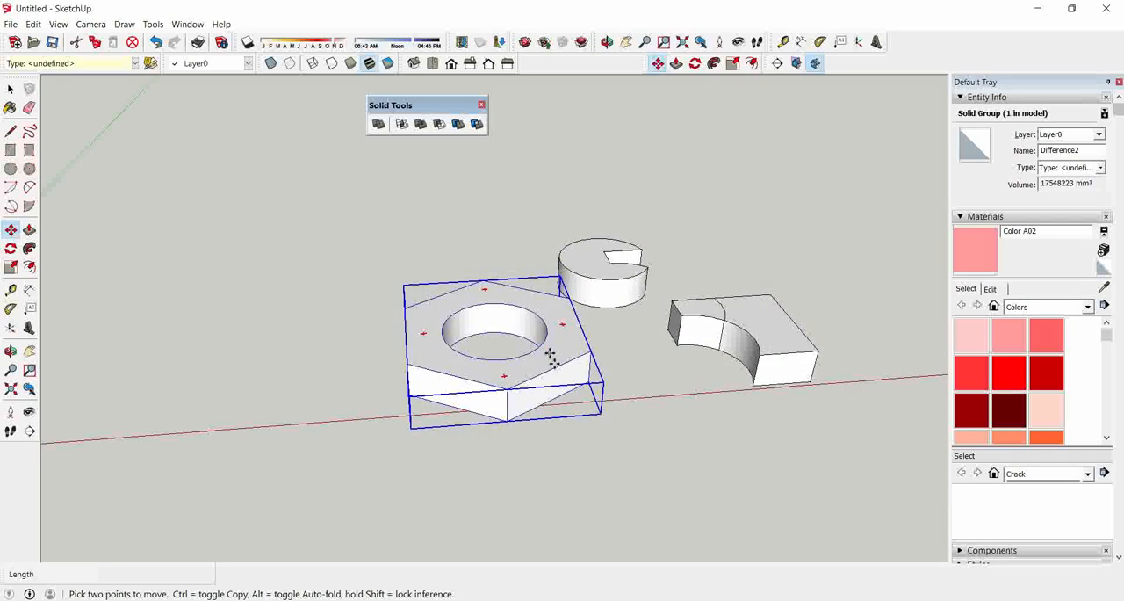
scroll(713, 380, down, 3)
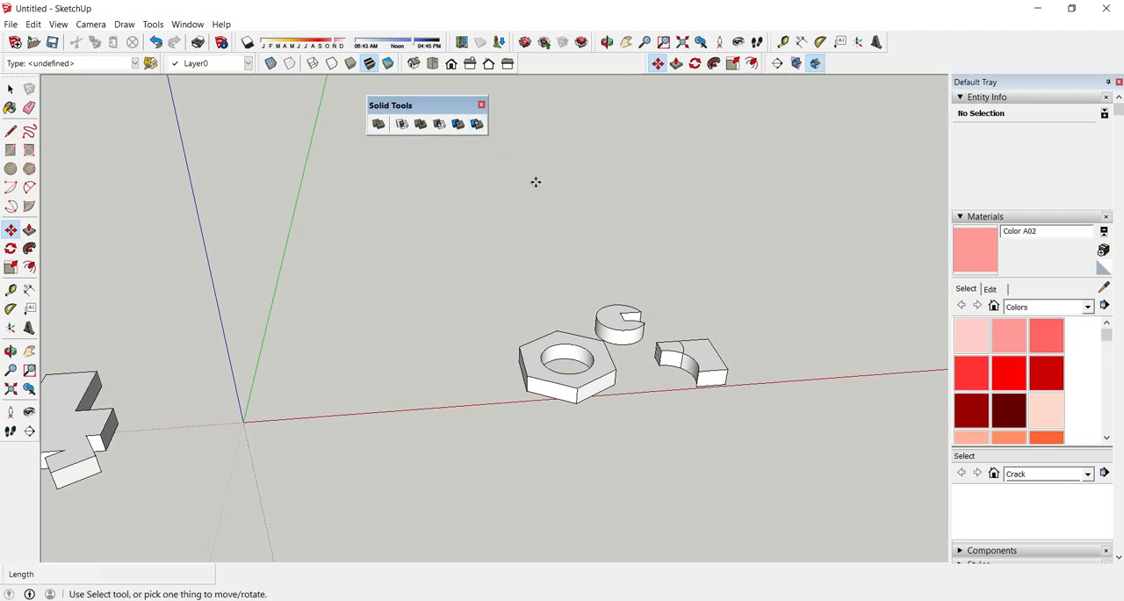
Select the hexagonal ring and the split disc and block pieces, and move them together next to the origin.
scroll(494, 328, down, 5)
middle_drag(486, 363, 188, 496)
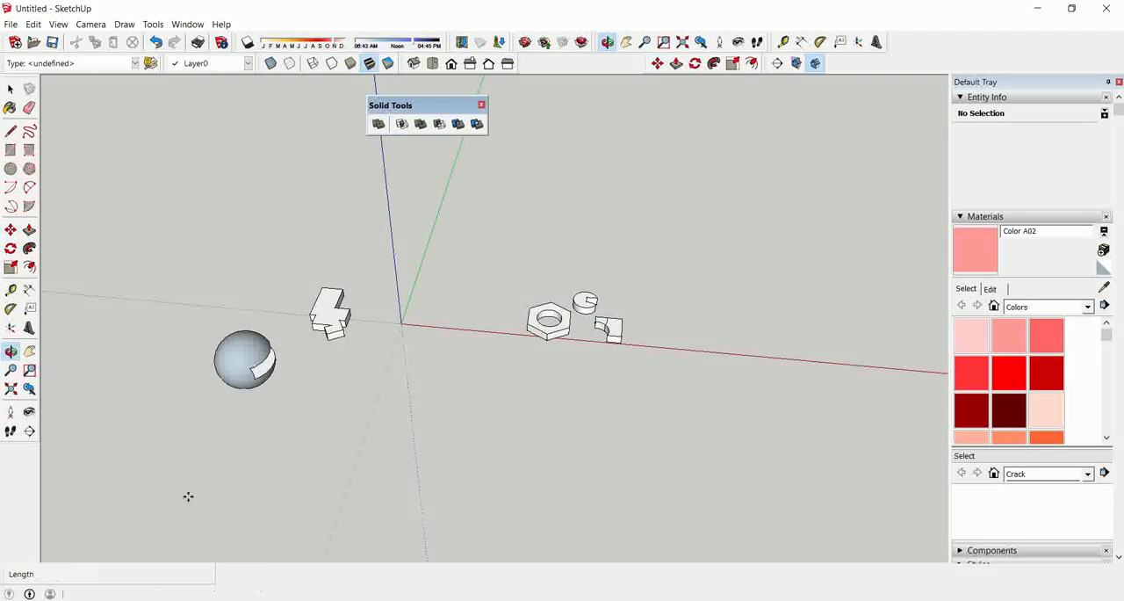
key(space)
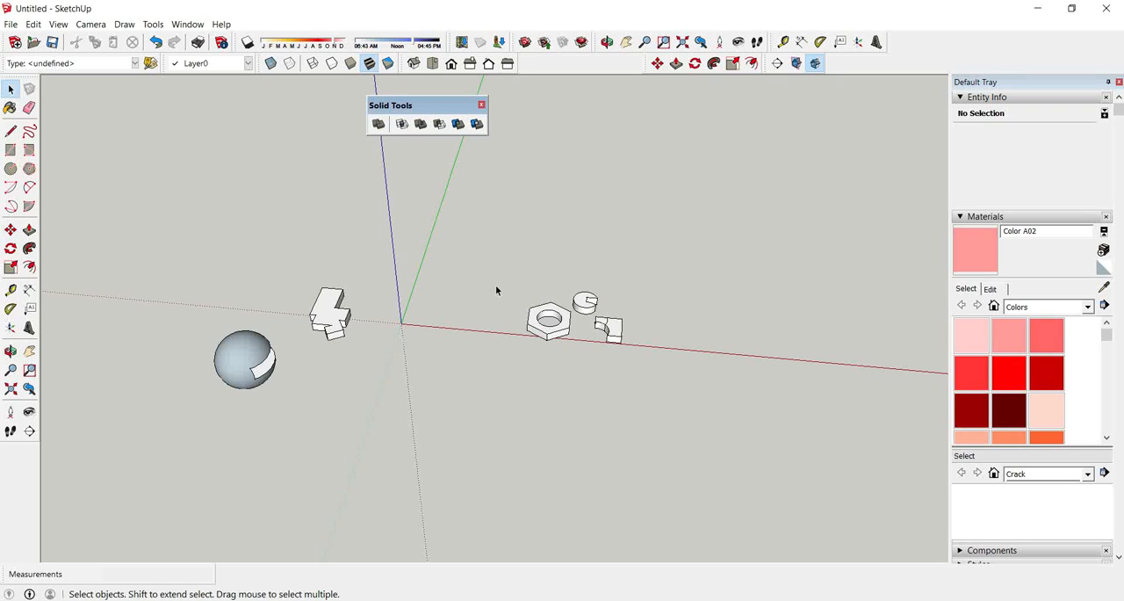
drag(655, 374, 656, 377)
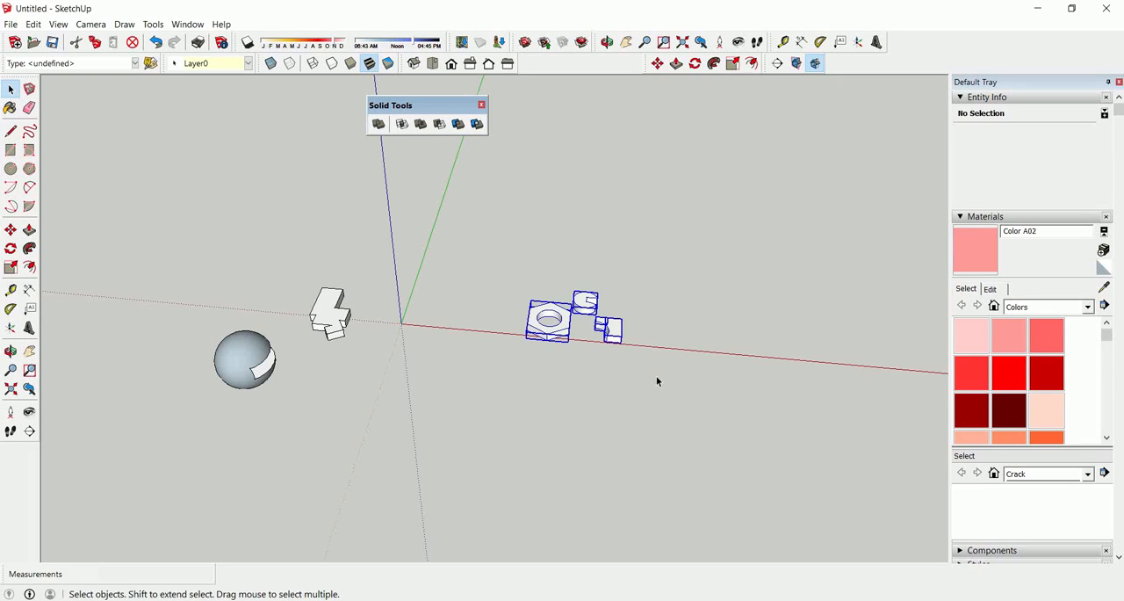
key(m)
click(564, 325)
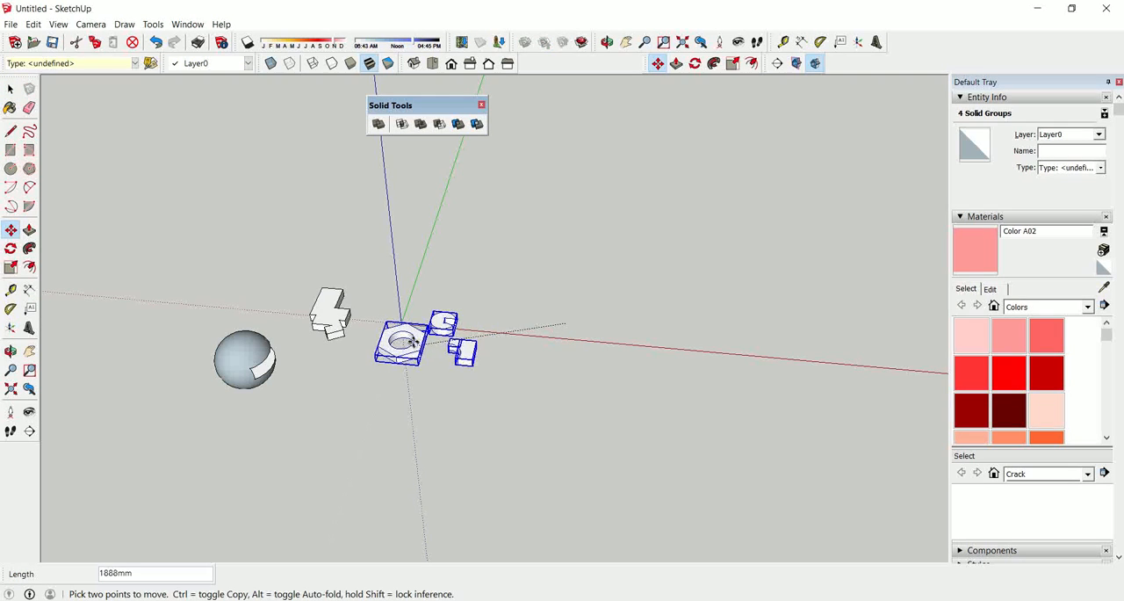
click(399, 335)
Move the cut sphere beside the merged block body near the red axis, and clear the selection.
middle_drag(364, 371, 381, 377)
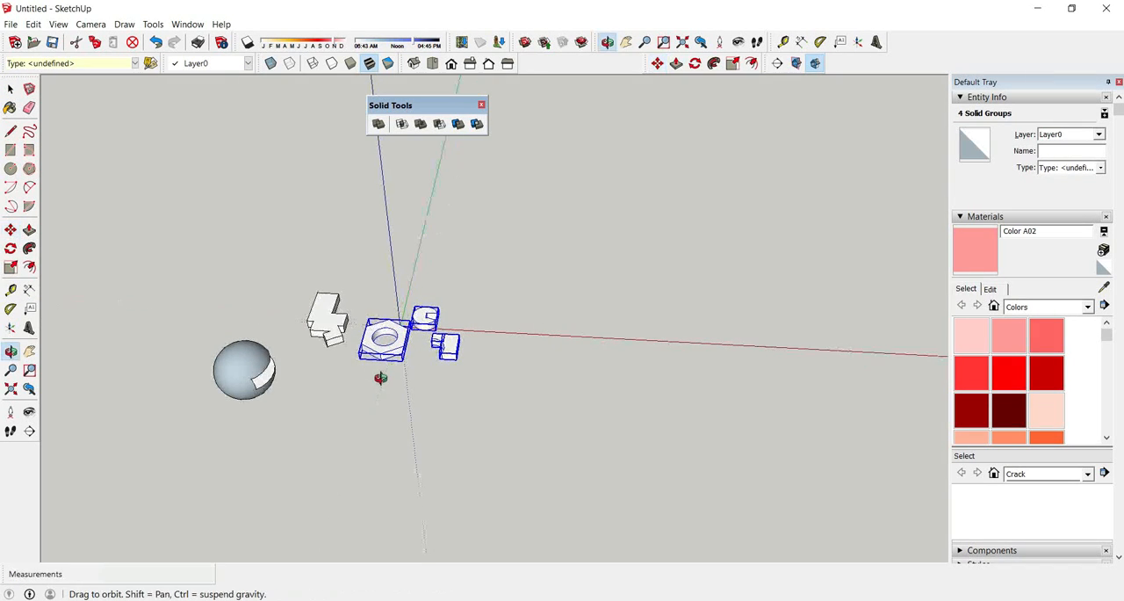
scroll(414, 368, down, 2)
scroll(275, 380, up, 2)
key(space)
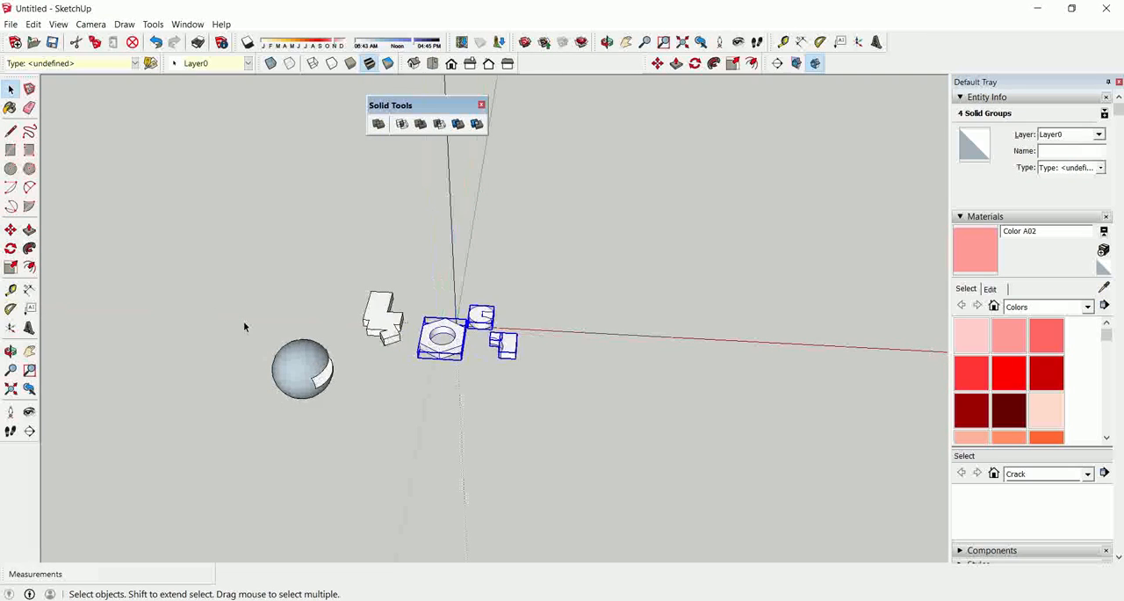
drag(342, 416, 351, 333)
key(m)
key(space)
click(374, 382)
middle_drag(415, 399, 438, 432)
scroll(438, 360, up, 3)
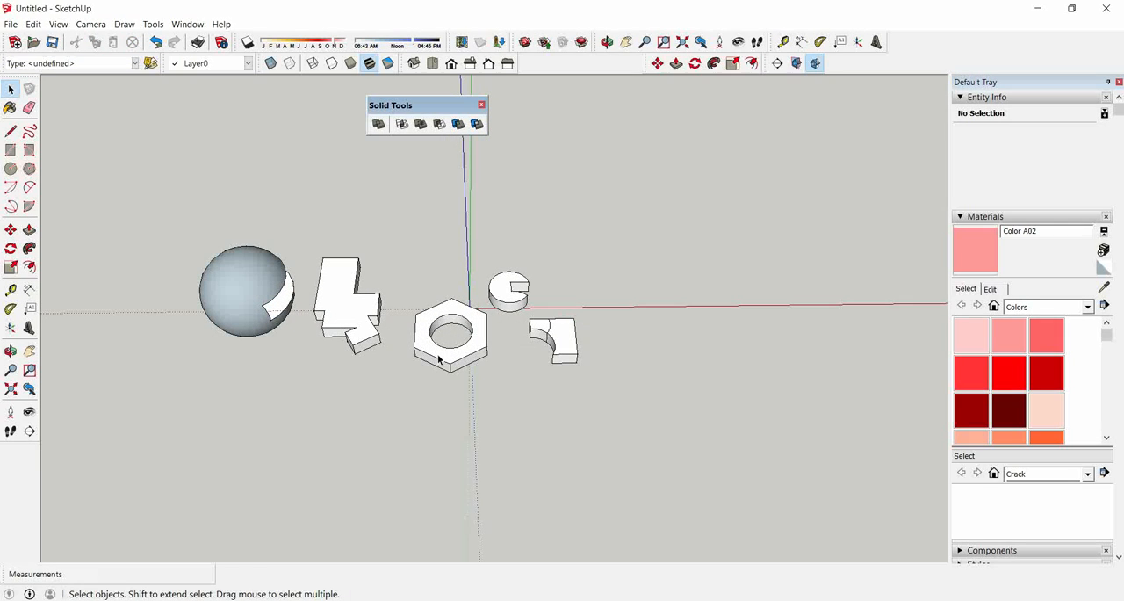